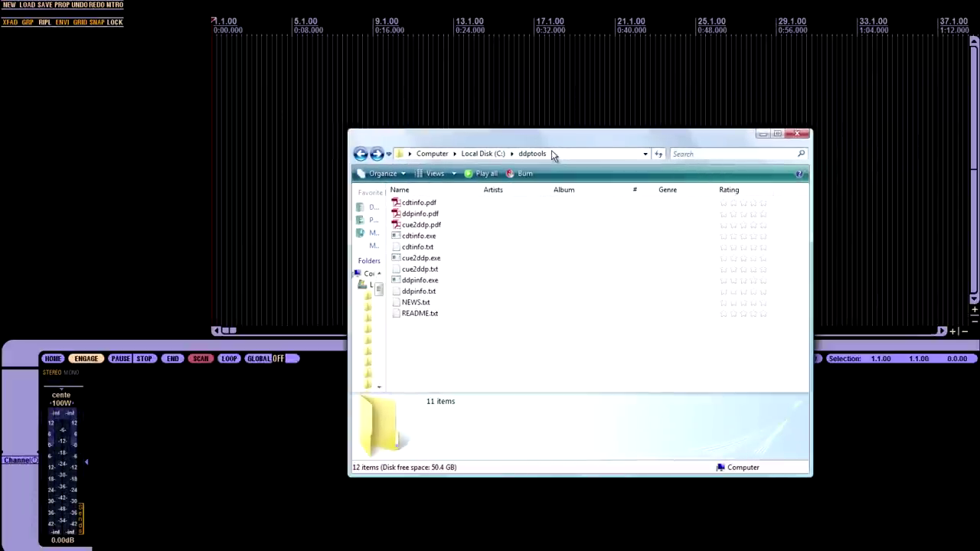
# - Close the ddptools Explorer window to return to REAPER's empty project
pyautogui.hotkey('alt', 'F4')
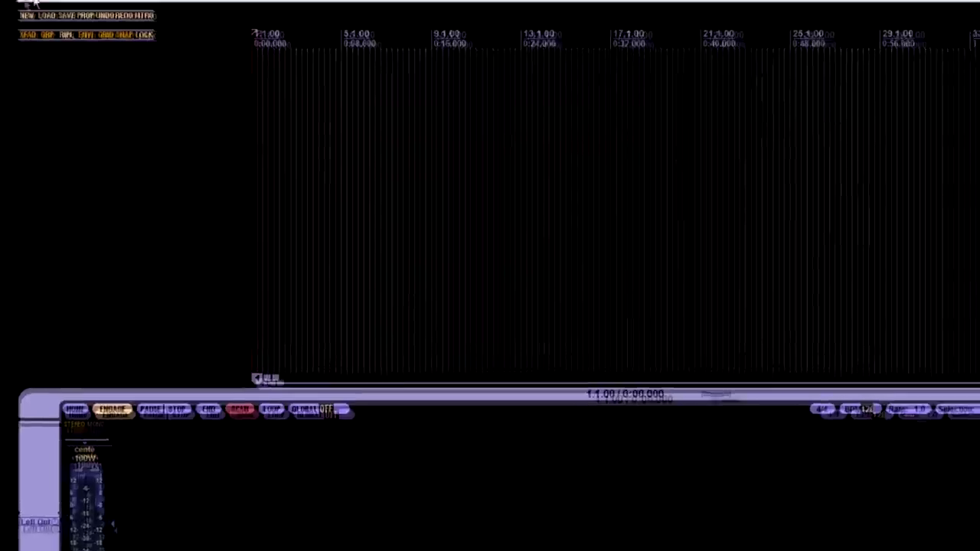
# - Set the project settings to a 44100 Hz sample rate, 240 BPM and framerate 75
pyautogui.click(29, 2)
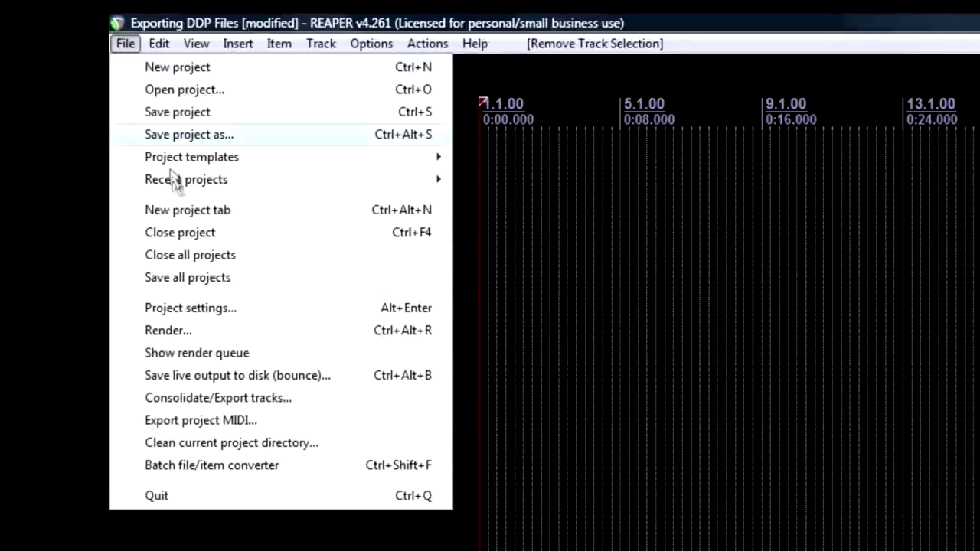
pyautogui.click(186, 306)
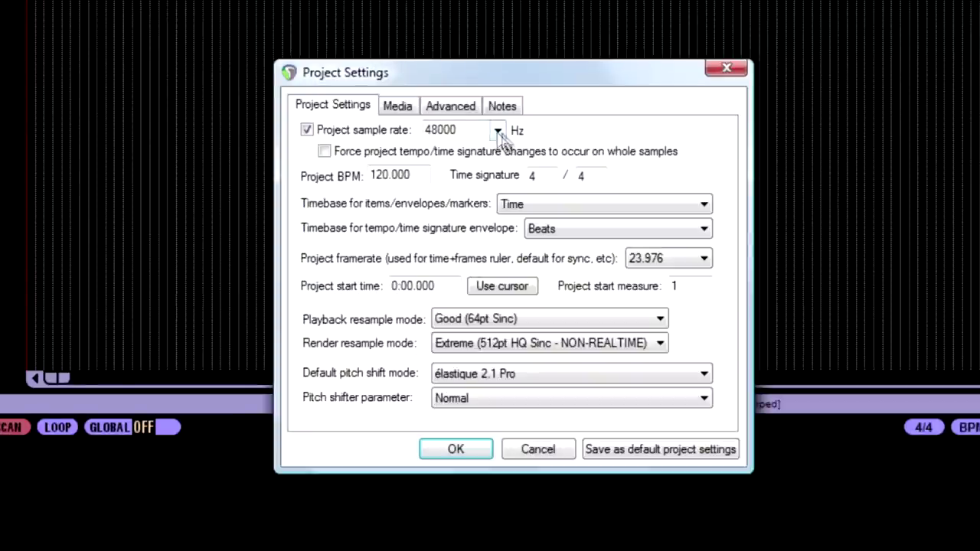
pyautogui.click(529, 148)
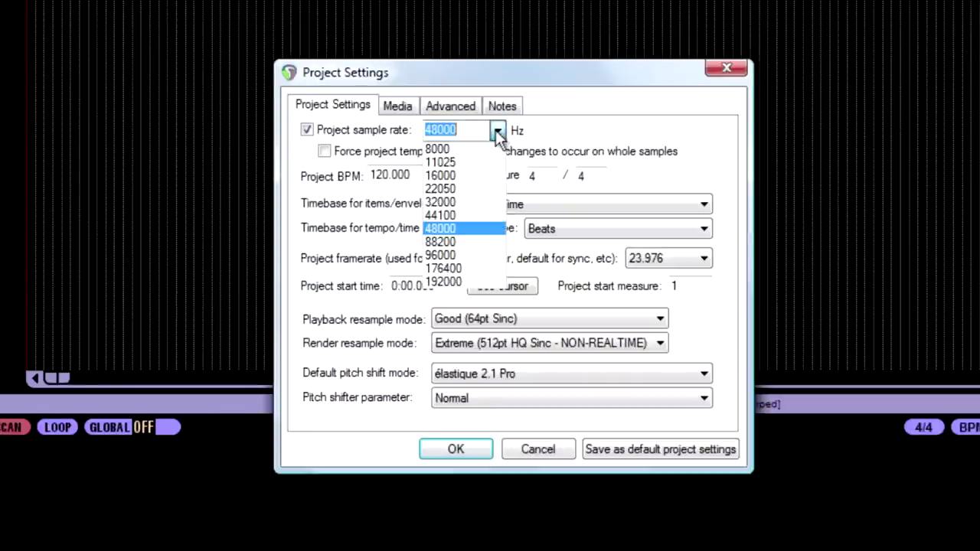
pyautogui.click(456, 215)
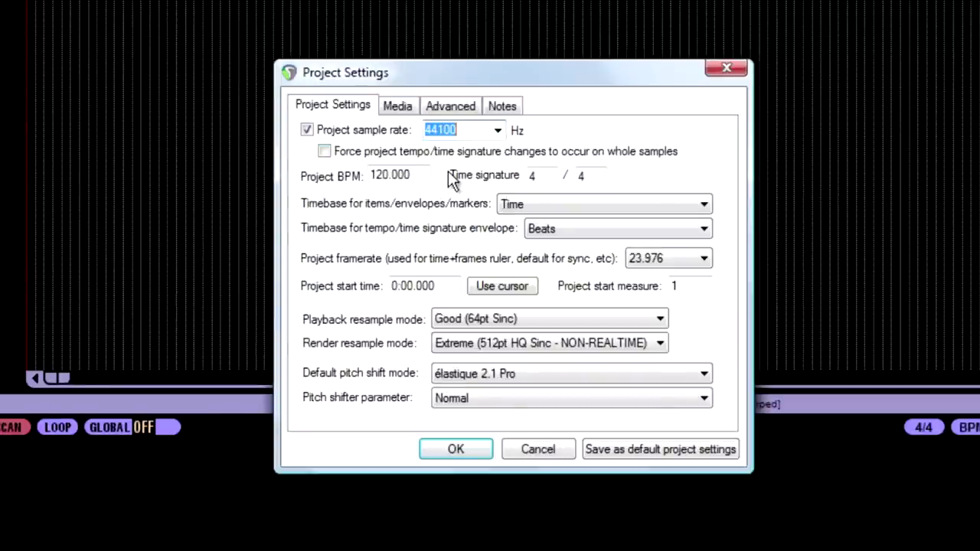
pyautogui.press('Tab')
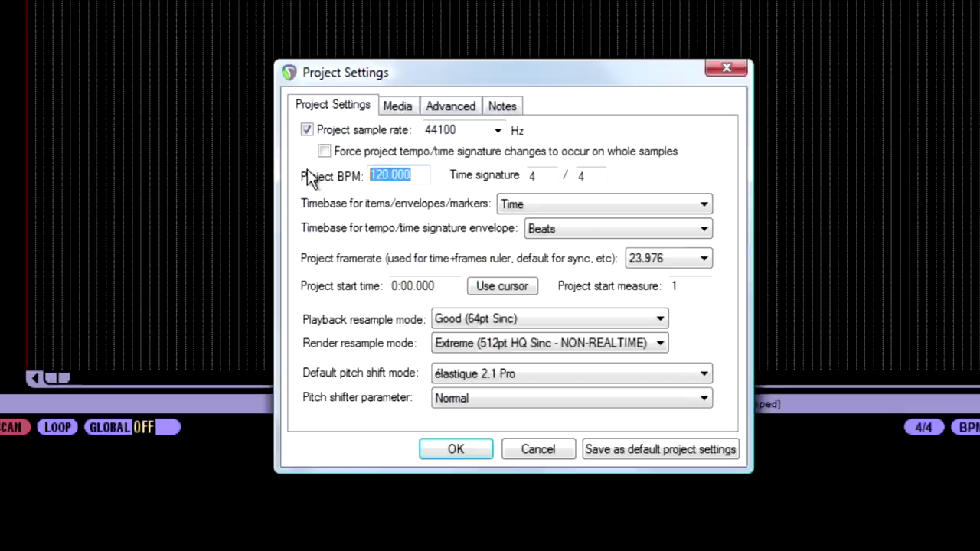
pyautogui.write('240')
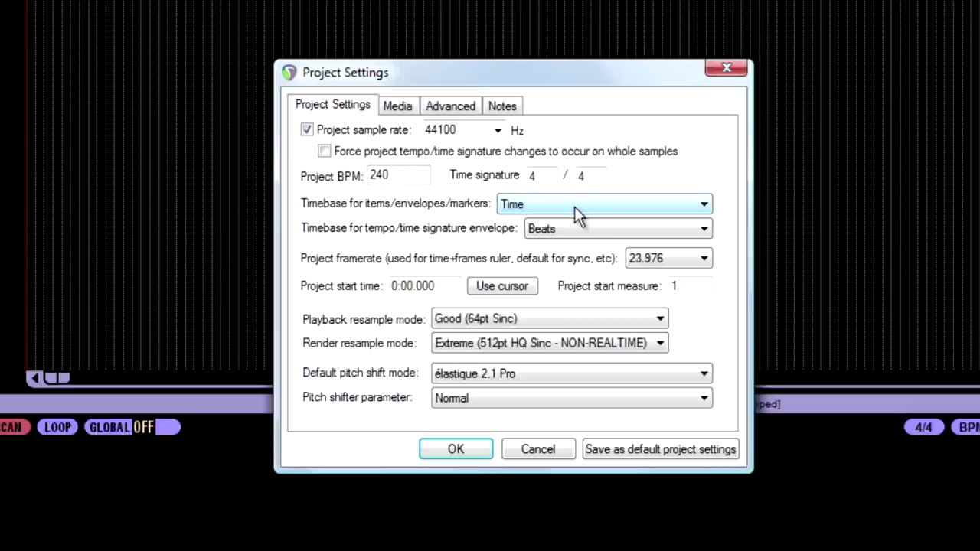
pyautogui.click(672, 262)
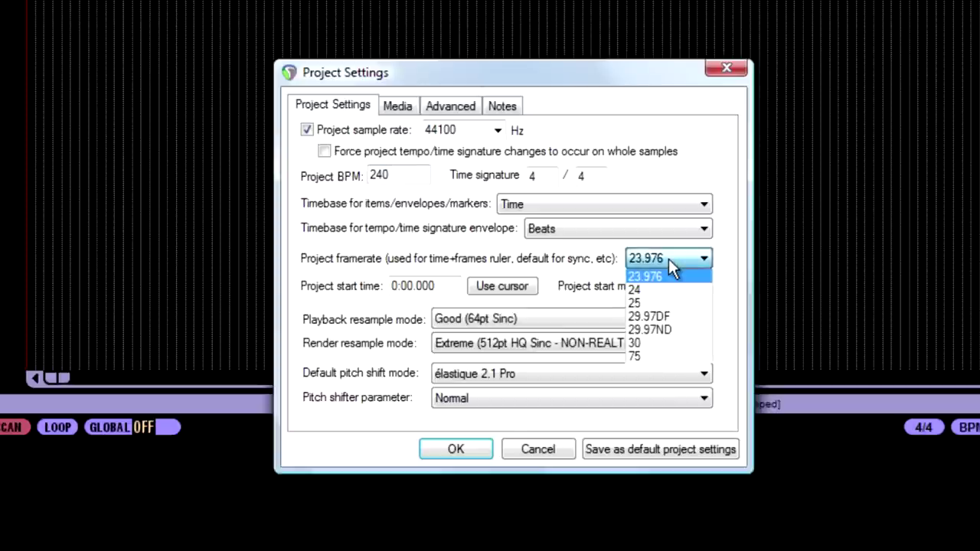
pyautogui.click(660, 354)
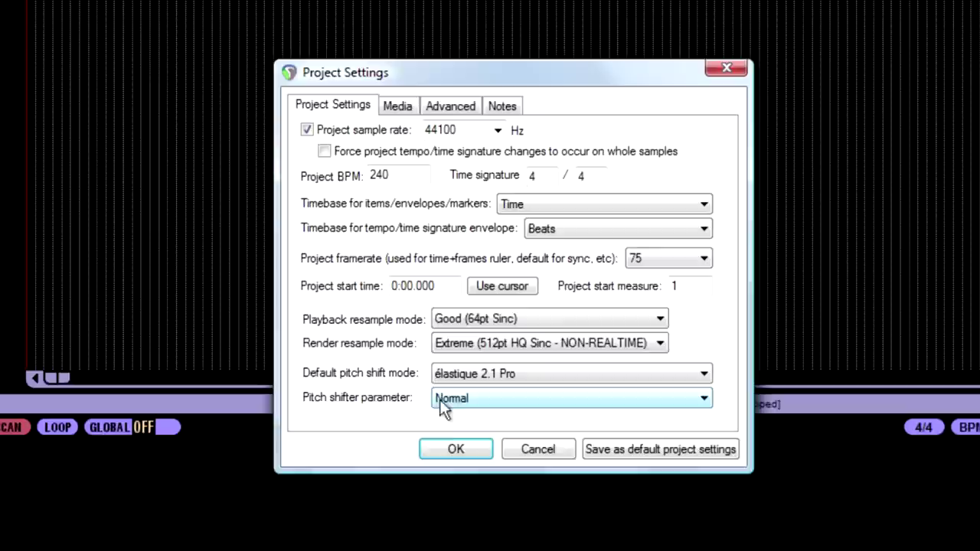
pyautogui.click(444, 449)
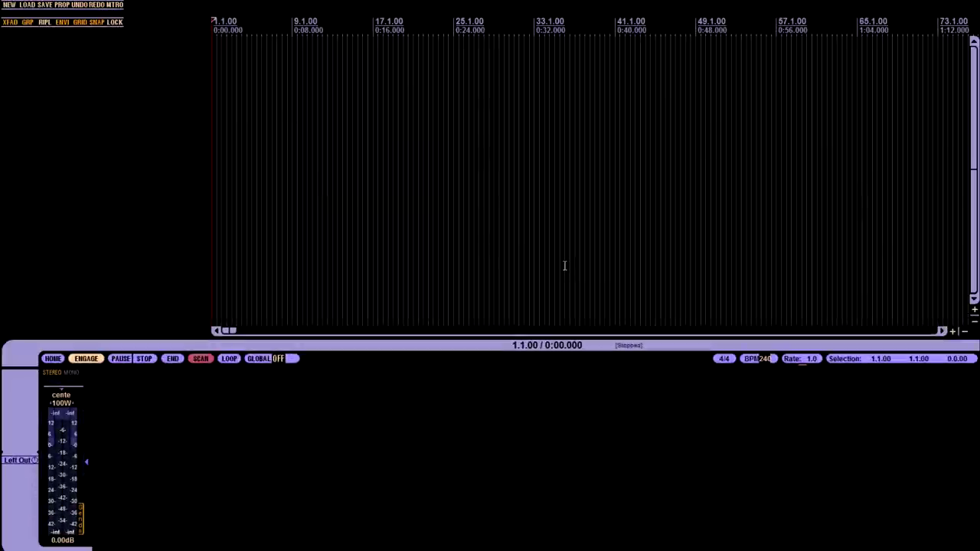
# - Change the time display format, then enter a custom grid line spacing of 1/75
pyautogui.rightClick(561, 346)
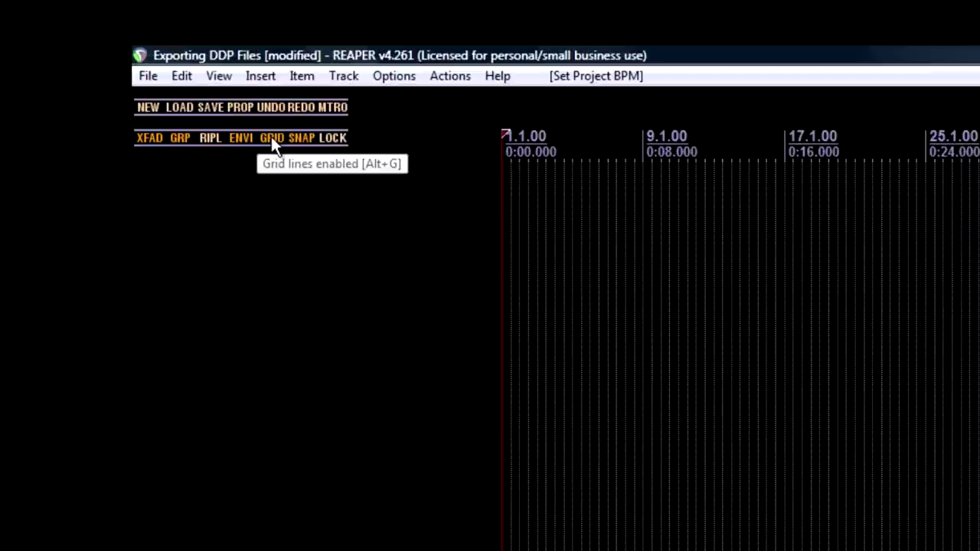
pyautogui.rightClick(271, 138)
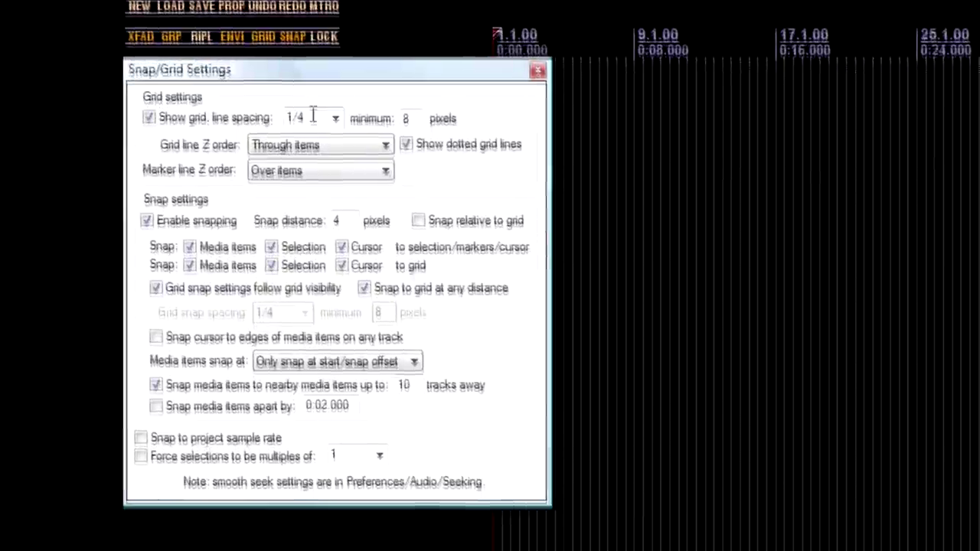
pyautogui.click(344, 219)
pyautogui.click(336, 116)
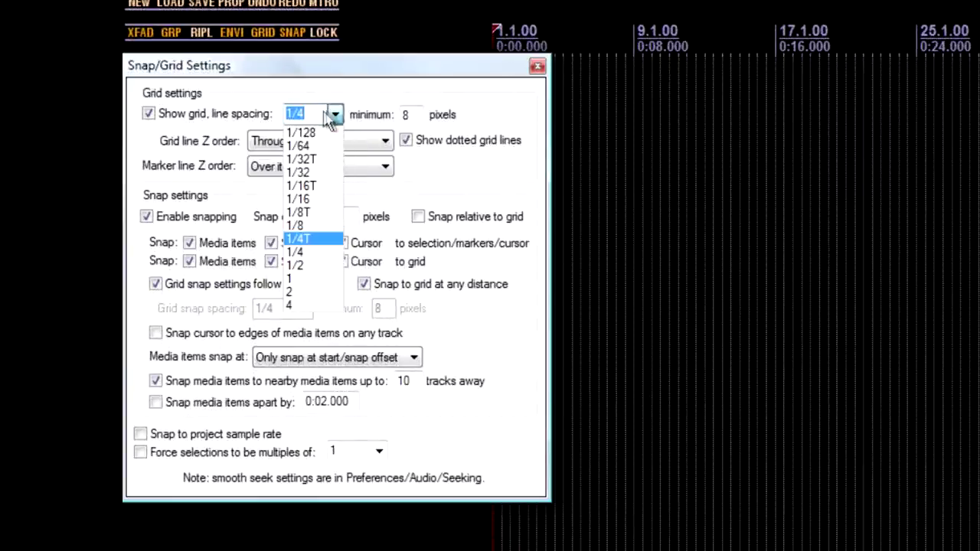
pyautogui.click(311, 114)
pyautogui.write('1')
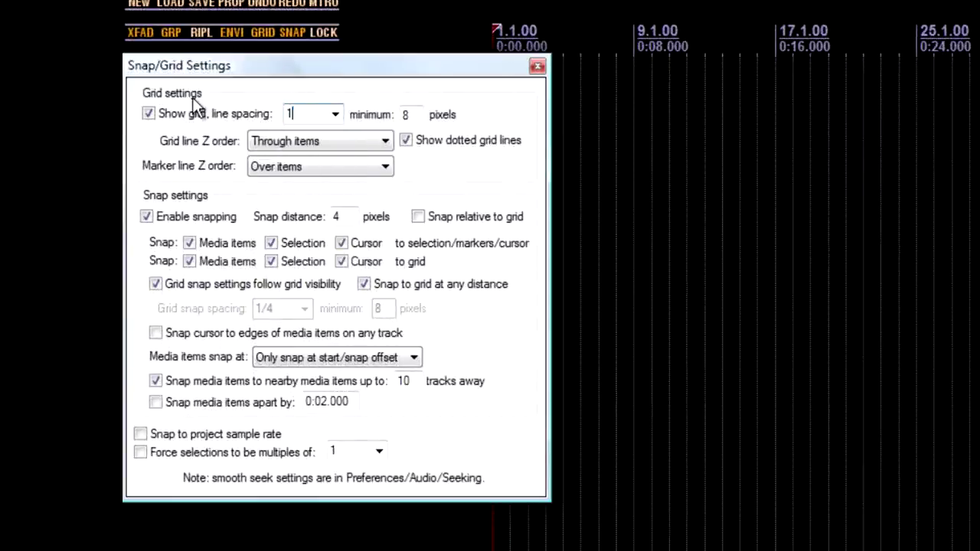
pyautogui.write('/75')
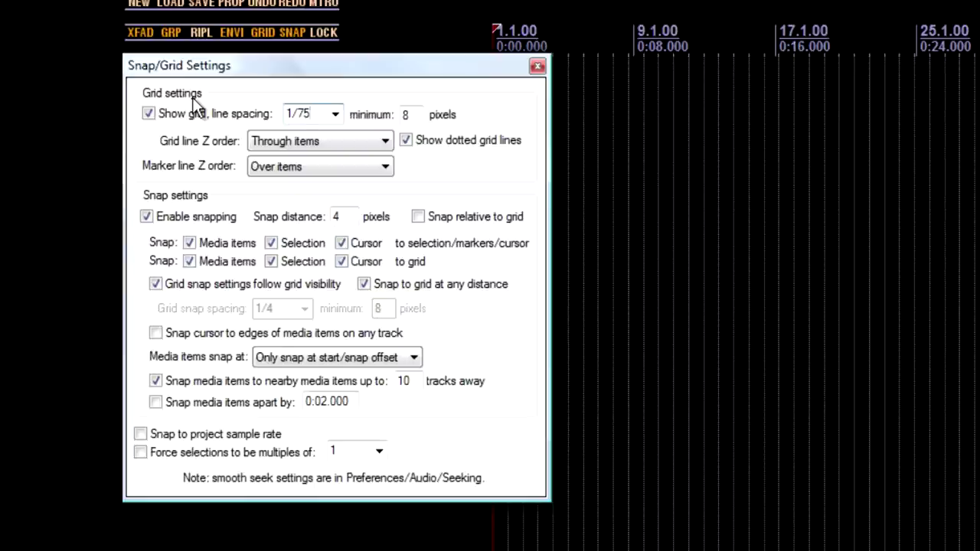
pyautogui.click(539, 67)
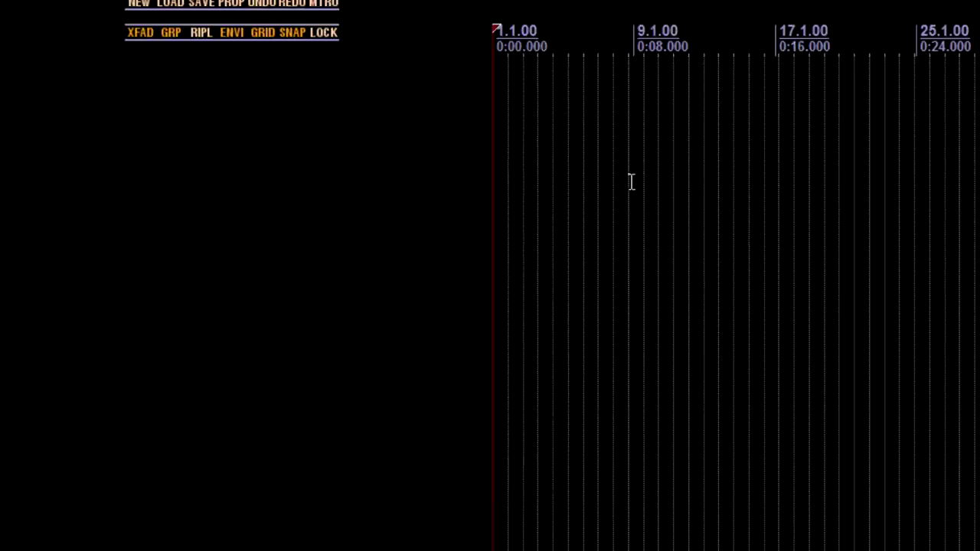
pyautogui.click(631, 181)
pyautogui.scroll(10, 563, 167)
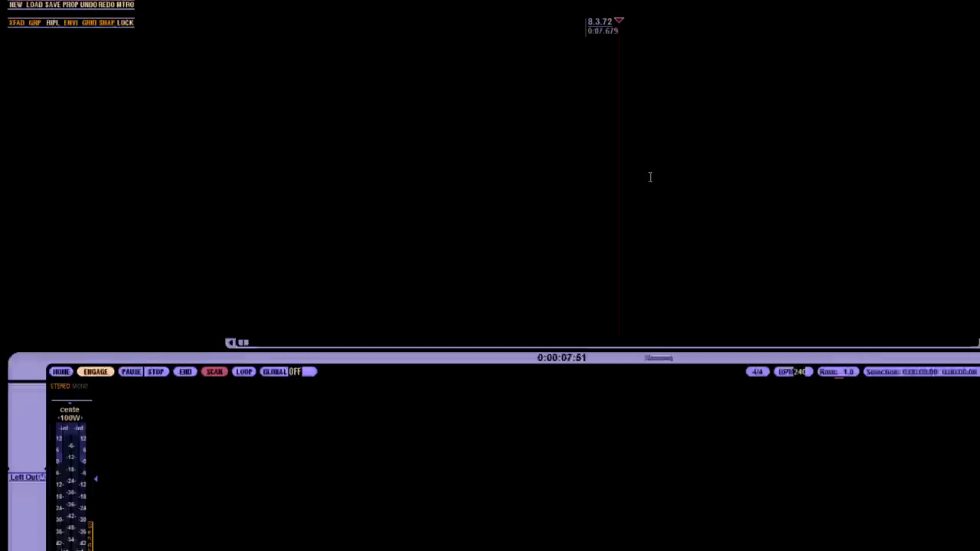
pyautogui.scroll(-2, 621, 169)
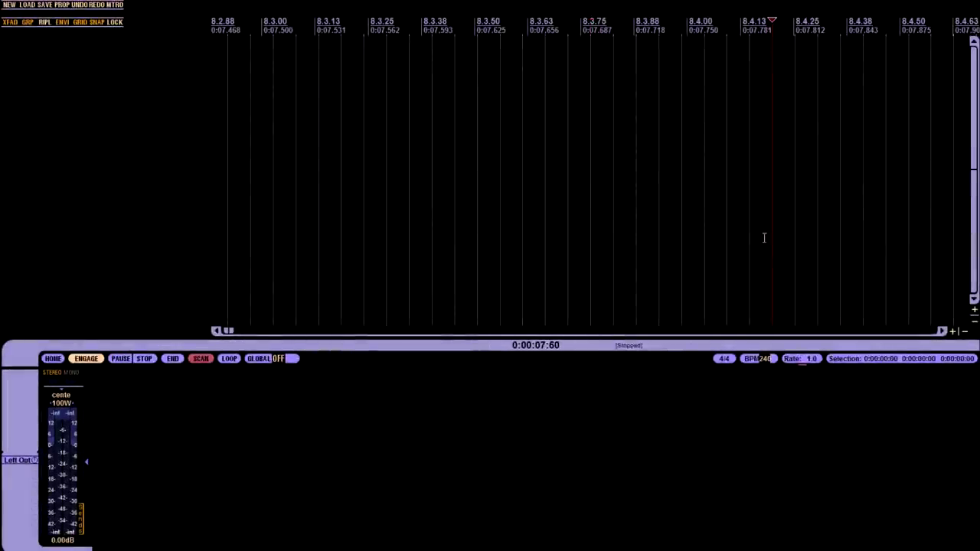
pyautogui.scroll(-2, 619, 223)
pyautogui.click(695, 220)
pyautogui.click(666, 218)
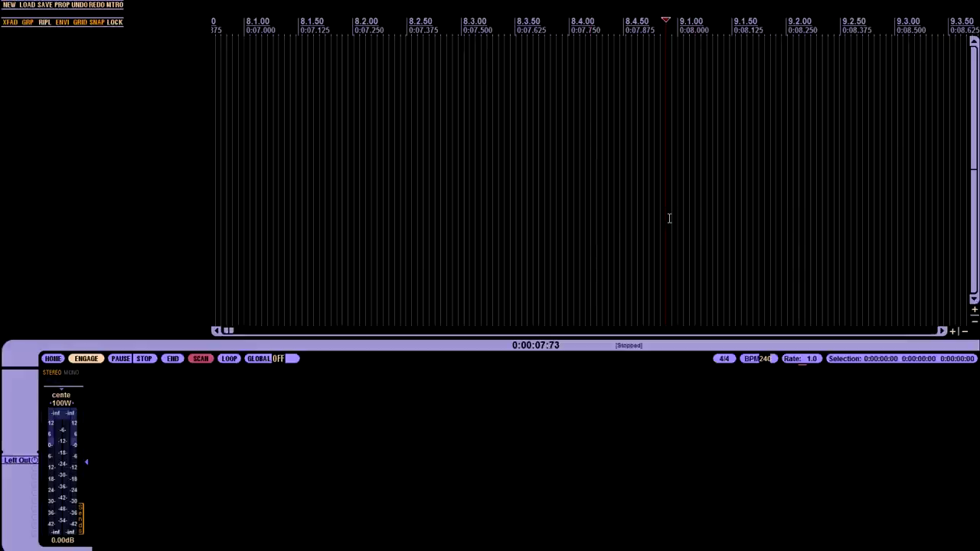
pyautogui.click(671, 218)
pyautogui.click(679, 224)
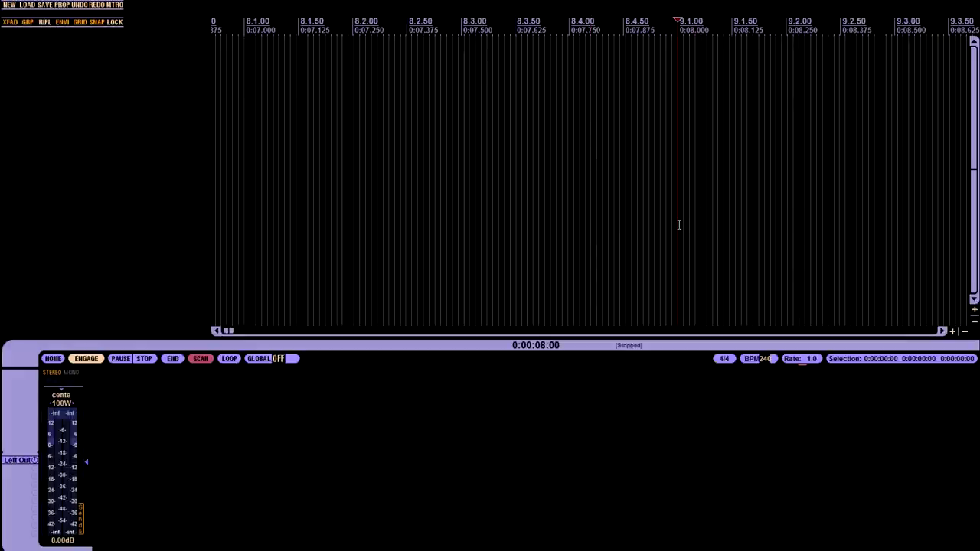
pyautogui.scroll(3, 675, 224)
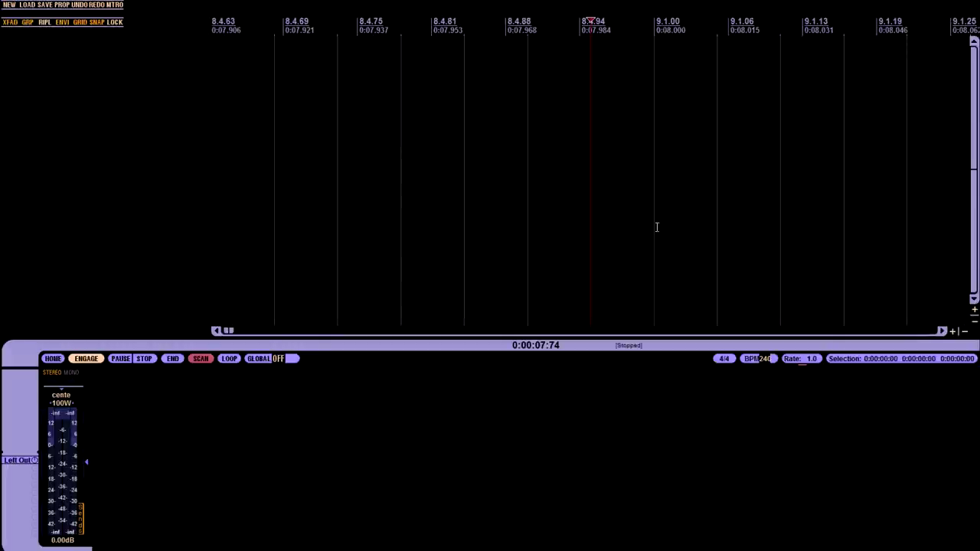
pyautogui.click(694, 230)
pyautogui.scroll(-3, 654, 237)
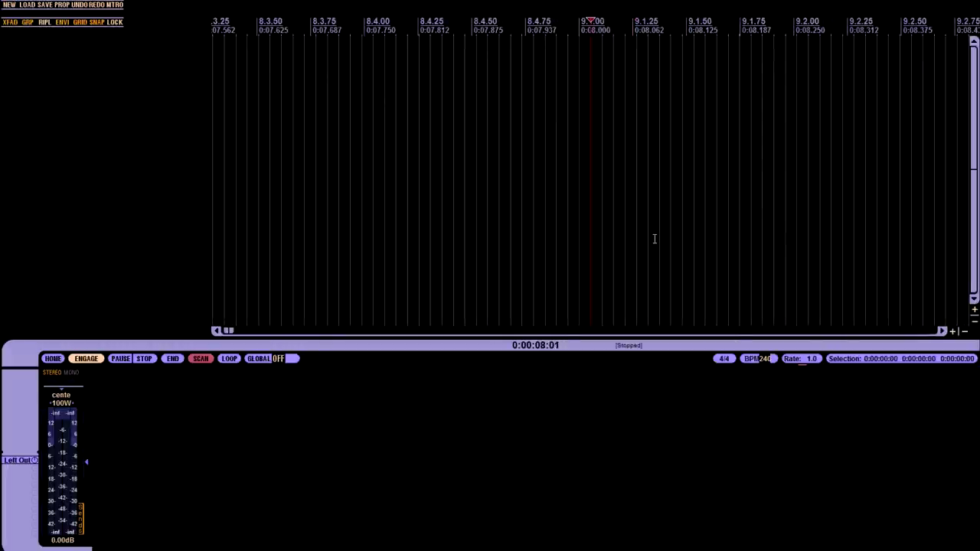
pyautogui.scroll(-4, 654, 237)
pyautogui.press('Home')
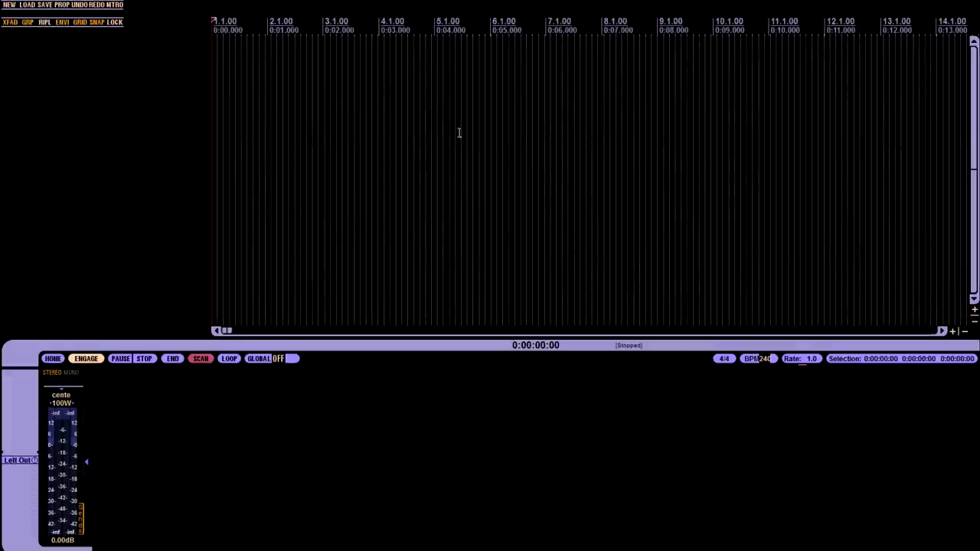
pyautogui.click(470, 92)
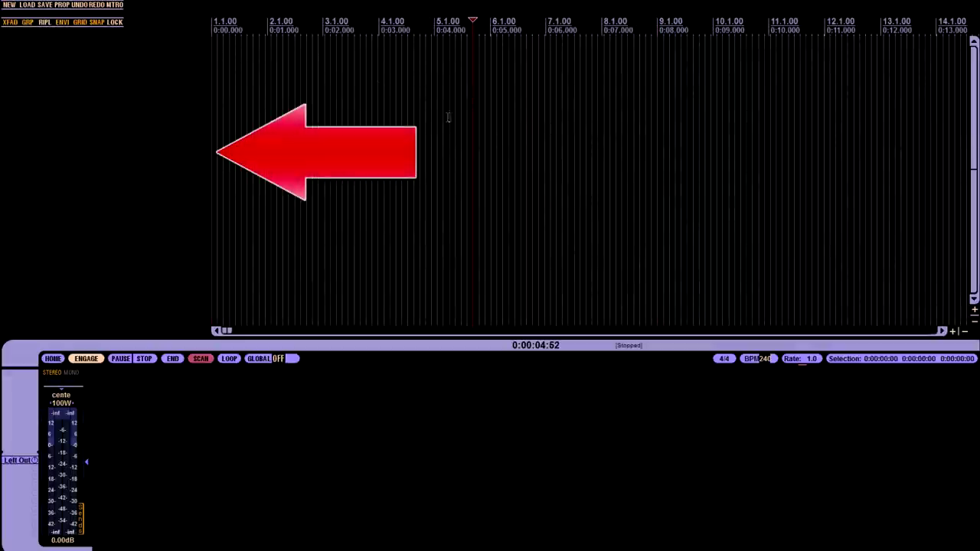
pyautogui.press('Home')
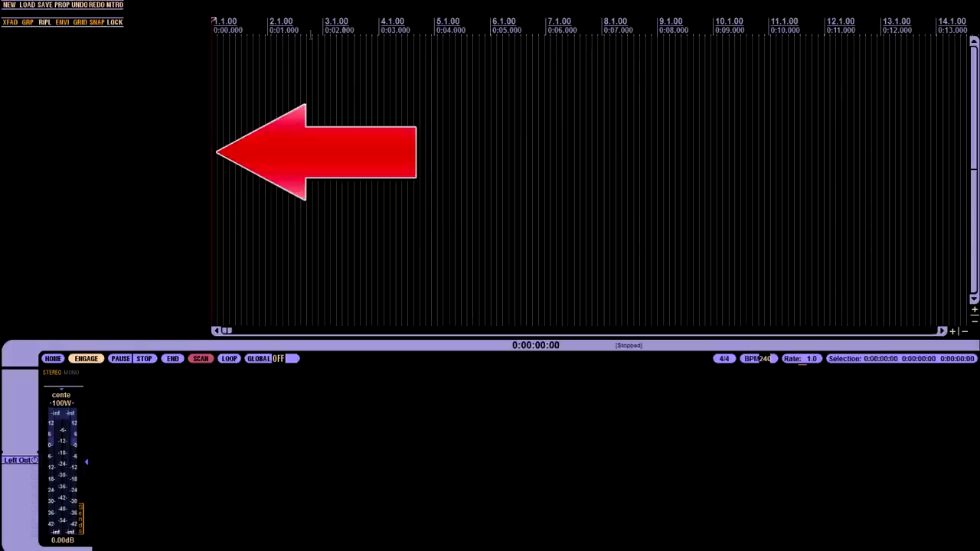
pyautogui.click(213, 25)
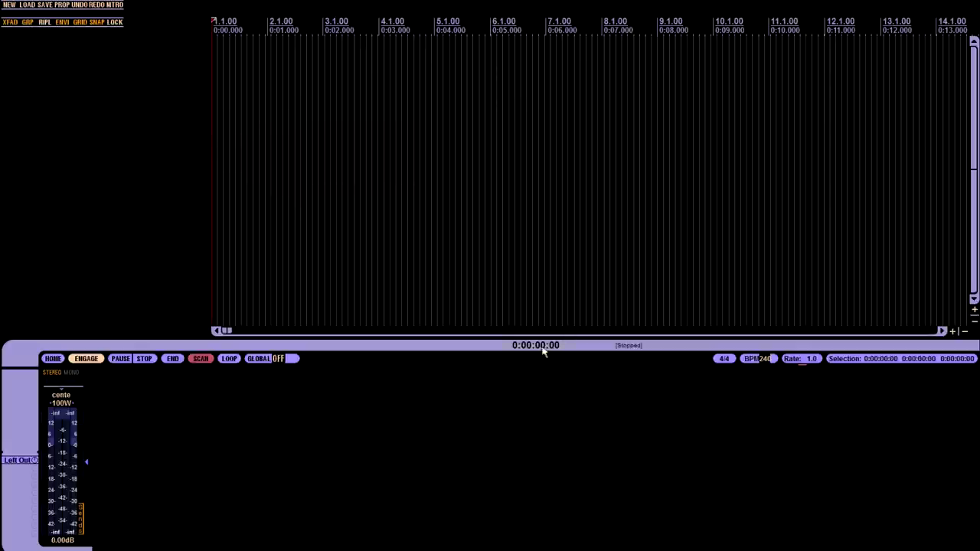
pyautogui.click(591, 222)
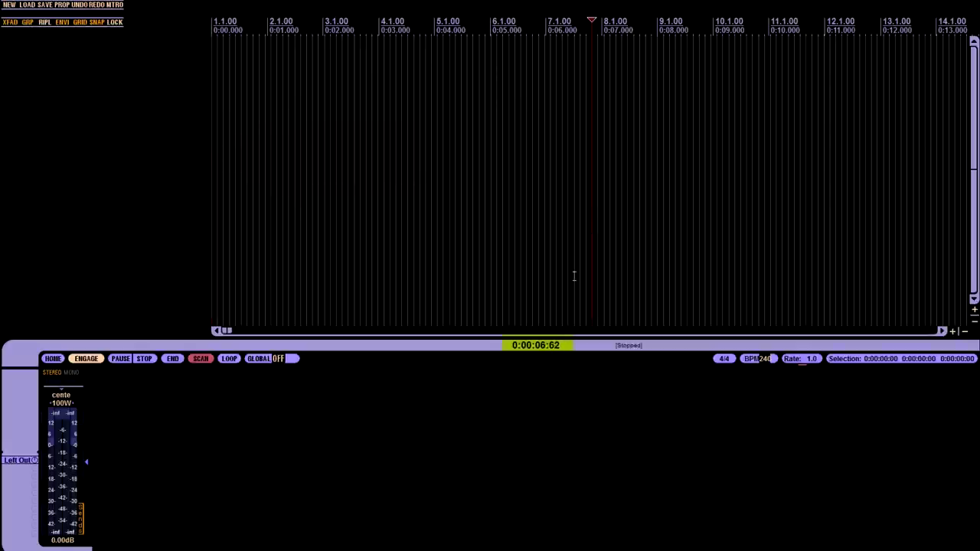
pyautogui.press('Home')
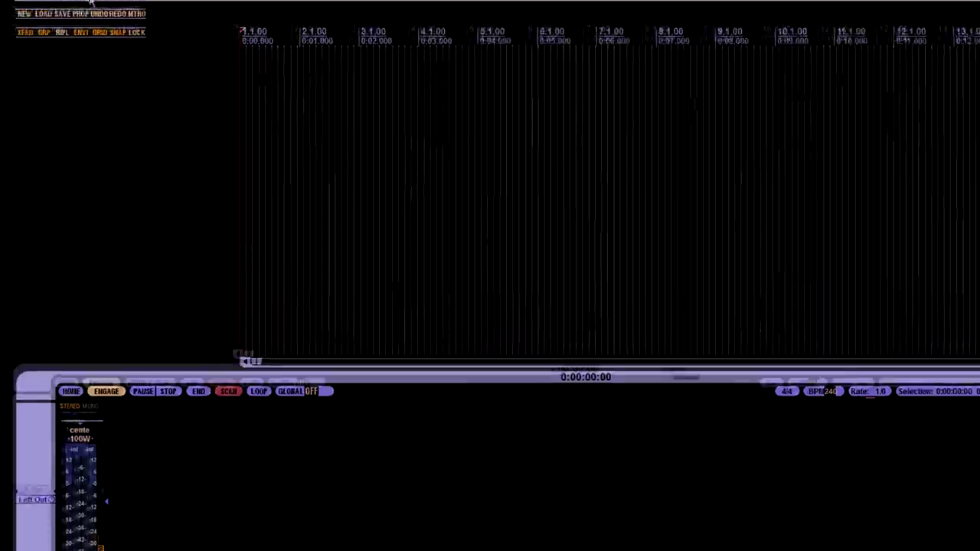
# - Import all the Godsmack folder's WAV files onto a single track, starting at 0:00
pyautogui.click(166, 24)
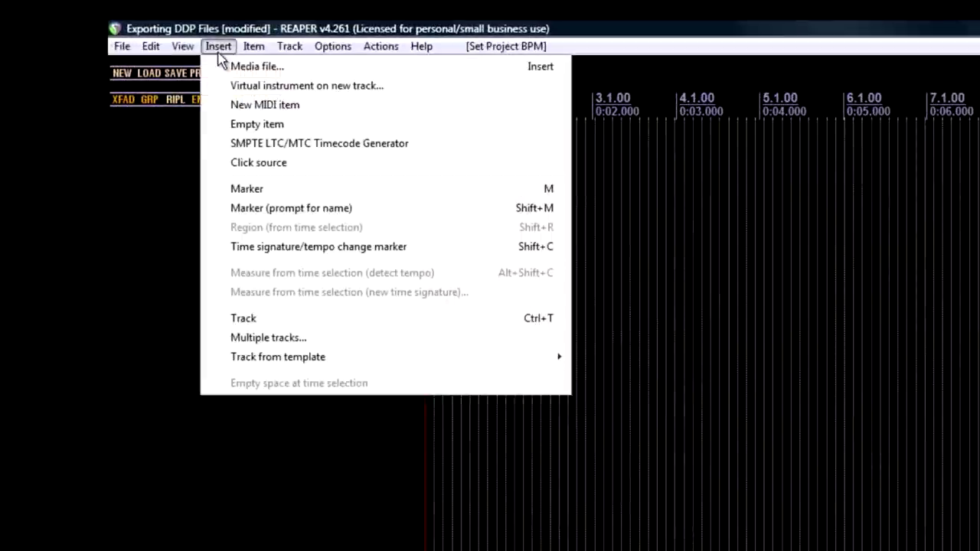
pyautogui.click(167, 26)
pyautogui.click(219, 47)
pyautogui.click(230, 66)
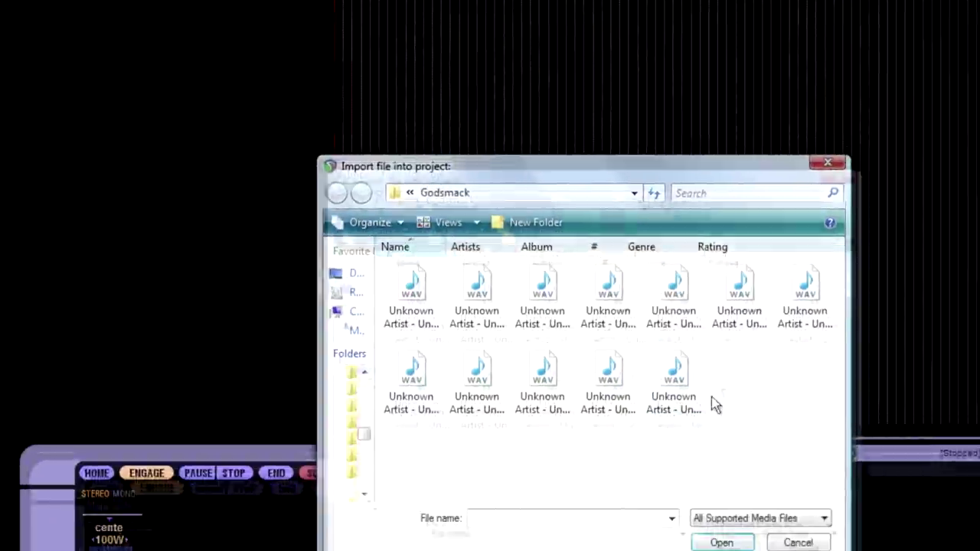
pyautogui.hotkey('shift', 'Tab')
pyautogui.hotkey('ctrl', 'a')
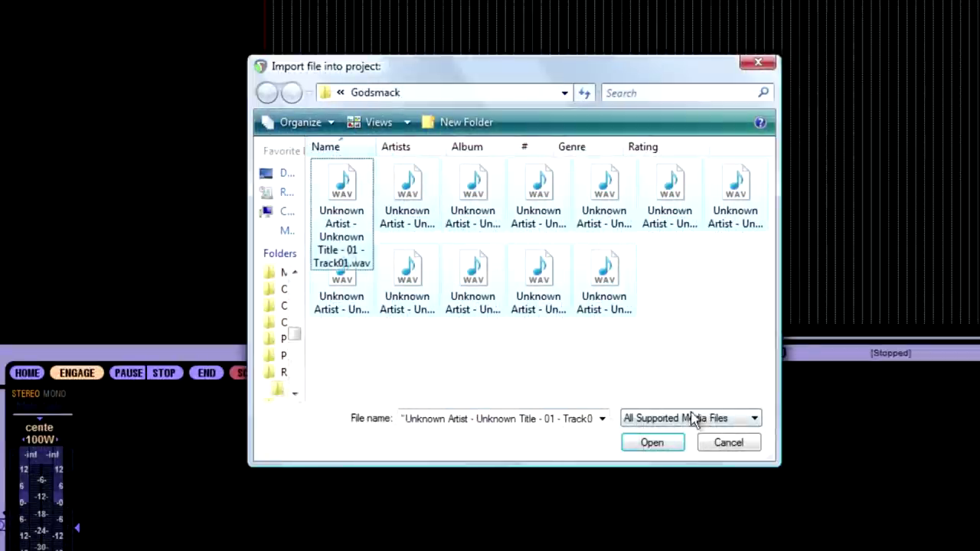
pyautogui.click(660, 448)
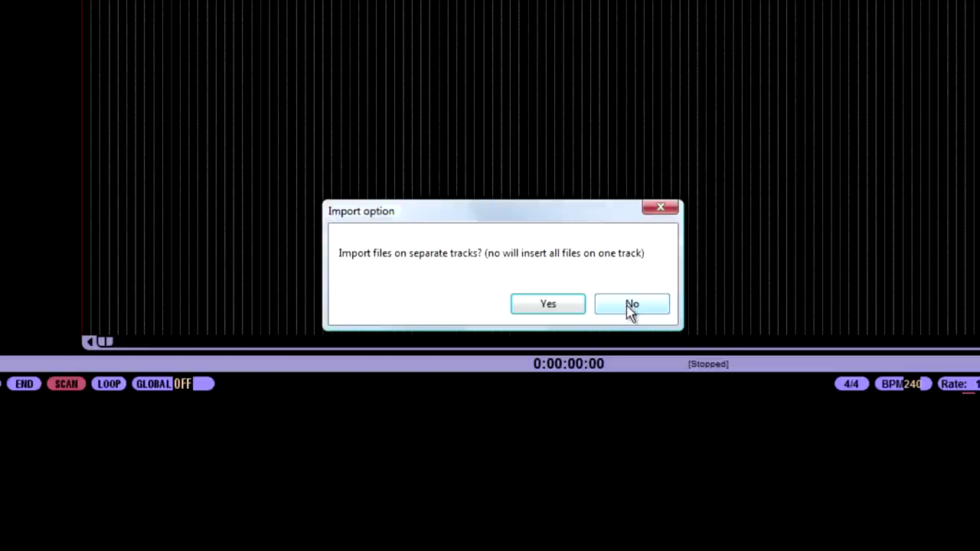
pyautogui.click(629, 306)
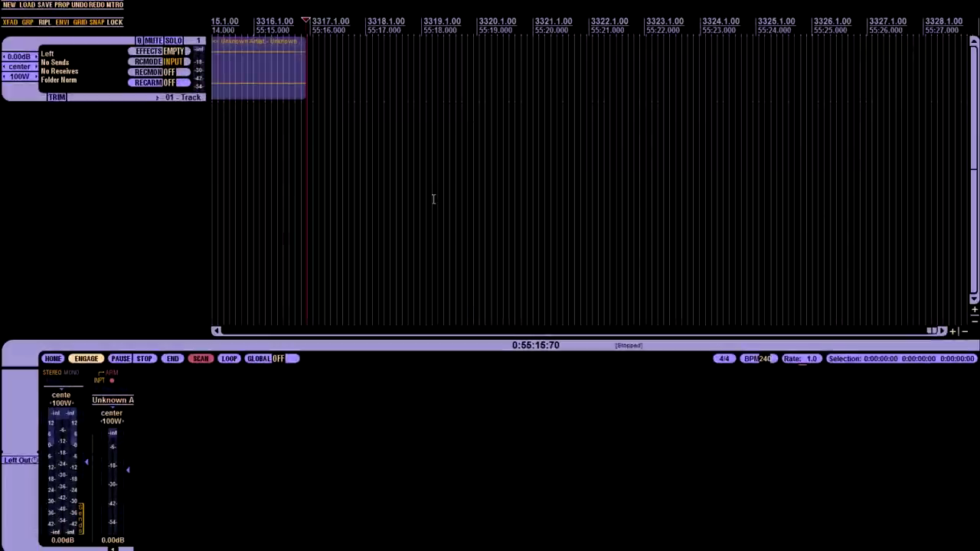
pyautogui.press('Home')
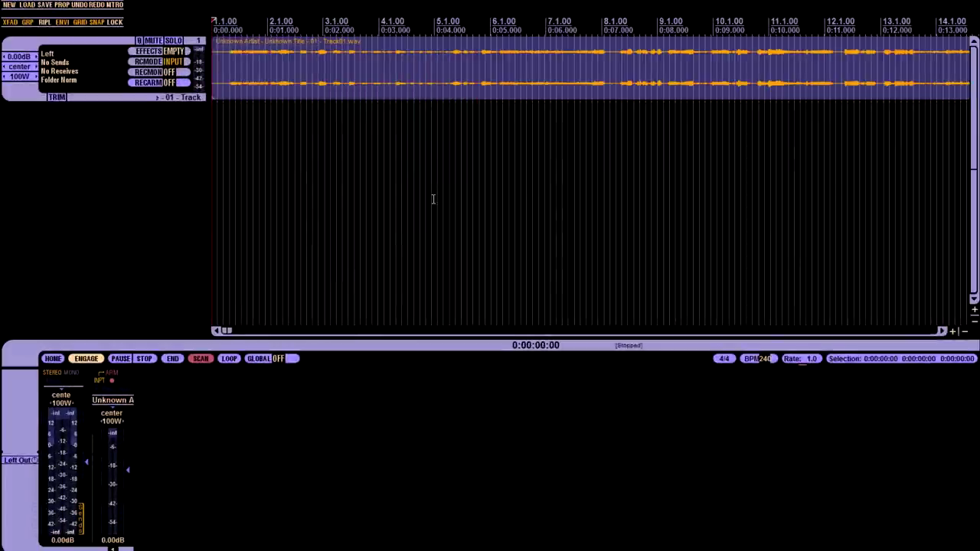
pyautogui.scroll(-5, 426, 208)
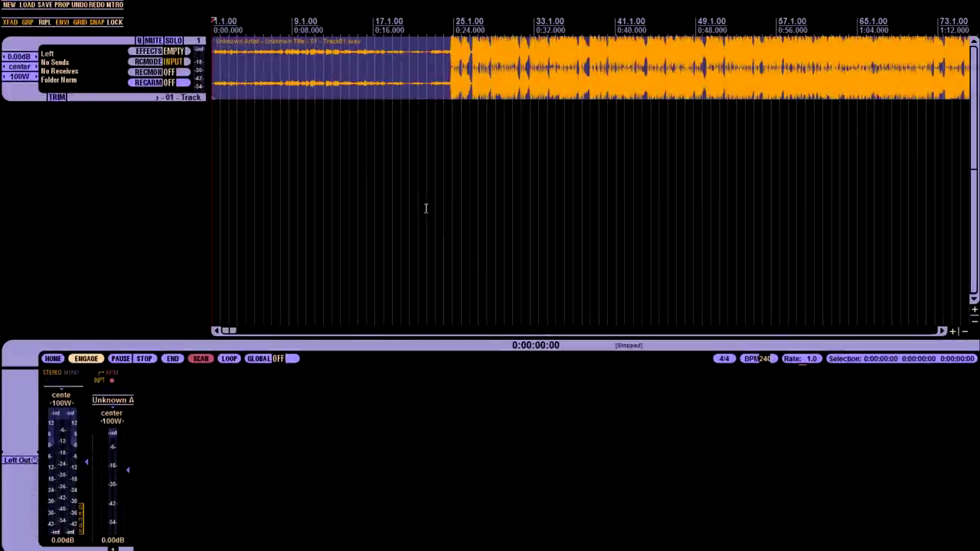
pyautogui.scroll(-6, 426, 208)
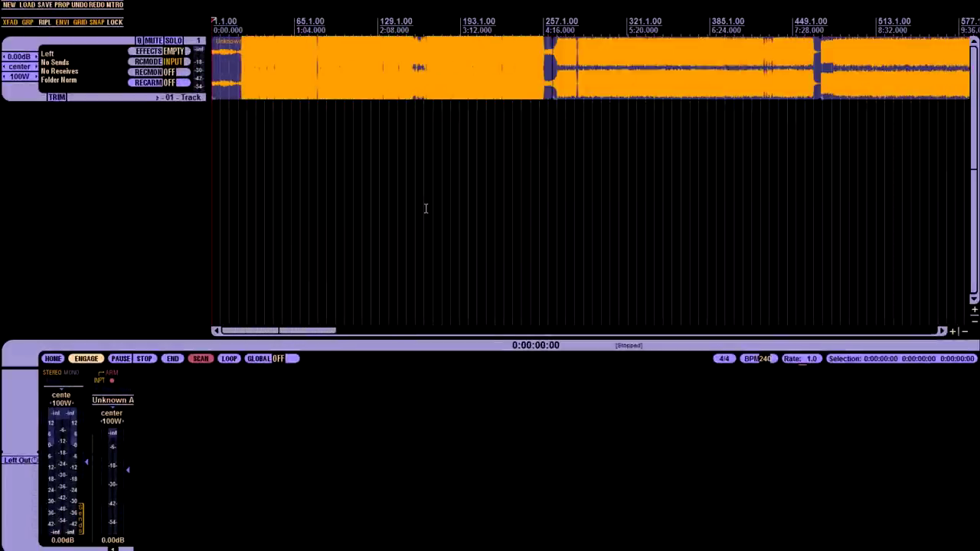
pyautogui.scroll(-6, 425, 207)
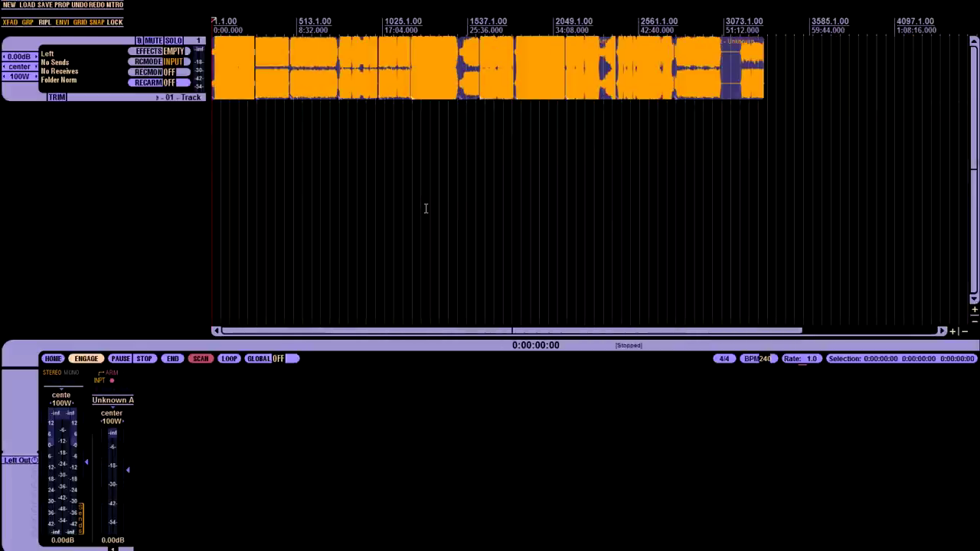
pyautogui.scroll(11, 425, 208)
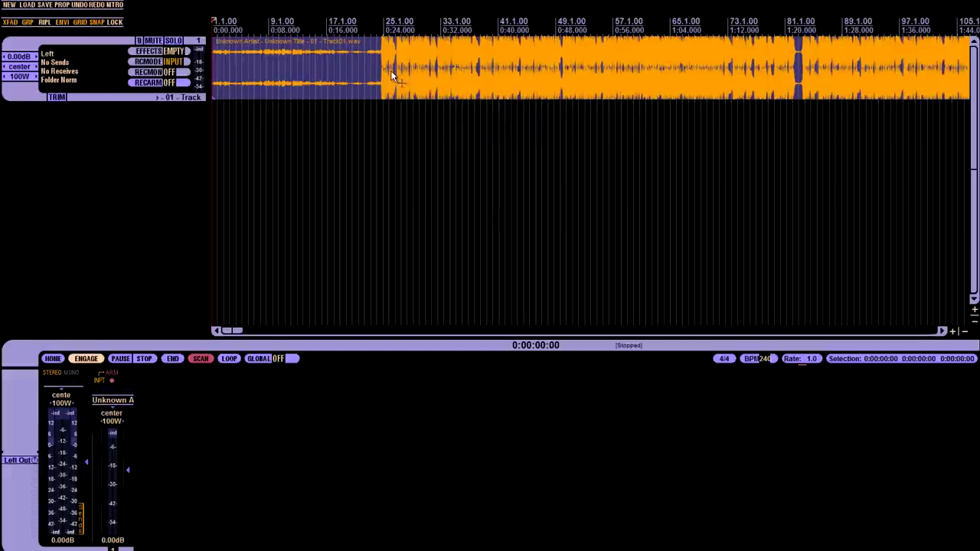
pyautogui.click(390, 76)
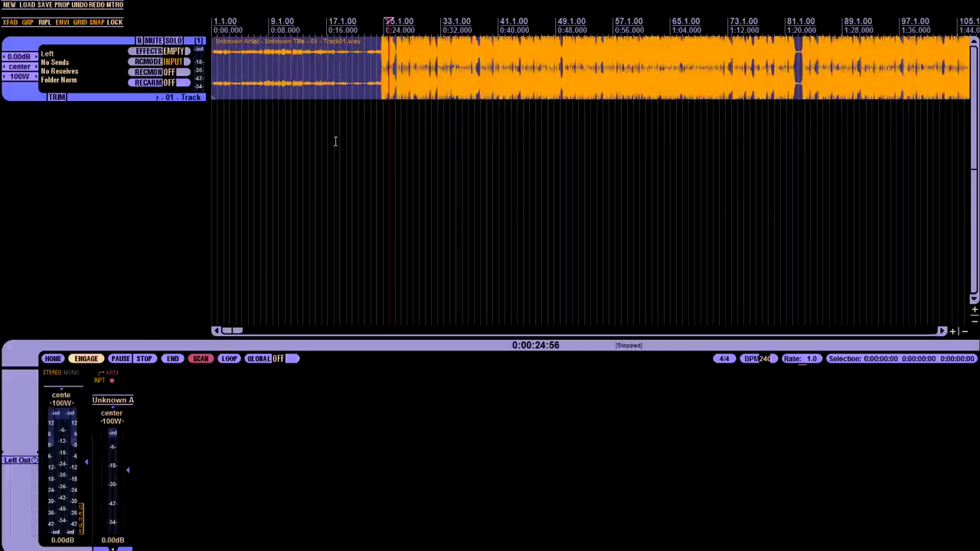
pyautogui.press('End')
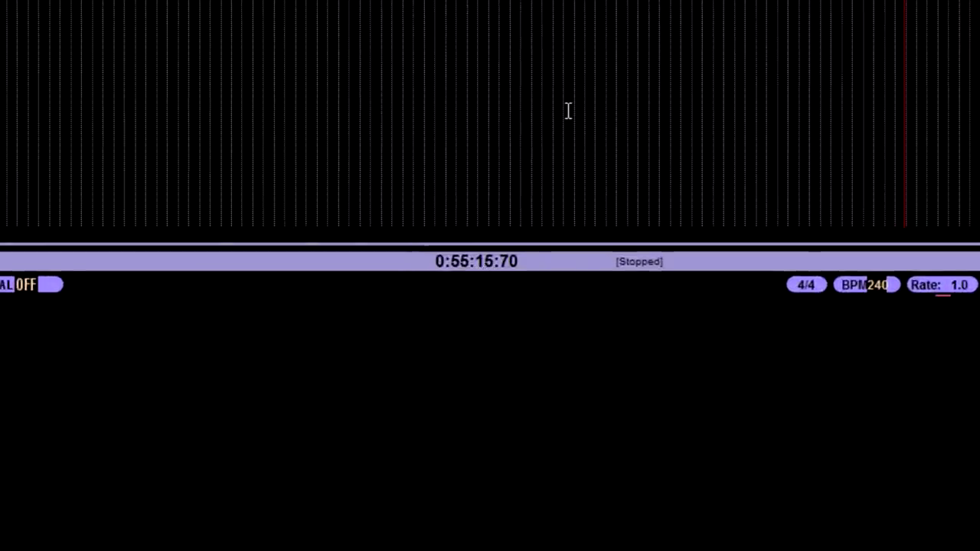
pyautogui.press('Home')
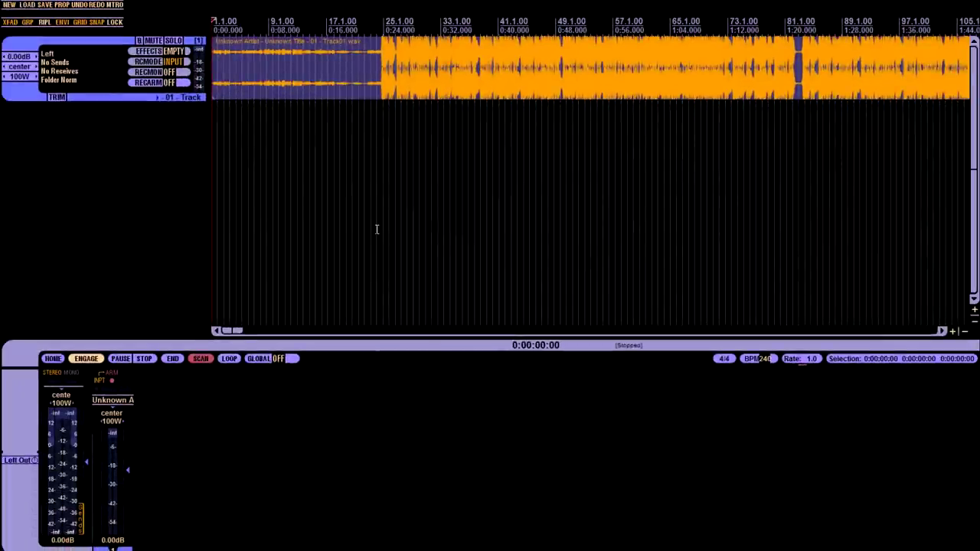
pyautogui.scroll(10, 377, 228)
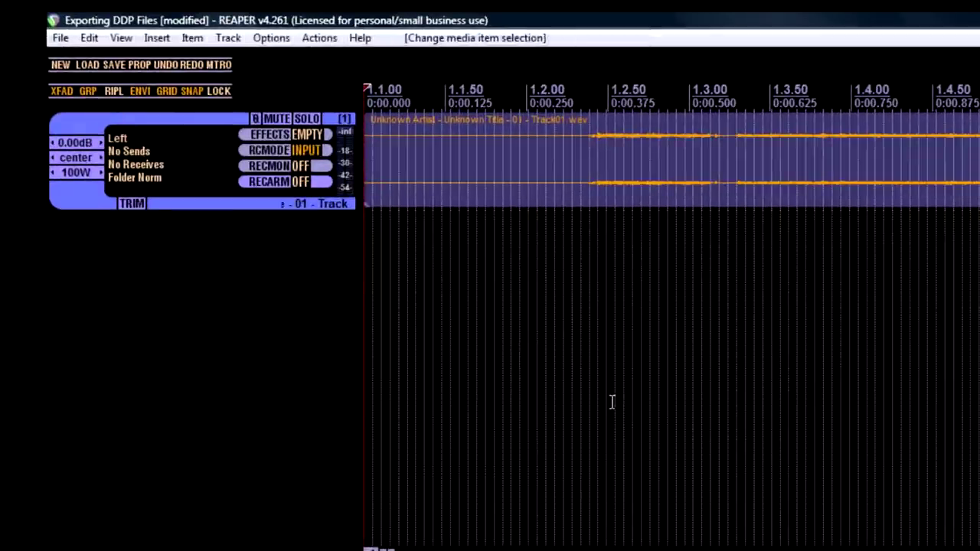
# - Add a marker at the project start through the Insert menu
pyautogui.press('m')
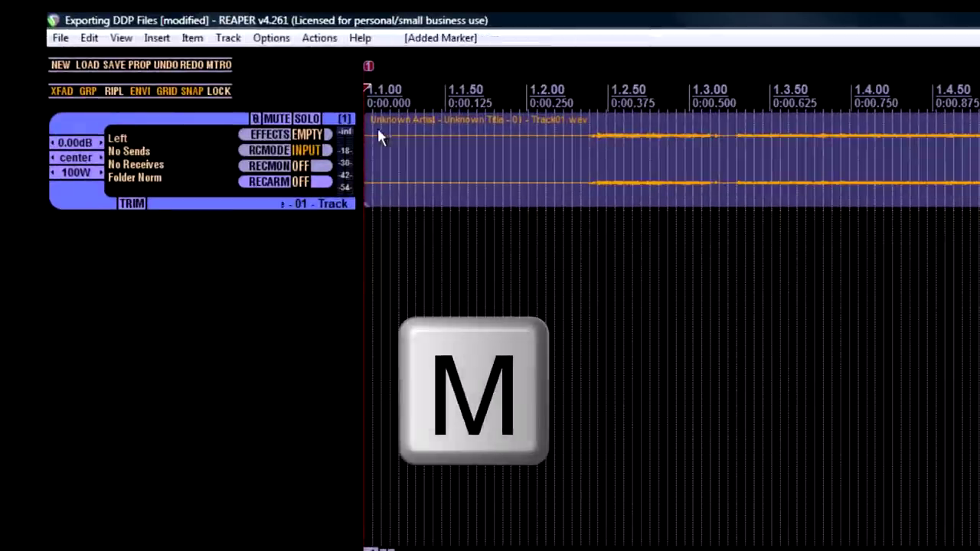
pyautogui.hotkey('ctrl', 'z')
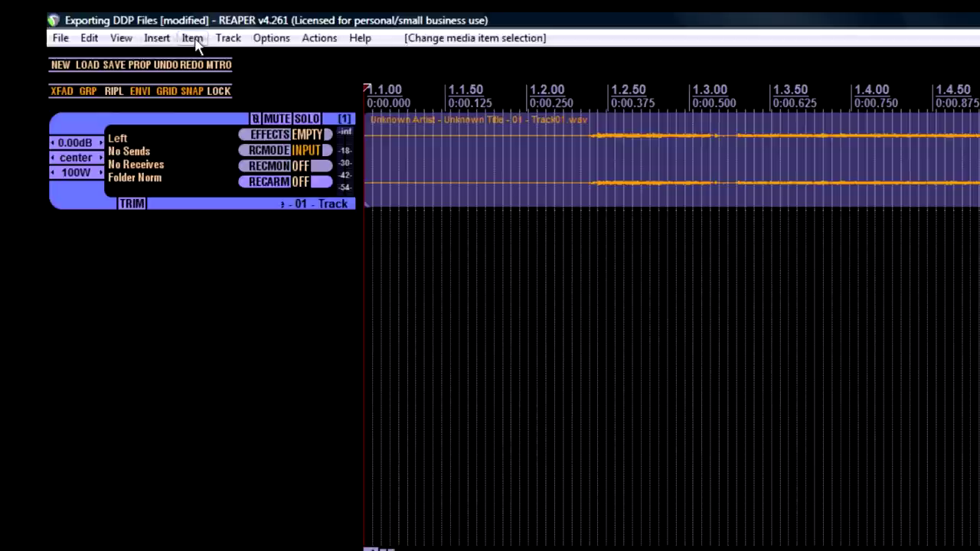
pyautogui.click(159, 39)
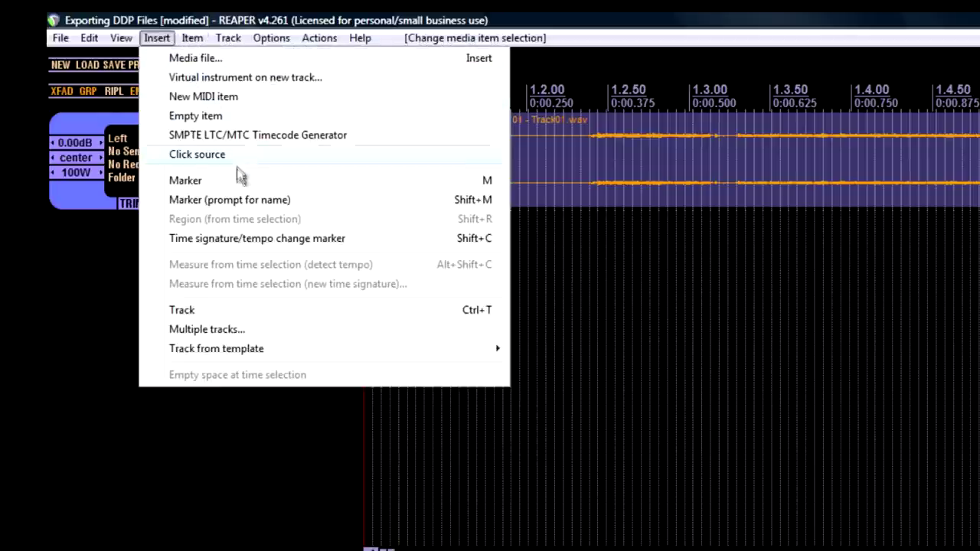
pyautogui.click(237, 181)
pyautogui.scroll(5, 433, 258)
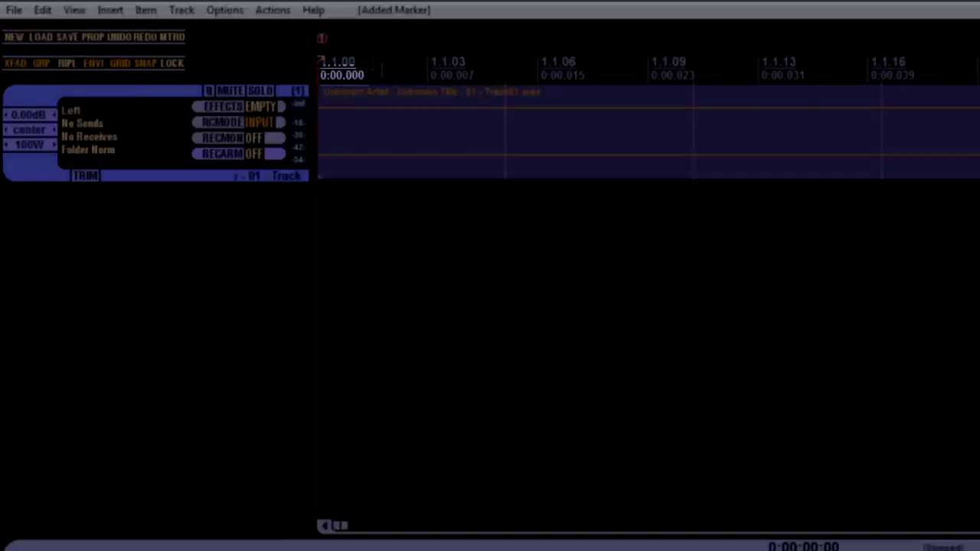
# - Rename the start marker to '!'
pyautogui.rightClick(320, 36)
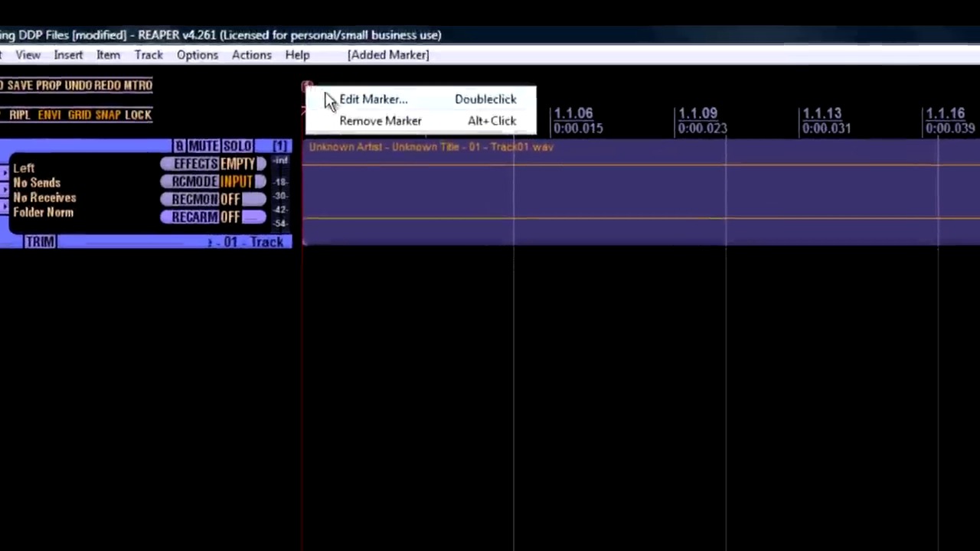
pyautogui.click(332, 121)
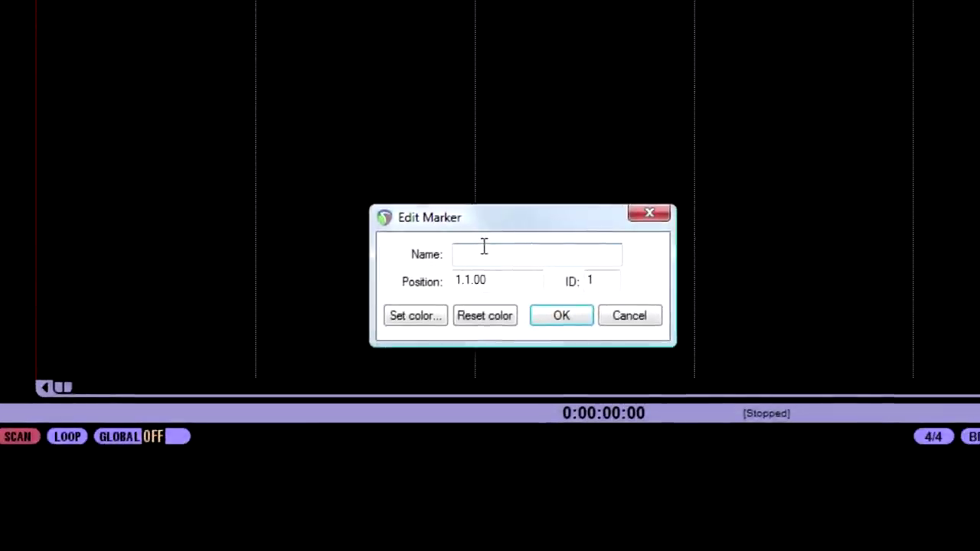
pyautogui.write('I')
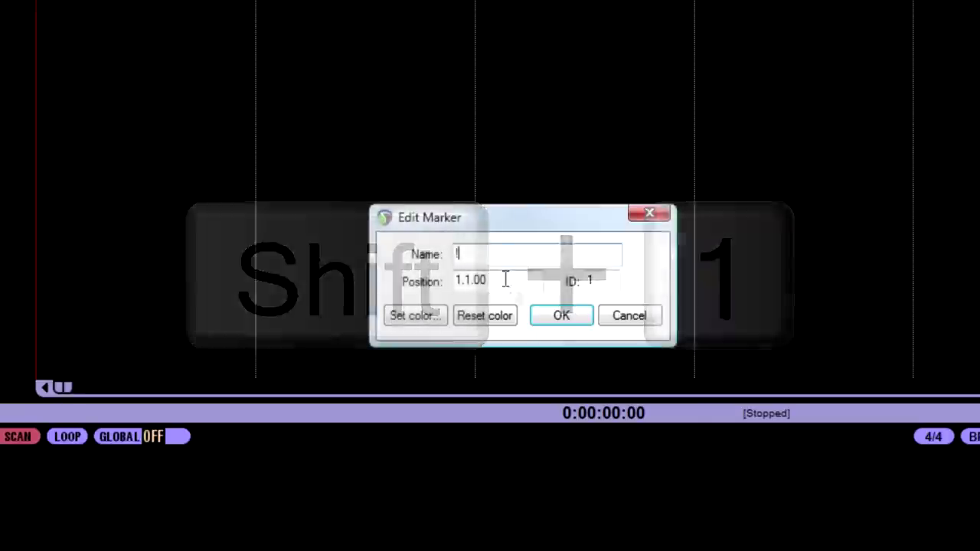
pyautogui.click(560, 321)
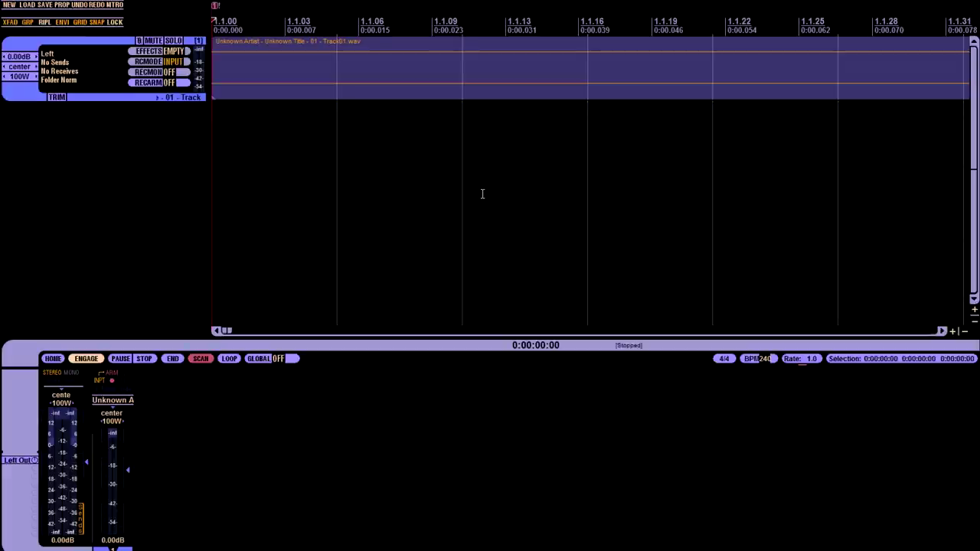
# - Add marker 2 on the 3.1.00 grid line, exactly two seconds in
pyautogui.scroll(-5, 344, 234)
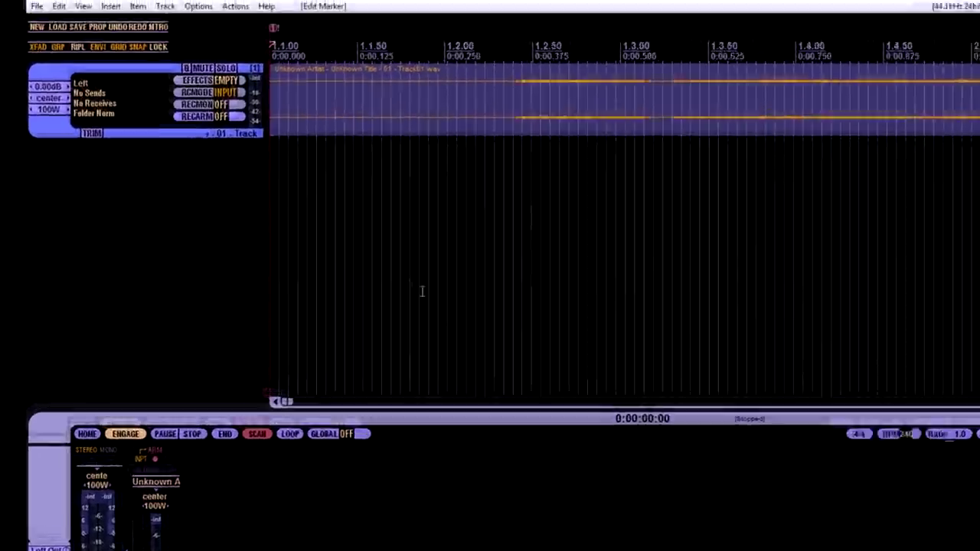
pyautogui.scroll(-2, 500, 348)
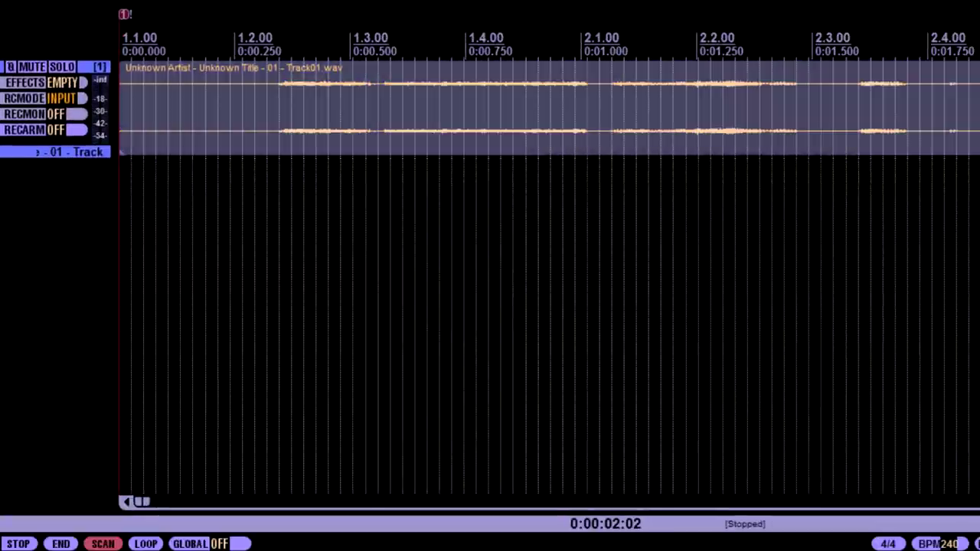
pyautogui.scroll(8, 705, 286)
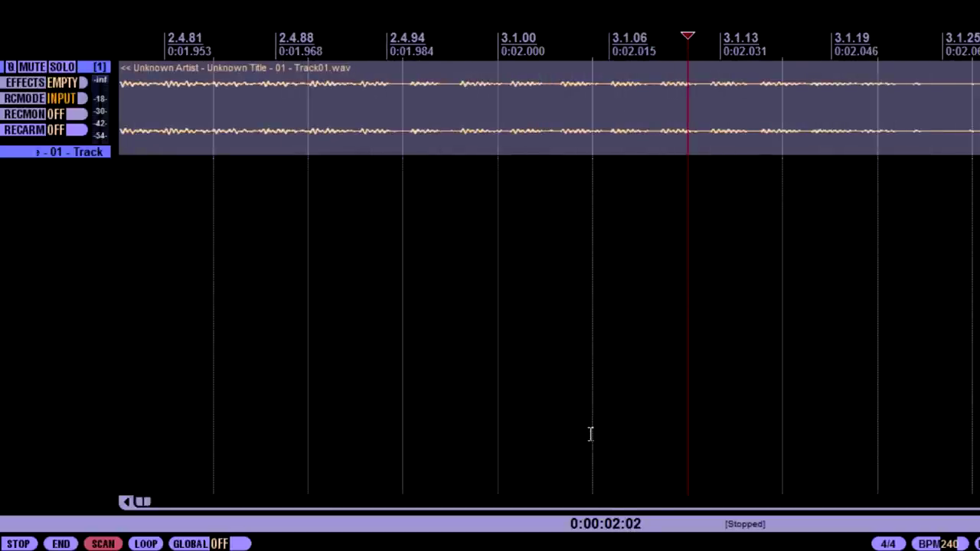
pyautogui.click(591, 434)
pyautogui.click(503, 433)
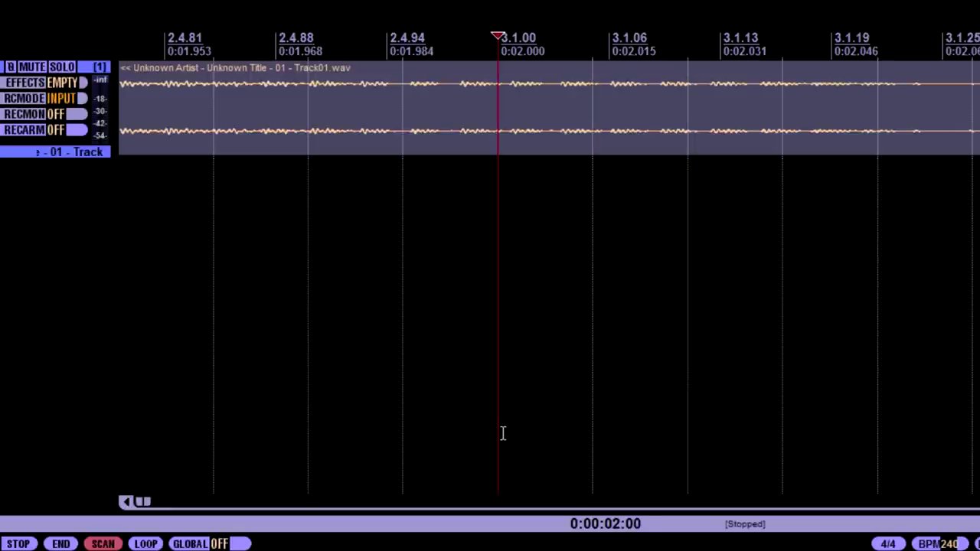
pyautogui.press('m')
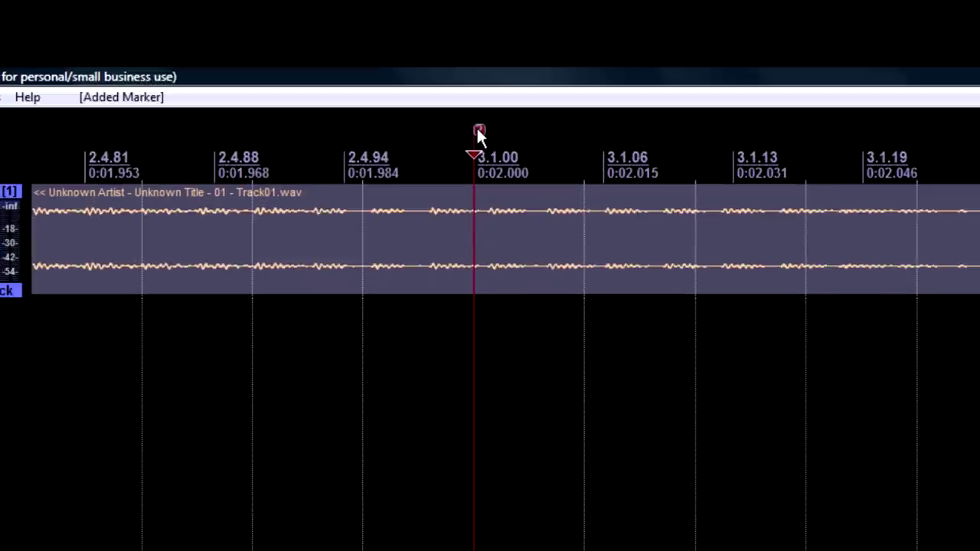
pyautogui.rightClick(485, 100)
pyautogui.click(494, 113)
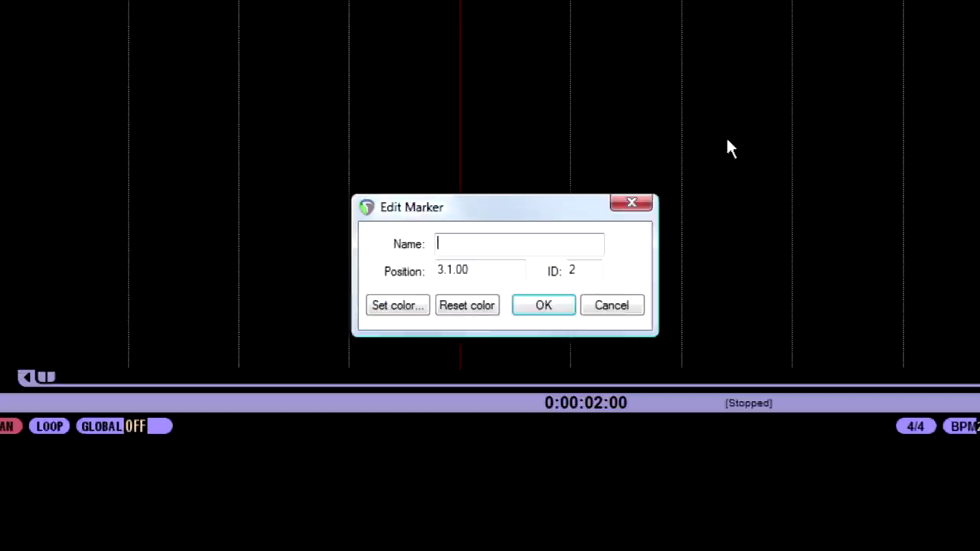
pyautogui.write('#')
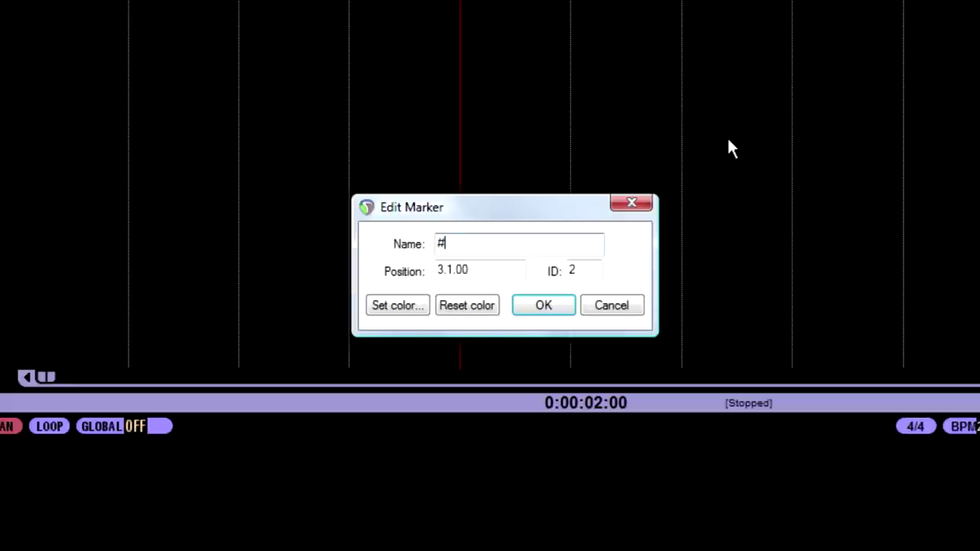
pyautogui.write('Mo')
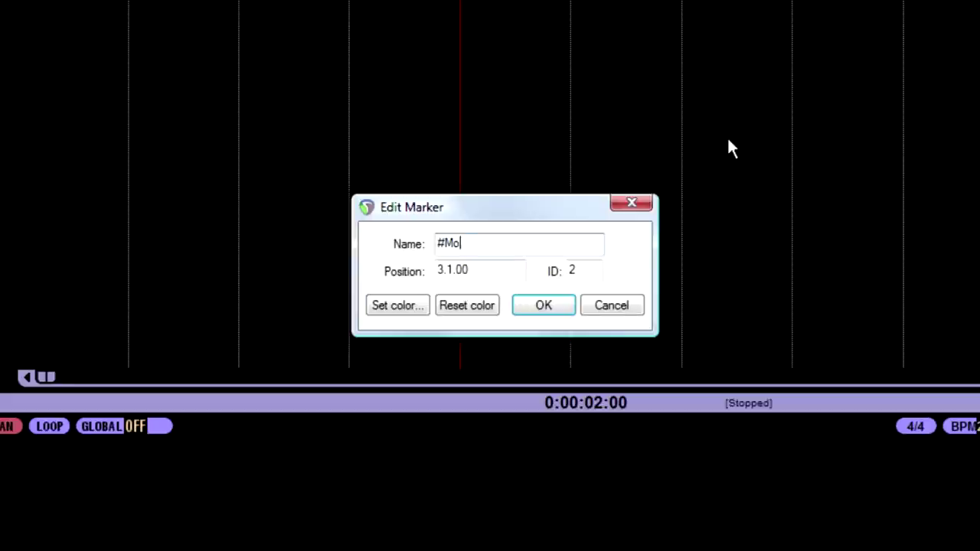
pyautogui.write('on Baby')
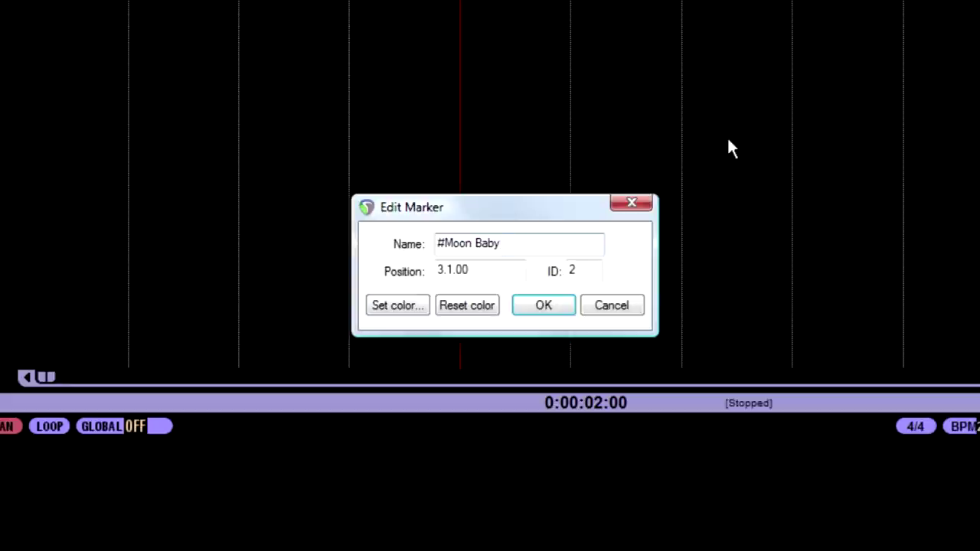
pyautogui.hotkey('shift', '\\')
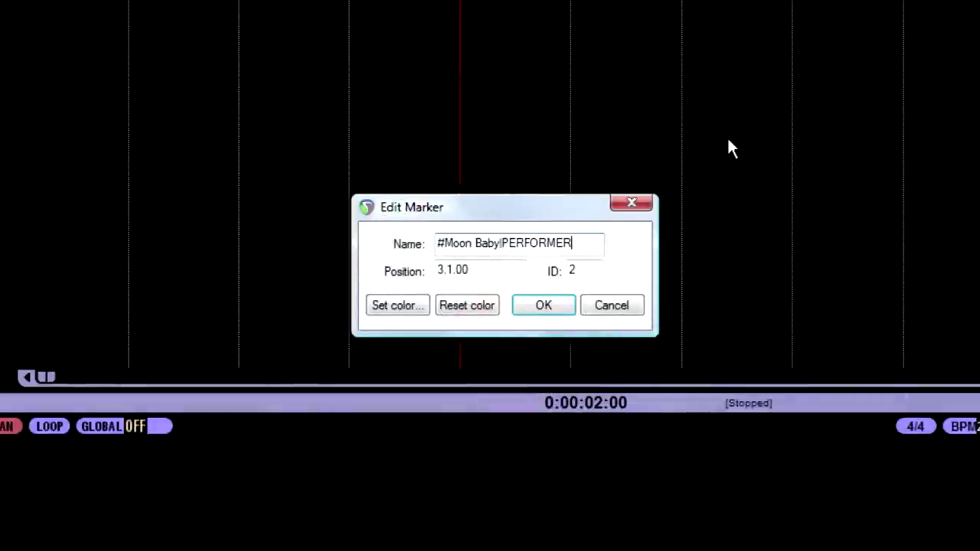
pyautogui.write('=Godsmack')
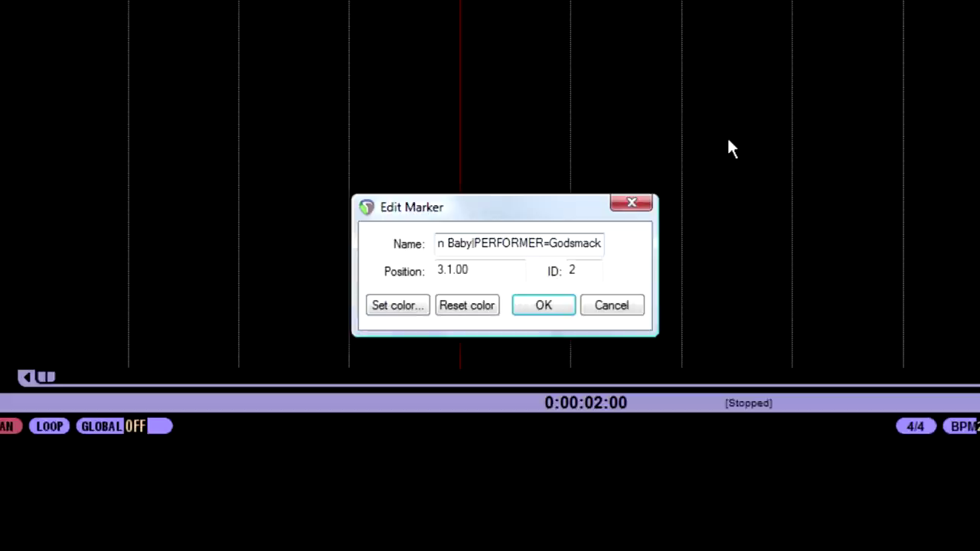
pyautogui.write('|')
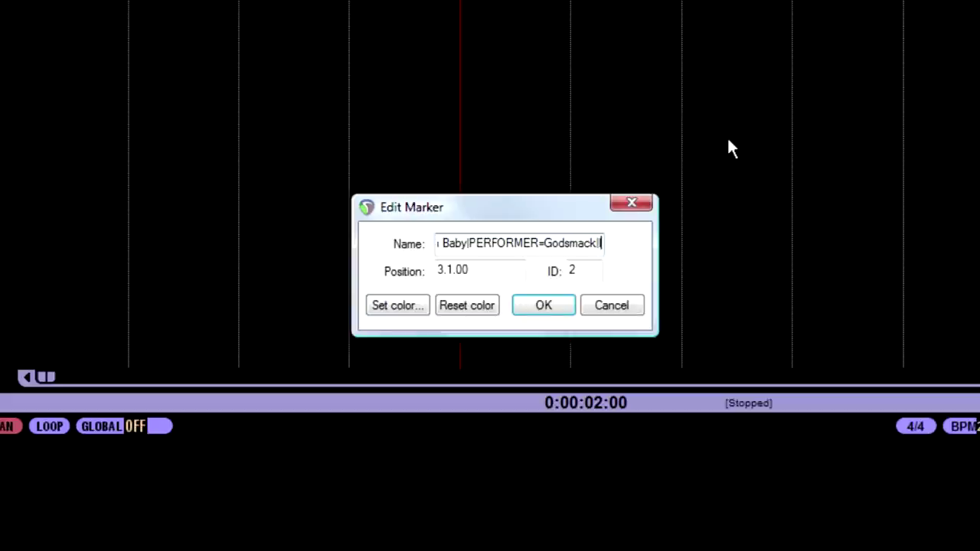
pyautogui.write('ISRC=')
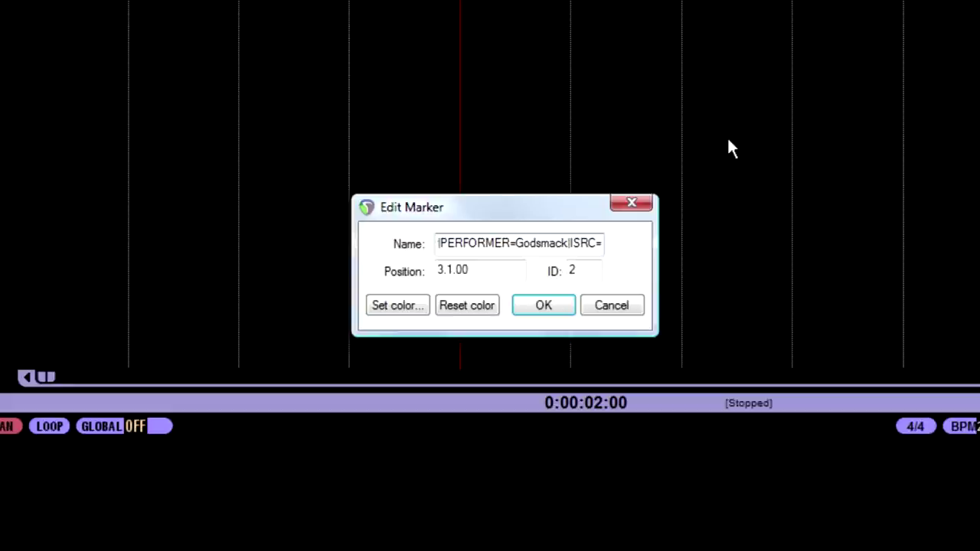
pyautogui.write('01')
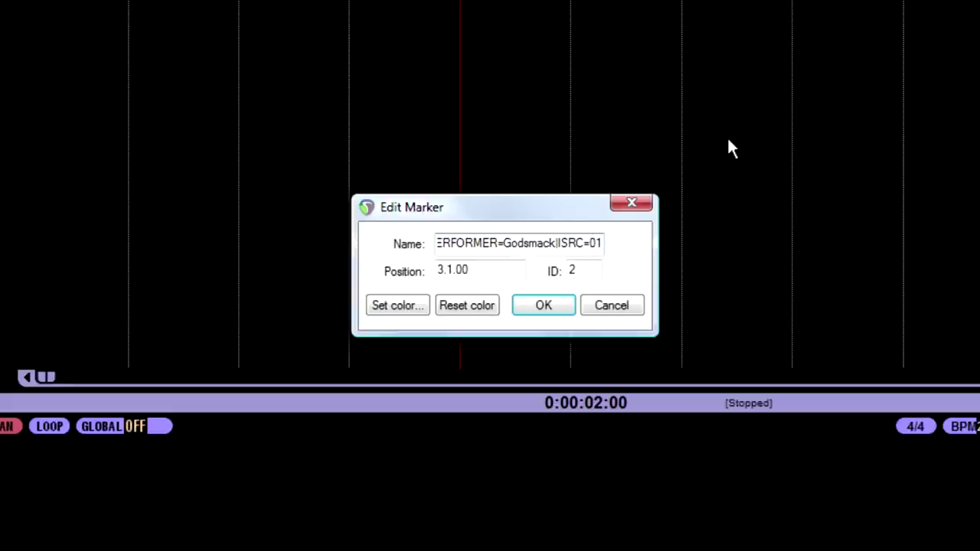
pyautogui.write('234')
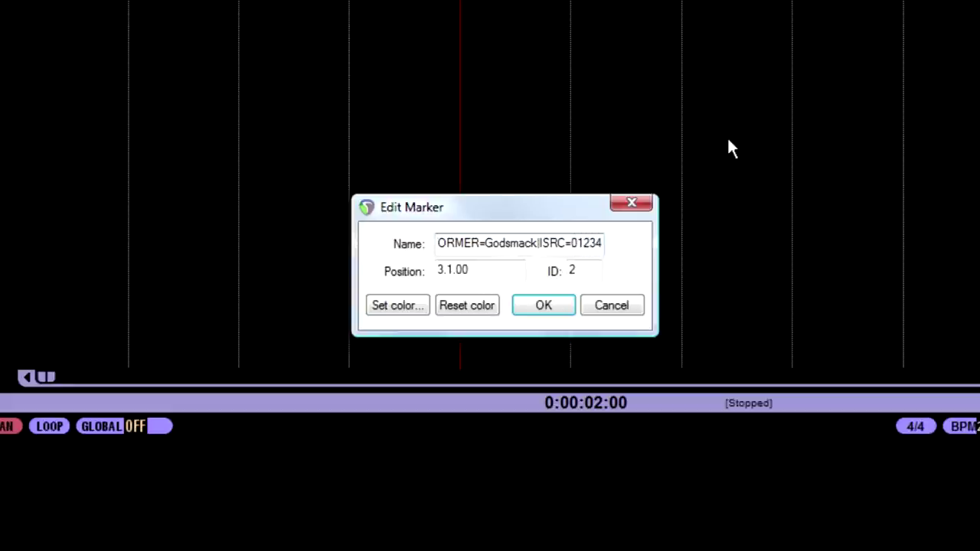
pyautogui.write('568')
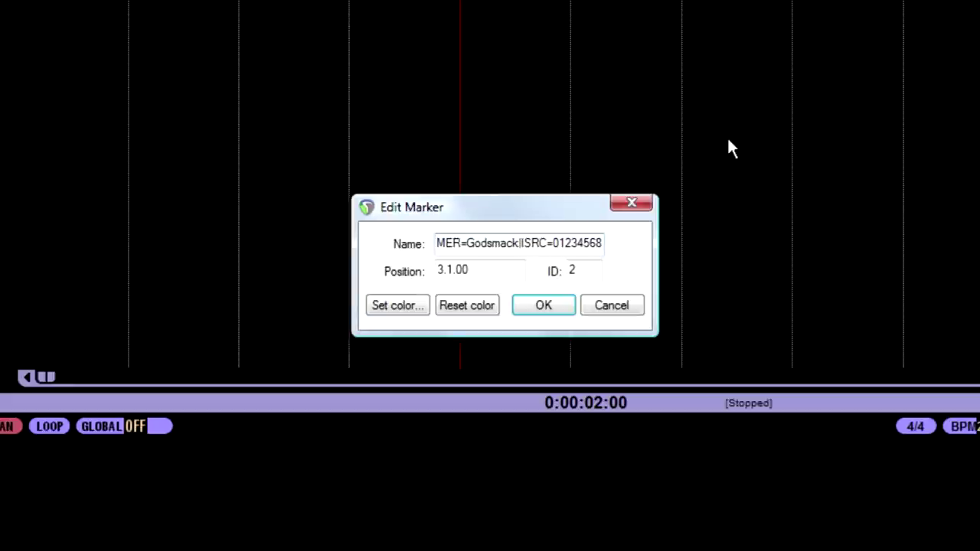
pyautogui.press('BackSpace')
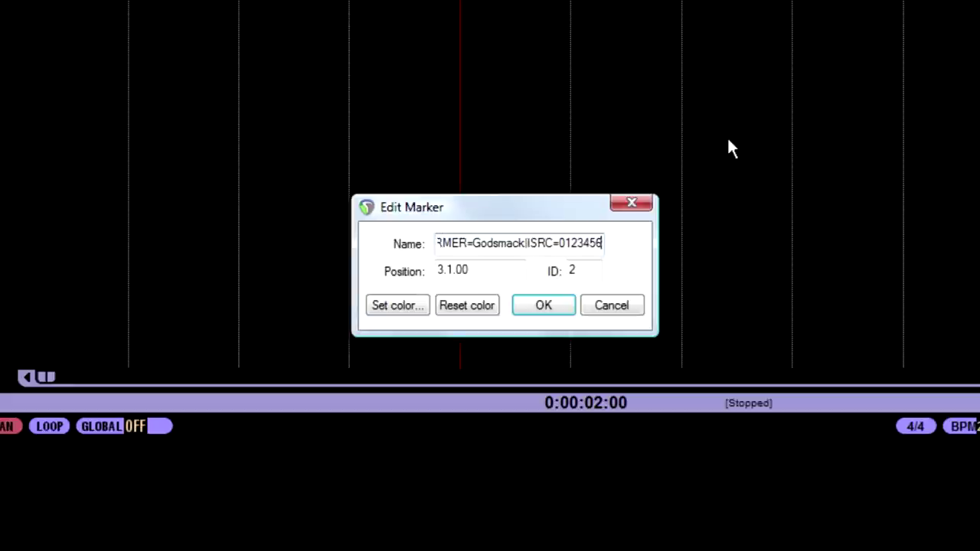
pyautogui.write('789')
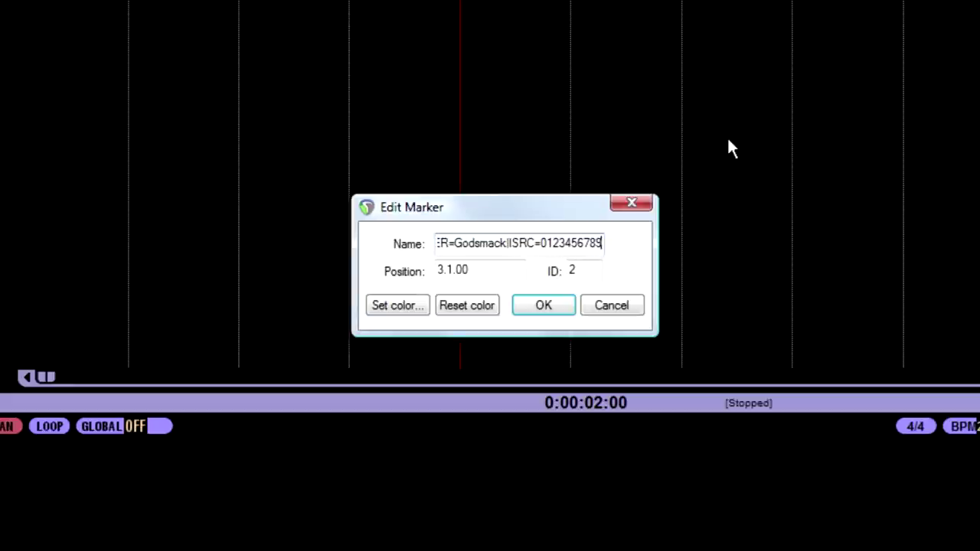
pyautogui.write('01')
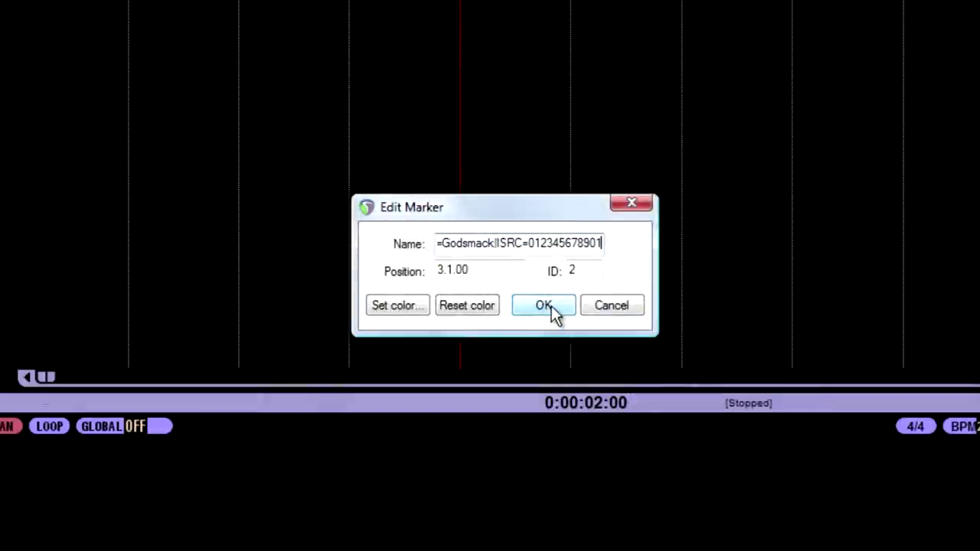
pyautogui.click(550, 310)
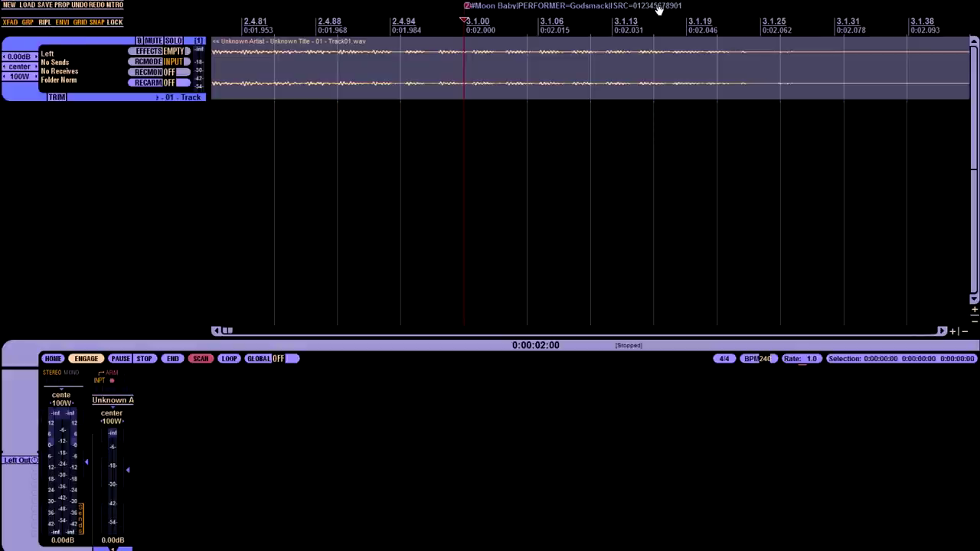
# - Place the play position exactly on the Track01/Track02 boundary at 264.1.38 (4:23.093)
pyautogui.scroll(-2, 560, 239)
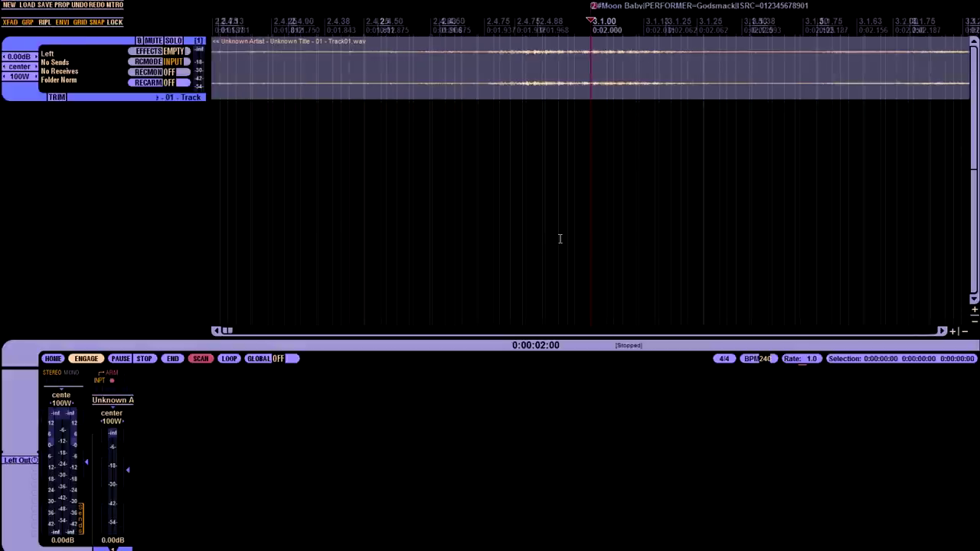
pyautogui.scroll(-4, 560, 238)
pyautogui.scroll(-1, 565, 239)
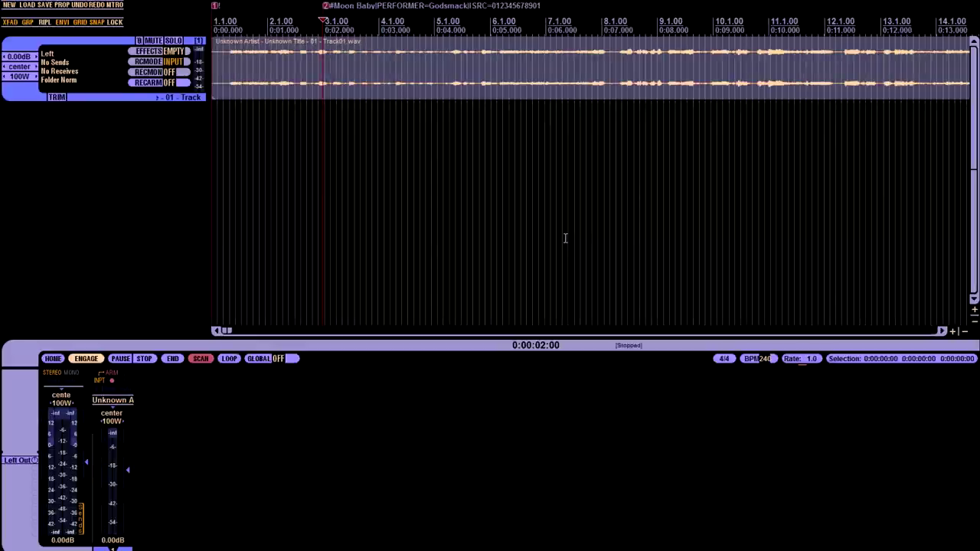
pyautogui.scroll(-5, 565, 238)
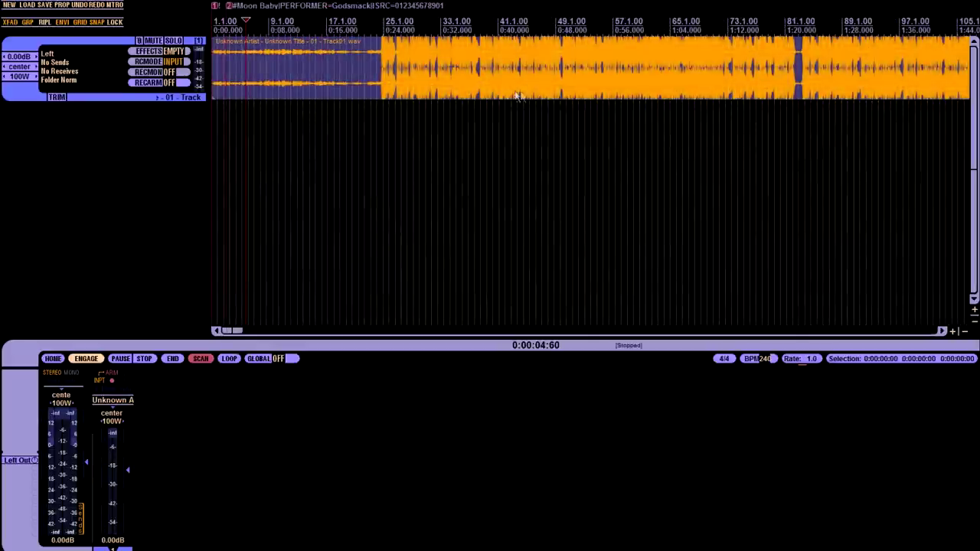
pyautogui.scroll(4, 340, 86)
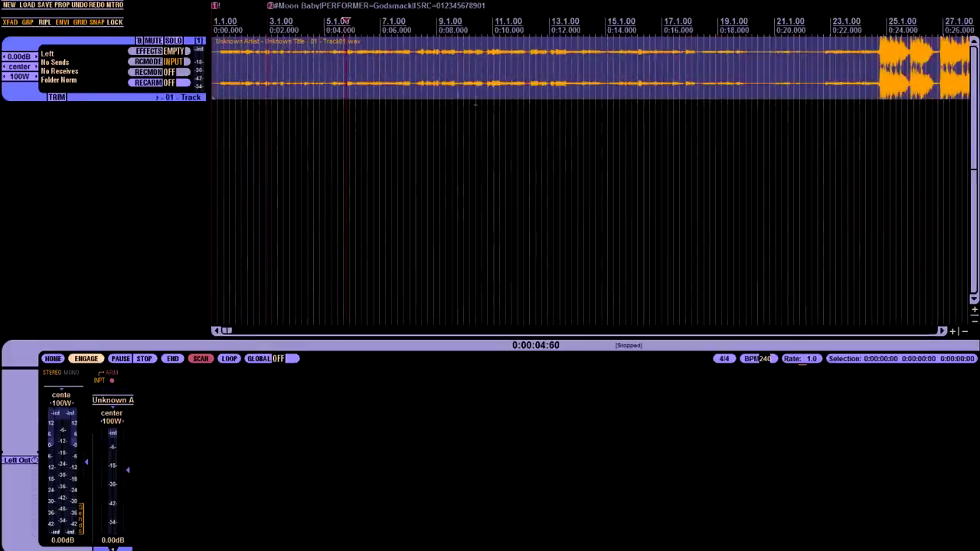
pyautogui.scroll(-7, 476, 102)
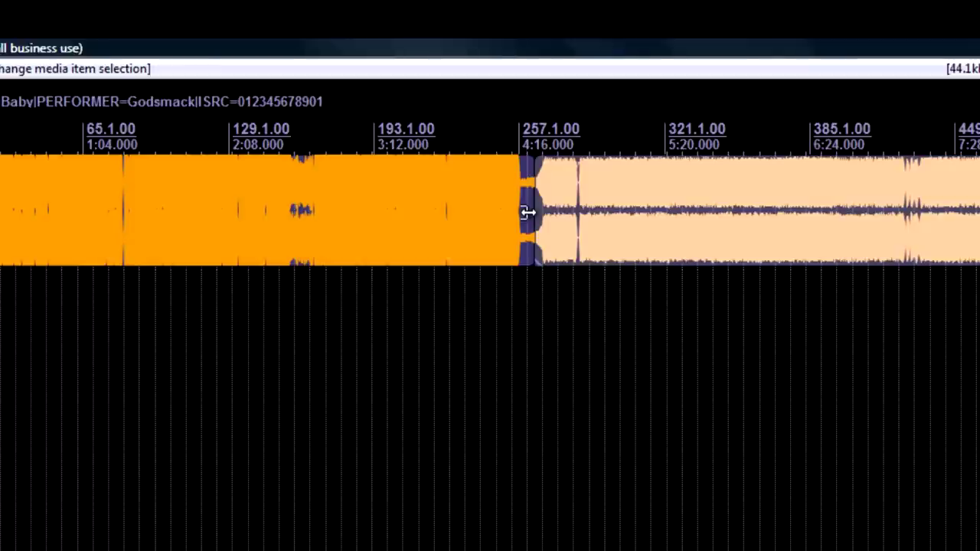
pyautogui.click(528, 212)
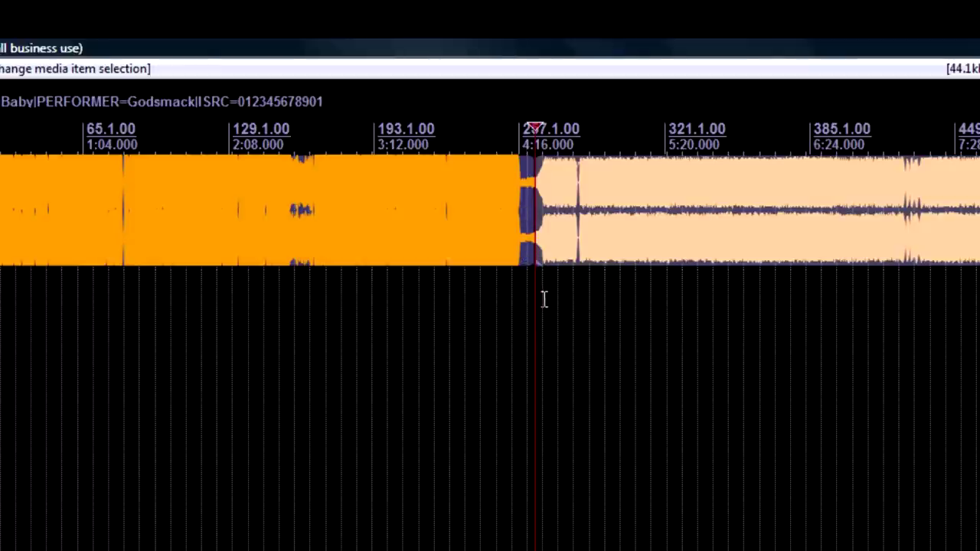
pyautogui.scroll(10, 536, 298)
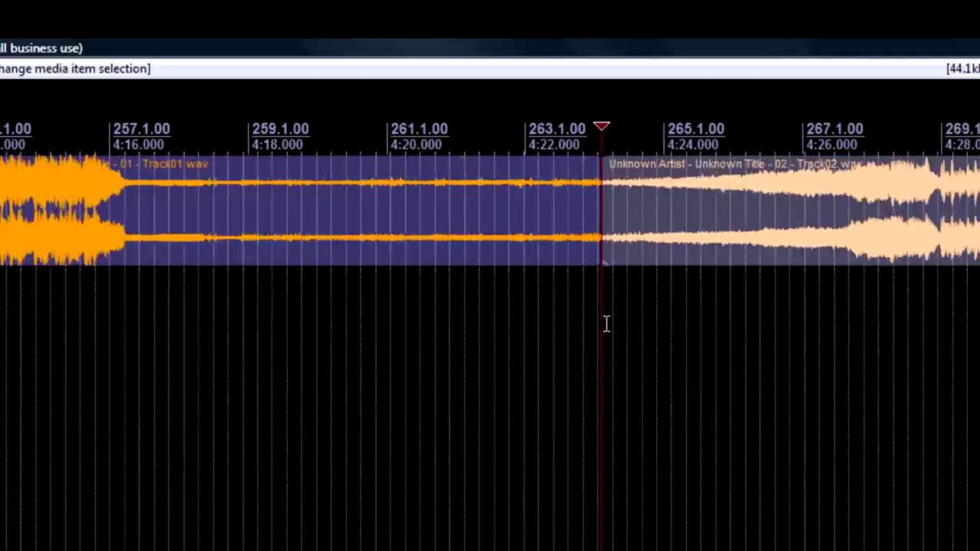
pyautogui.scroll(10, 606, 323)
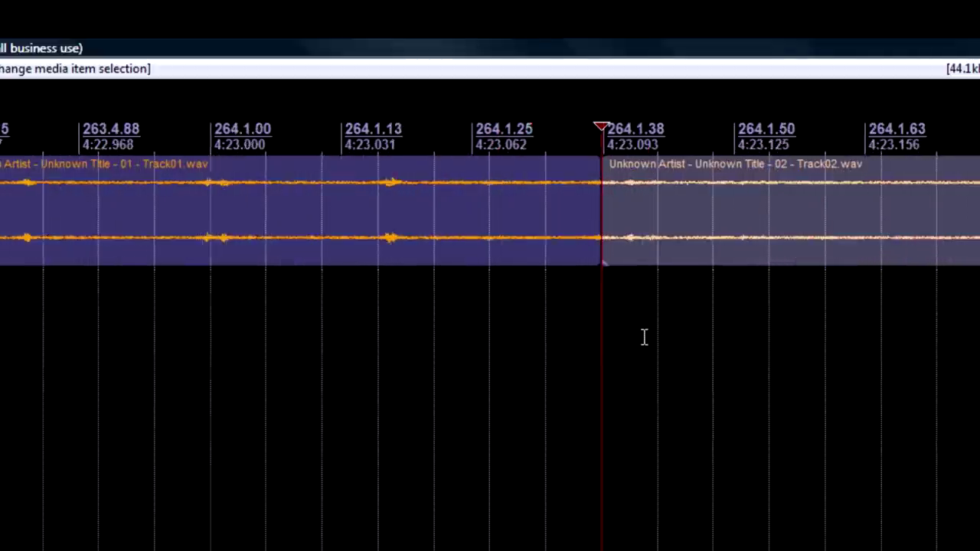
pyautogui.scroll(-8, 629, 345)
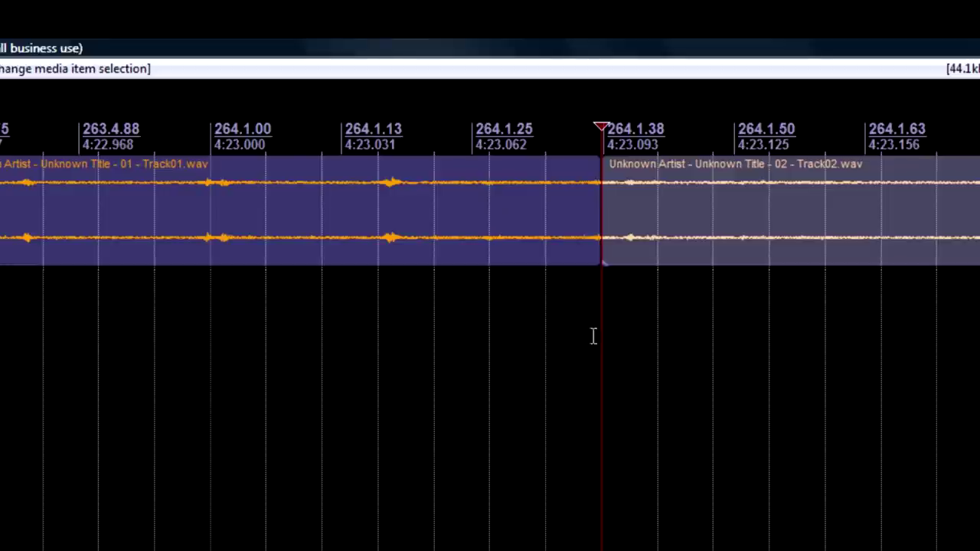
pyautogui.click(541, 330)
pyautogui.click(602, 325)
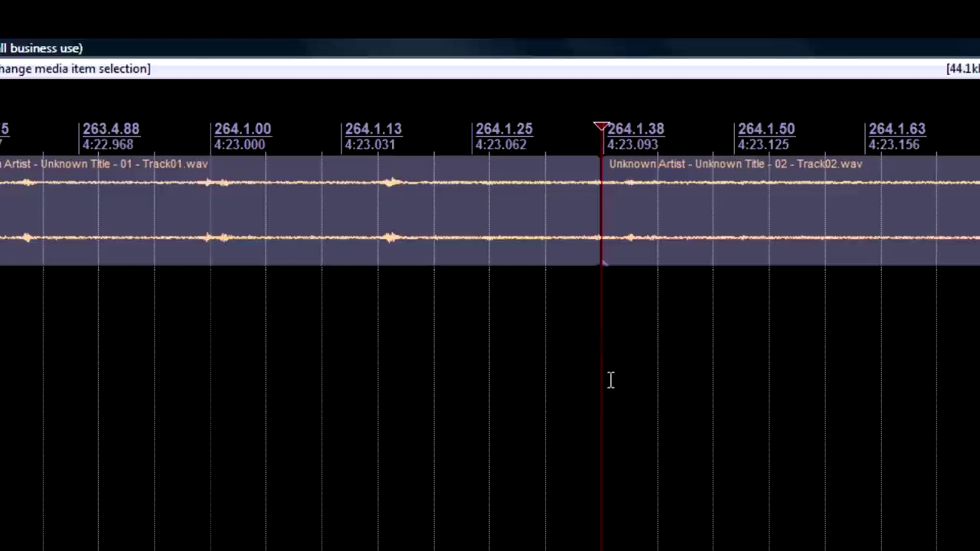
# - Add marker 3 at the start of Track02, cancelling the name edit to leave it unnamed
pyautogui.press('m')
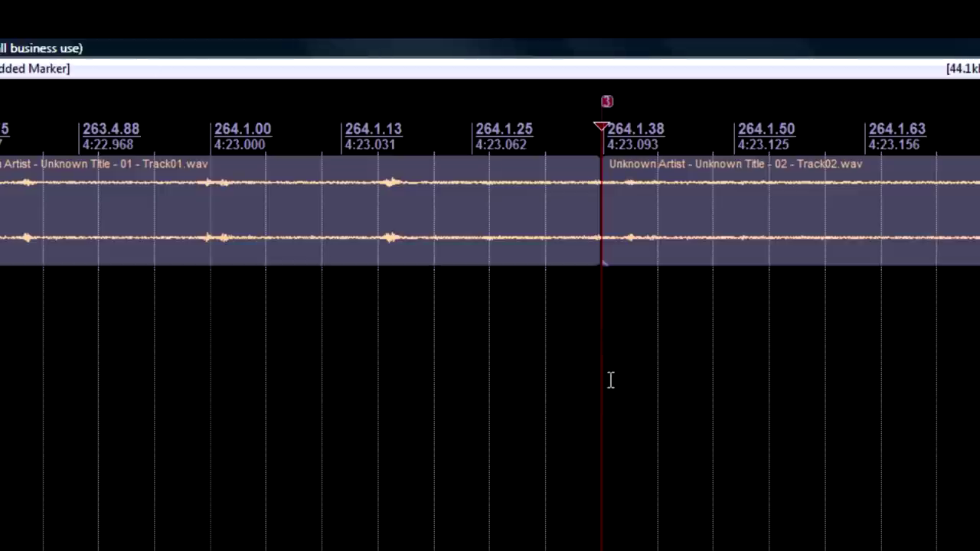
pyautogui.doubleClick(606, 104)
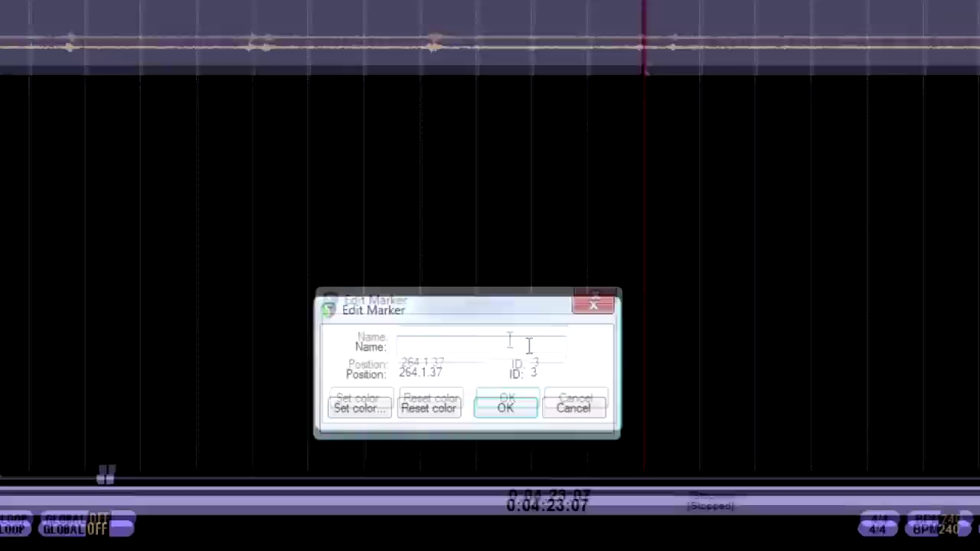
pyautogui.write('#')
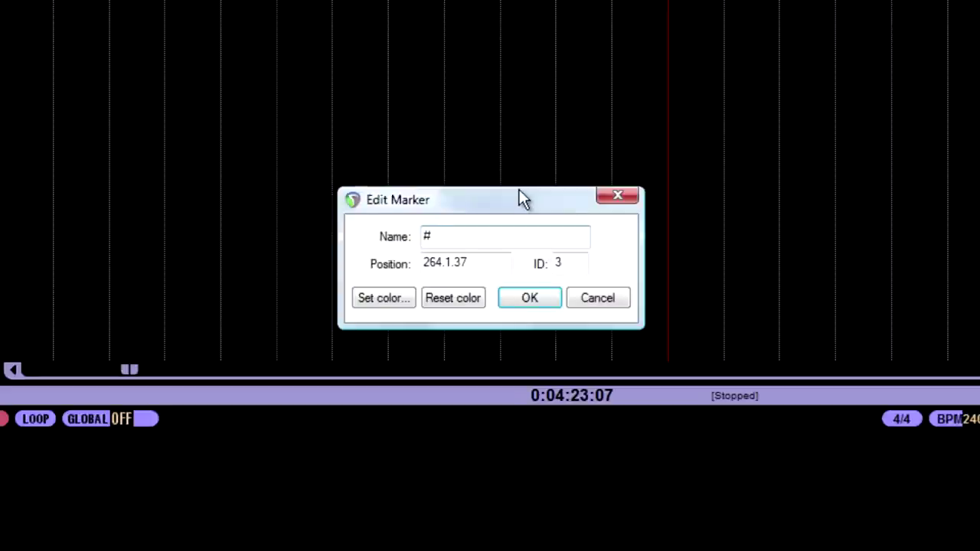
pyautogui.write('Whatever|PERFORMER')
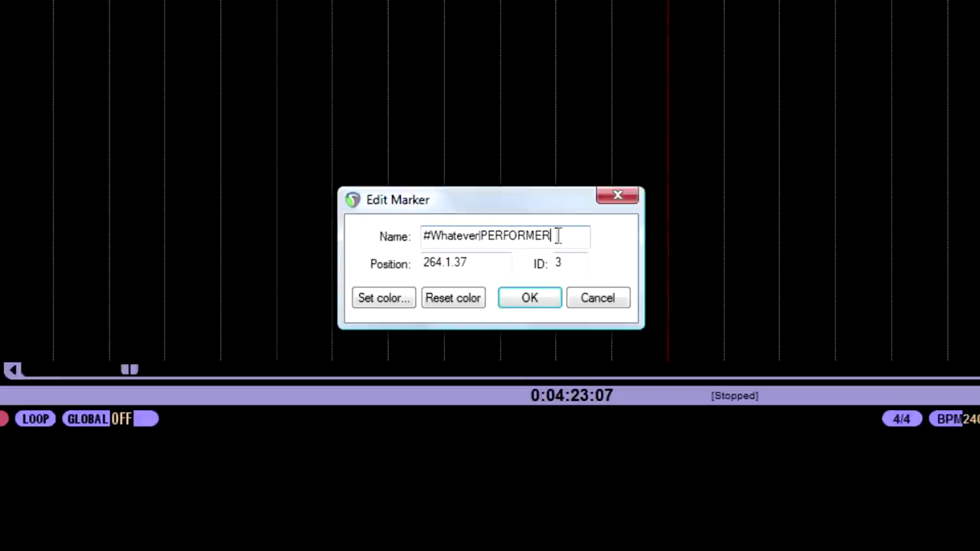
pyautogui.moveTo(557, 236); pyautogui.dragTo(372, 225)
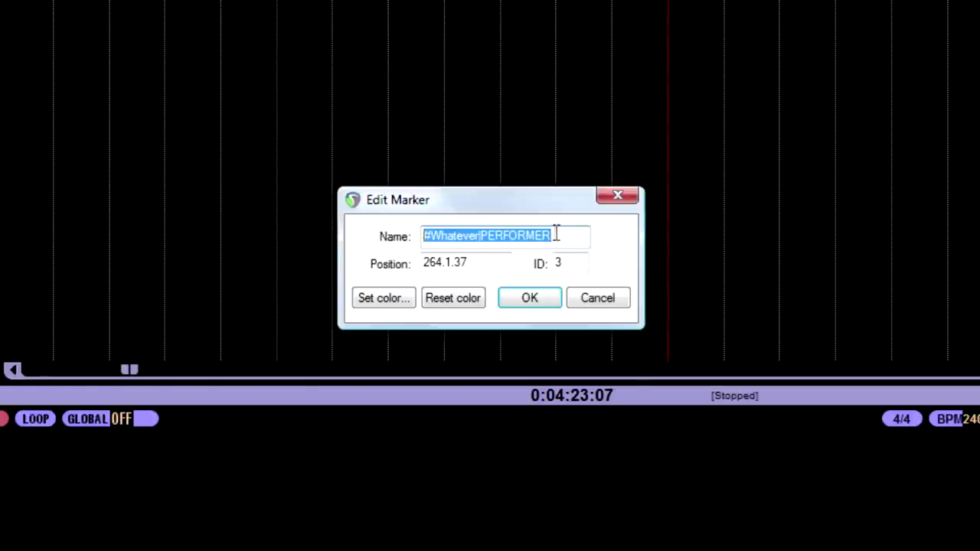
pyautogui.moveTo(560, 234); pyautogui.dragTo(421, 237)
pyautogui.click(571, 304)
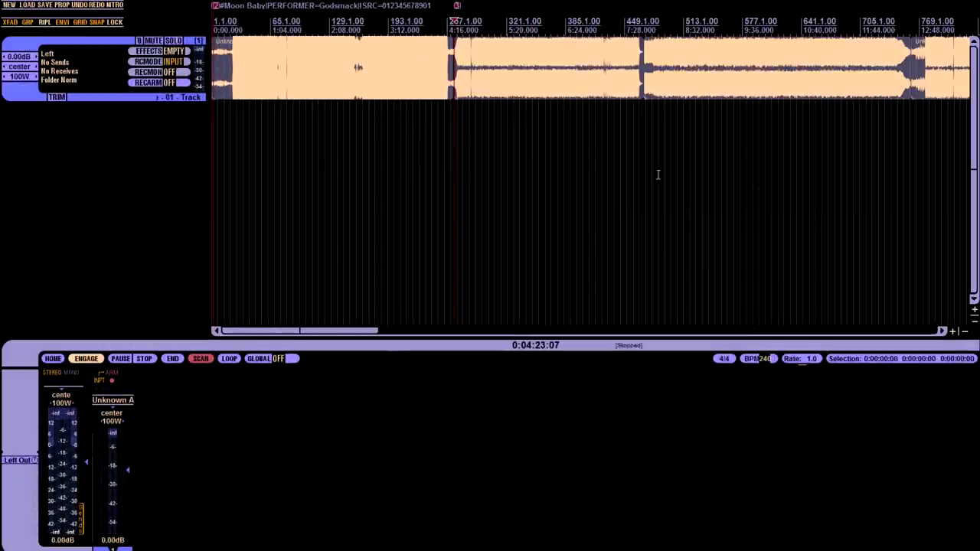
# - Move the play position to Track02's end at the Track03 boundary near 7:49
pyautogui.click(620, 85)
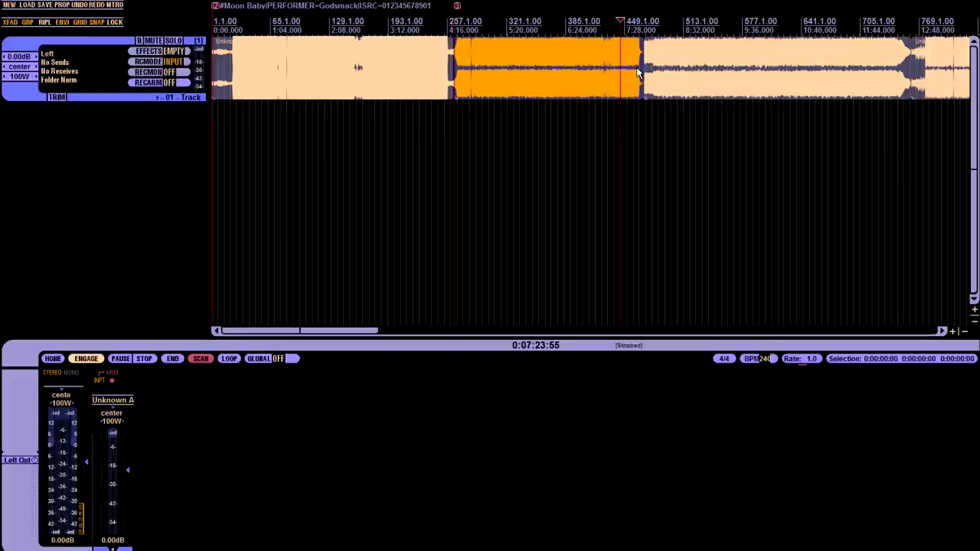
pyautogui.click(639, 69)
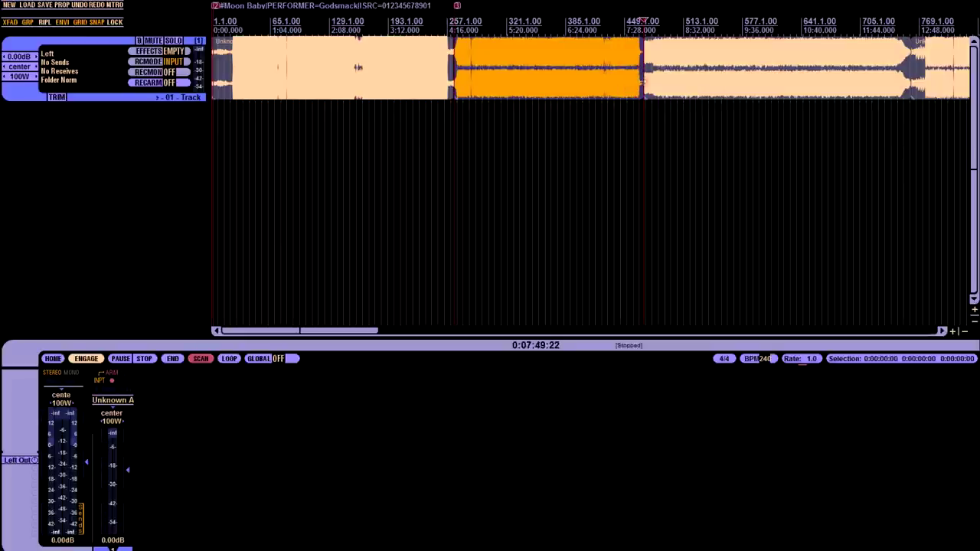
pyautogui.scroll(10, 648, 221)
# - Make a one-frame time selection from 0:07:49:23 to 0:07:49:24 past the Track02/Track03 boundary
pyautogui.scroll(5, 616, 215)
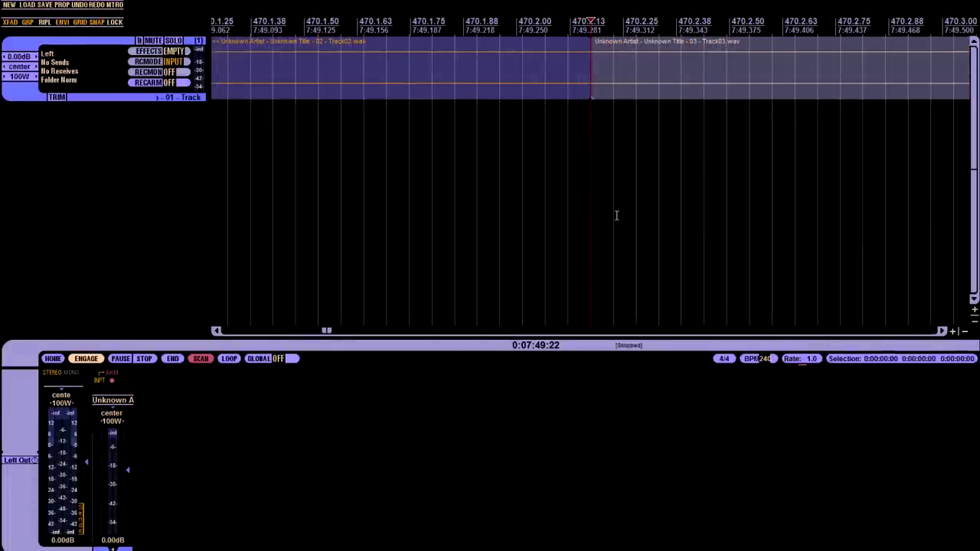
pyautogui.scroll(-4, 617, 215)
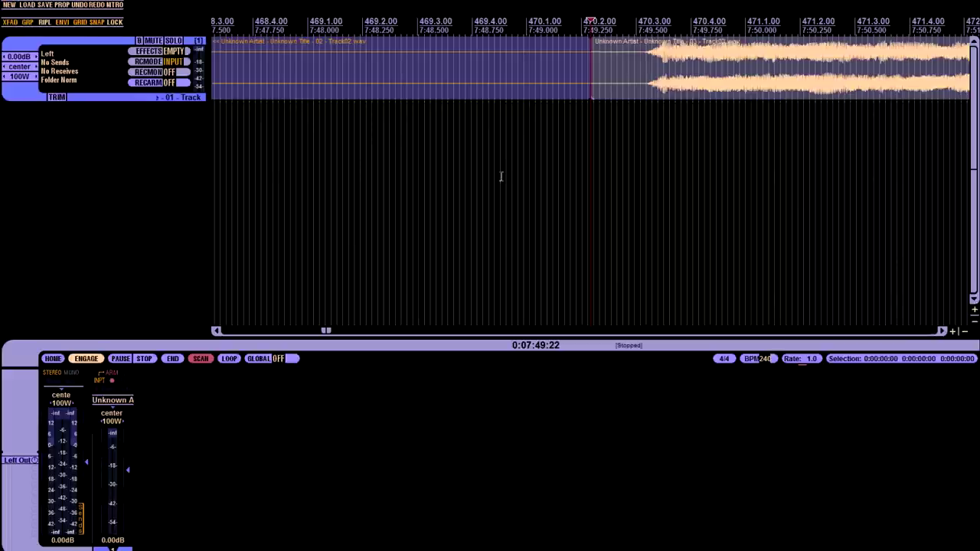
pyautogui.press('=')
pyautogui.press('=')
pyautogui.press('=')
pyautogui.press('=')
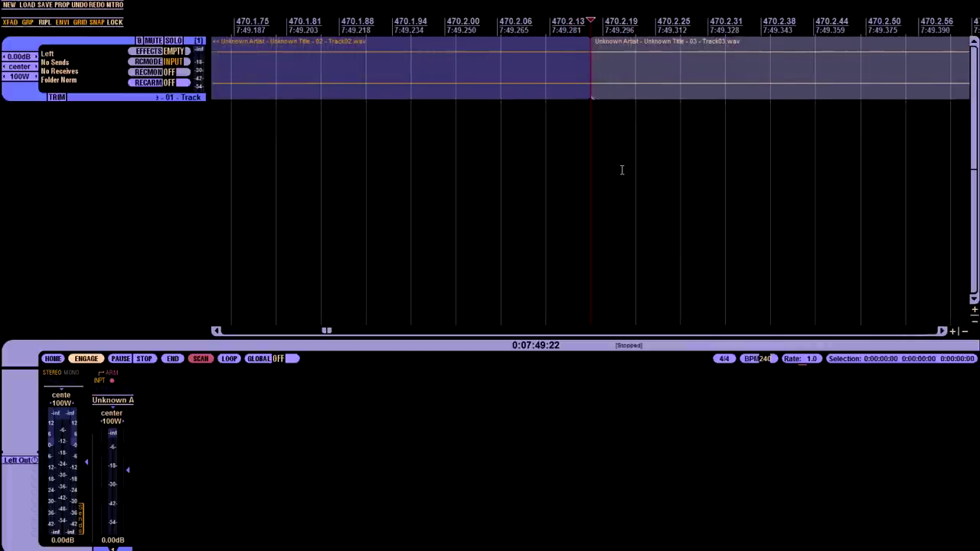
pyautogui.press('-')
pyautogui.press('-')
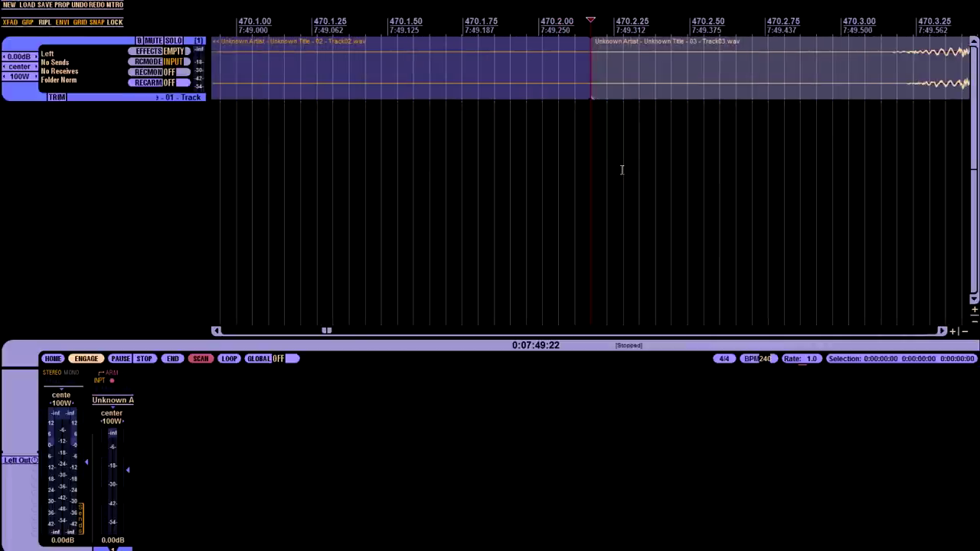
pyautogui.press('-')
pyautogui.press('-')
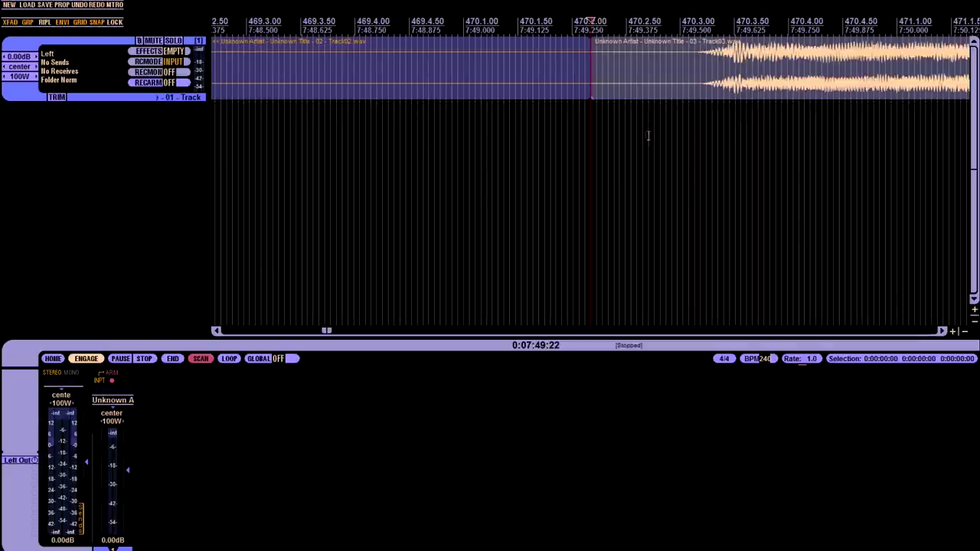
pyautogui.moveTo(648, 135); pyautogui.dragTo(593, 138)
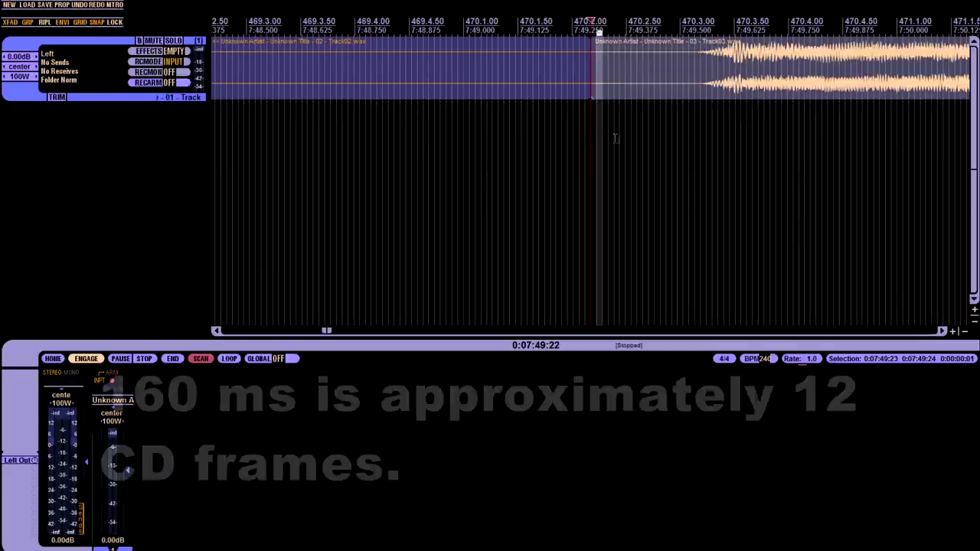
pyautogui.click(619, 139)
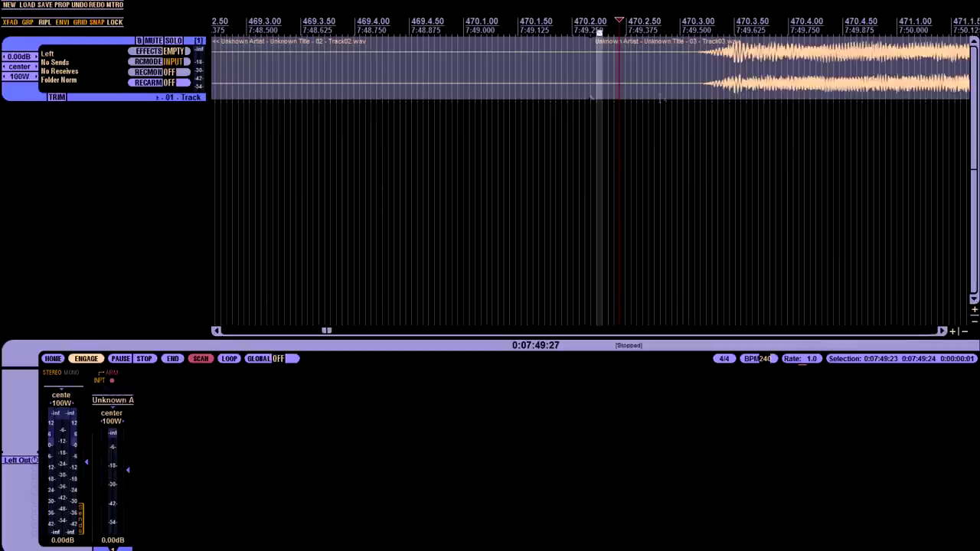
pyautogui.scroll(5, 617, 138)
# - Open marker 4's name editor and close it without changing the name
pyautogui.click(431, 138)
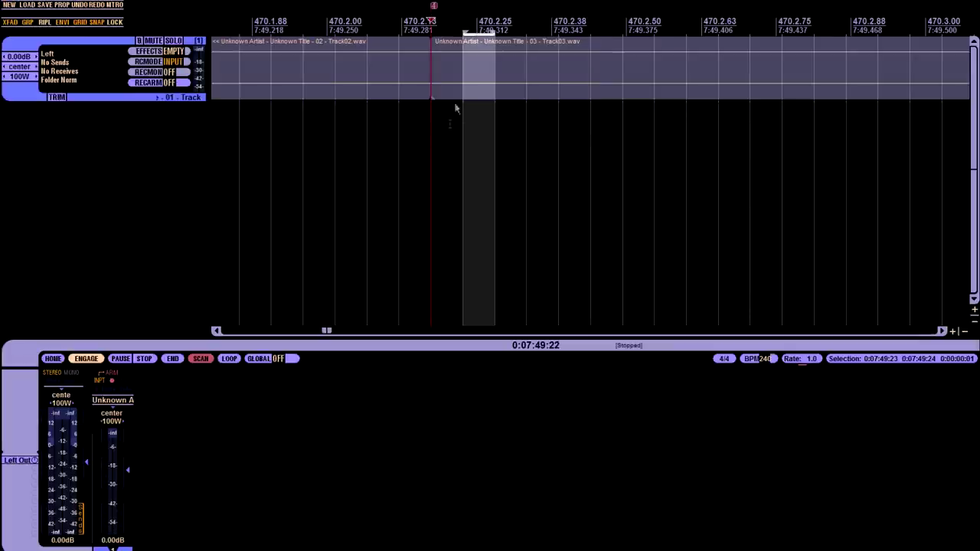
pyautogui.rightClick(435, 9)
pyautogui.click(471, 13)
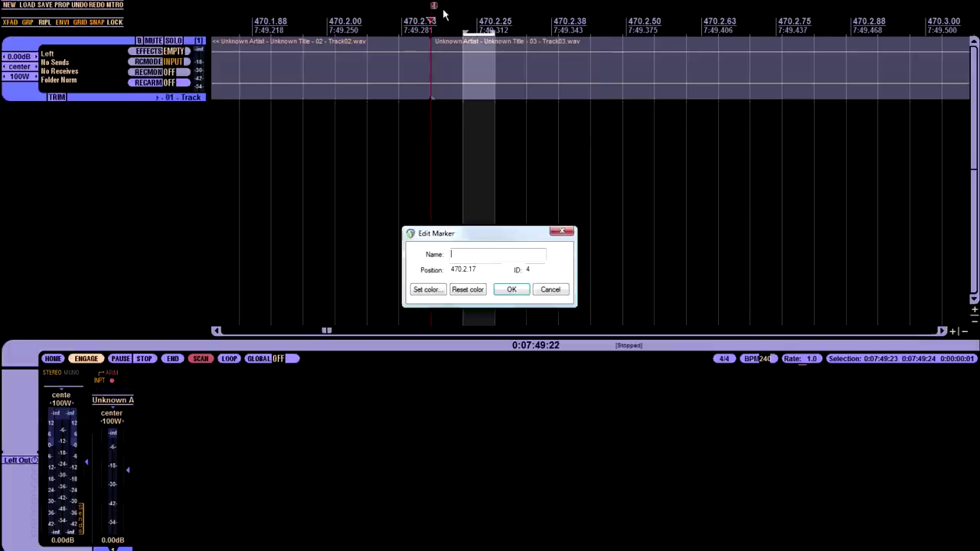
pyautogui.click(548, 288)
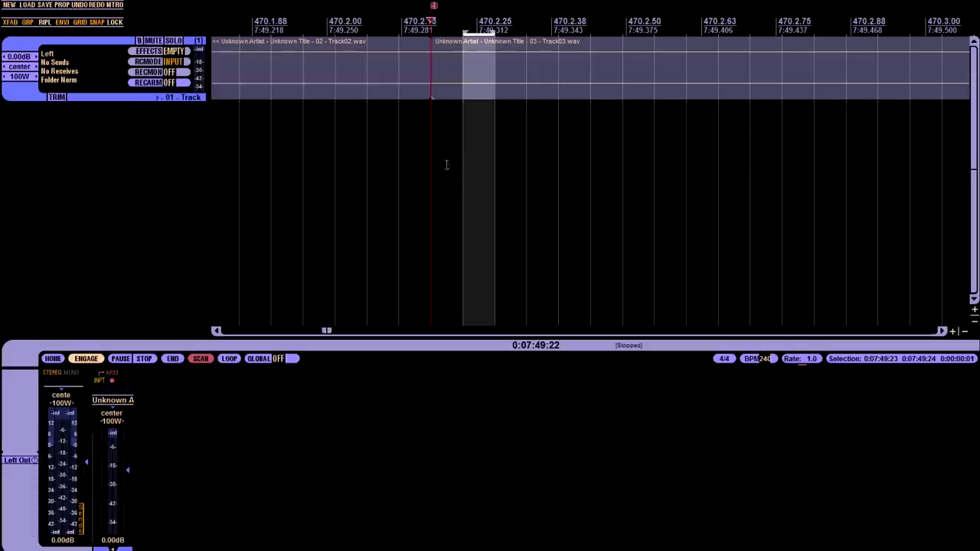
# - Select the nine frames from marker 4 (0:07:49:22) into Track03 (0:07:49:31) and zoom out
pyautogui.moveTo(431, 156); pyautogui.dragTo(729, 156)
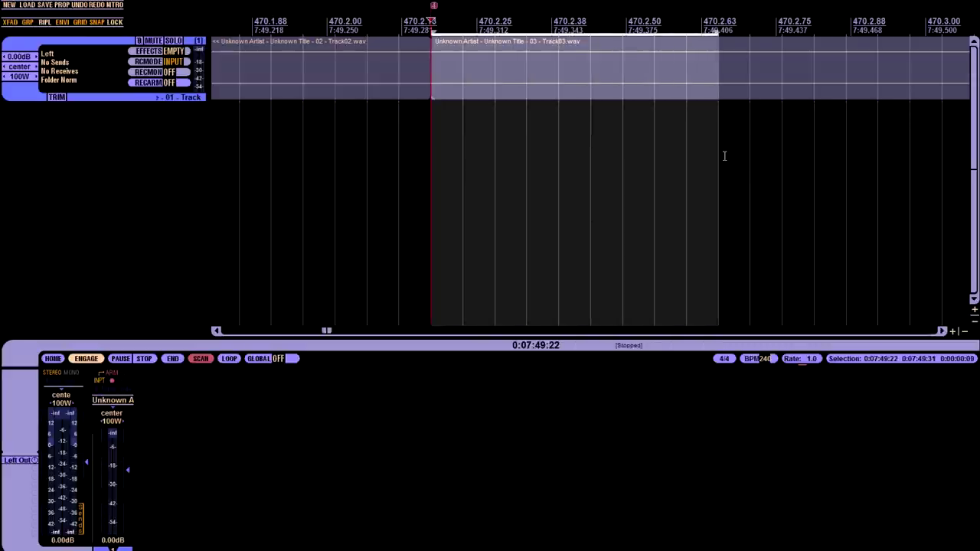
pyautogui.scroll(-3, 681, 167)
pyautogui.scroll(-2, 682, 168)
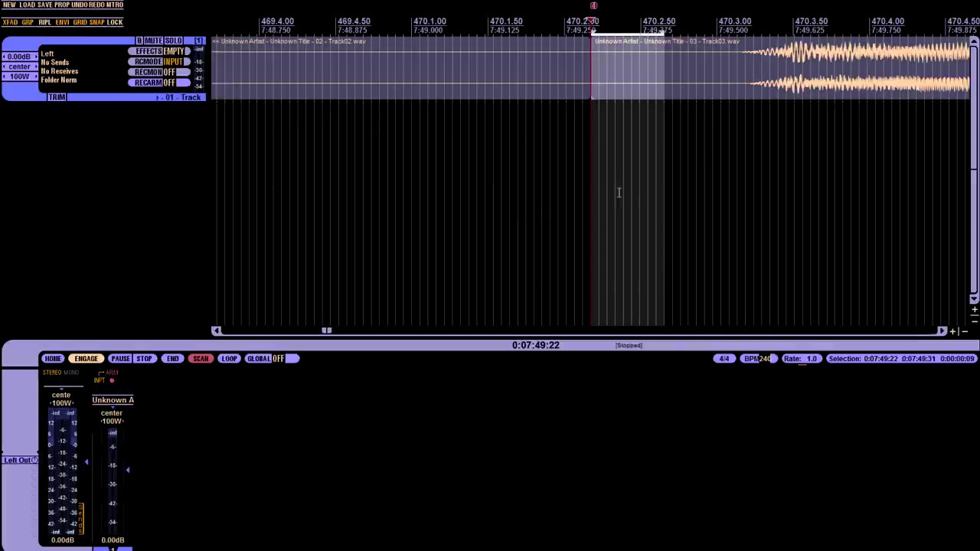
pyautogui.scroll(-1, 603, 208)
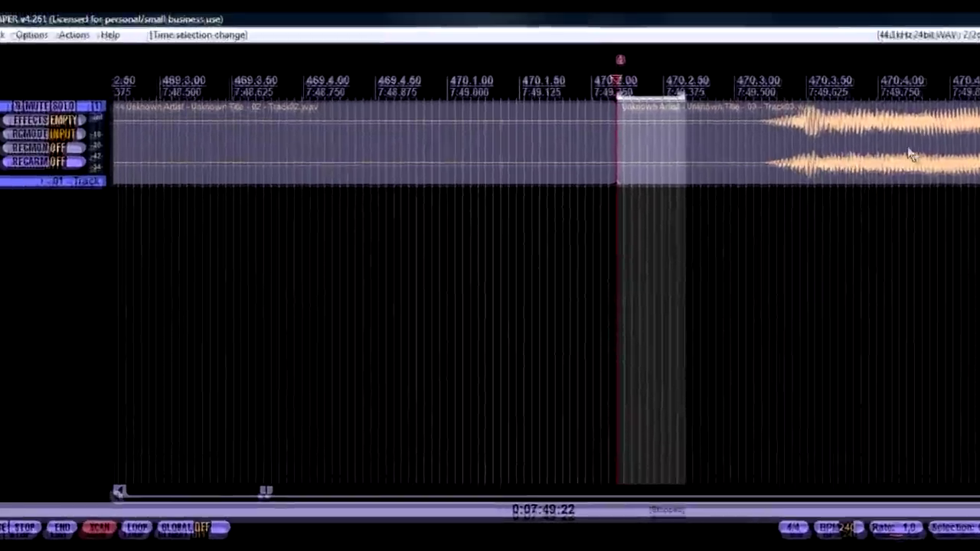
pyautogui.moveTo(816, 115); pyautogui.dragTo(677, 110)
pyautogui.moveTo(768, 256); pyautogui.dragTo(768, 257)
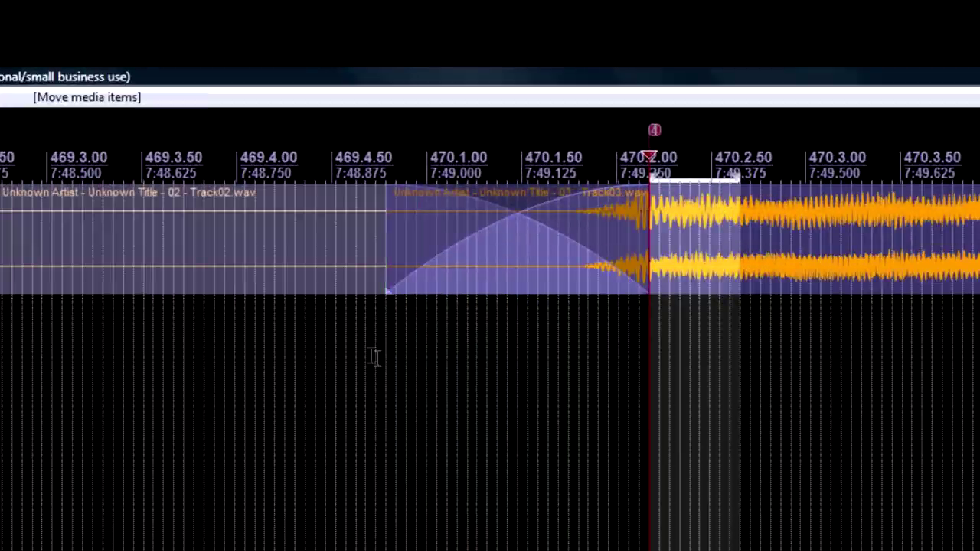
pyautogui.click(499, 362)
pyautogui.click(512, 364)
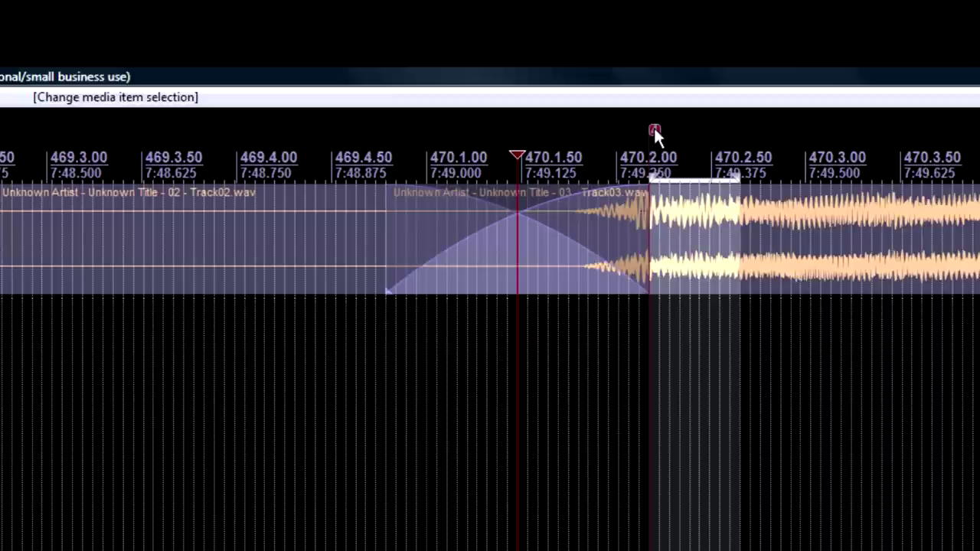
pyautogui.moveTo(654, 130); pyautogui.dragTo(521, 133)
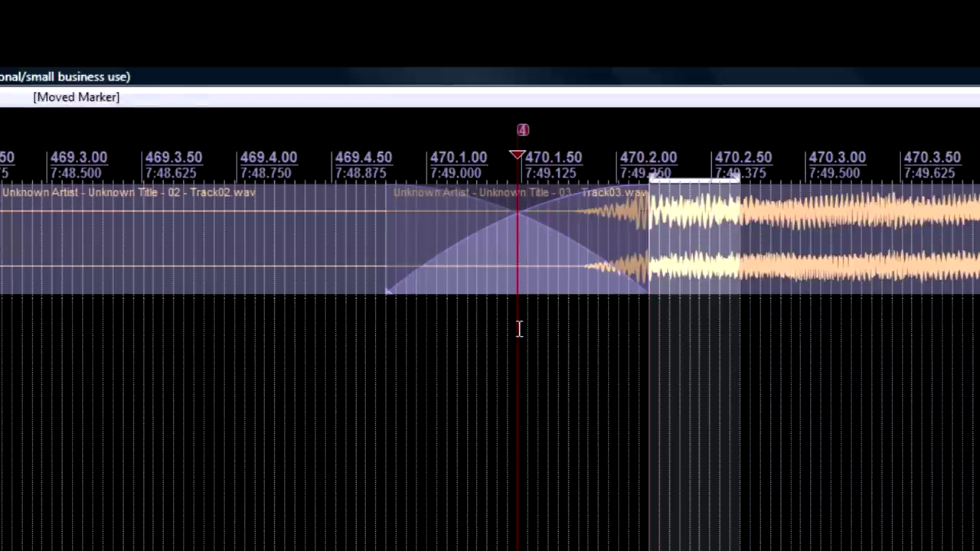
pyautogui.hotkey('ctrl', 'z')
pyautogui.hotkey('ctrl', 'z')
pyautogui.hotkey('ctrl', 'z')
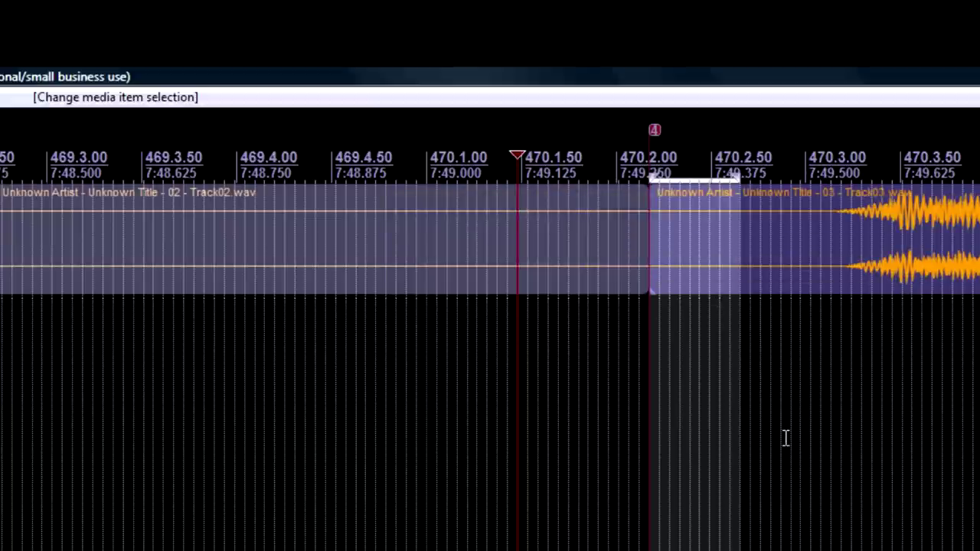
pyautogui.scroll(-4, 789, 436)
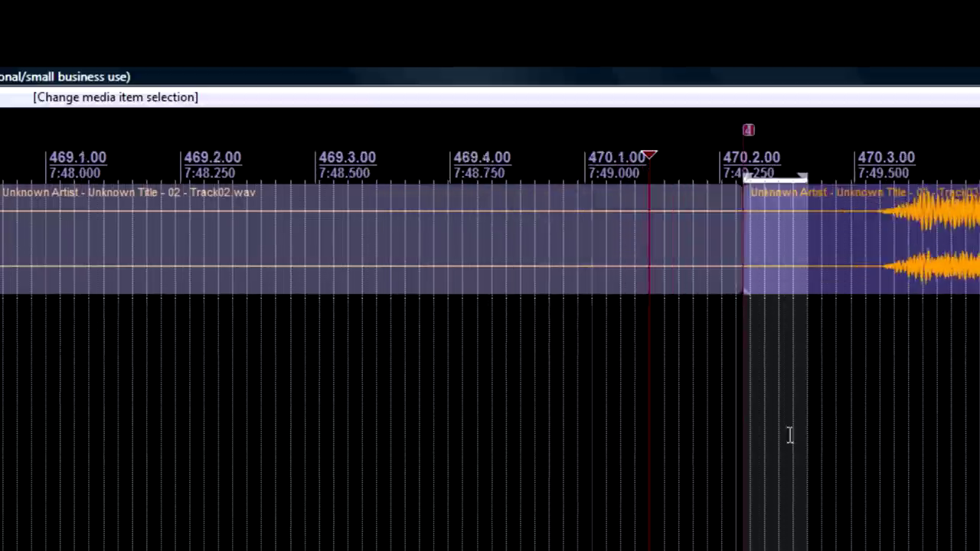
pyautogui.scroll(-3, 790, 435)
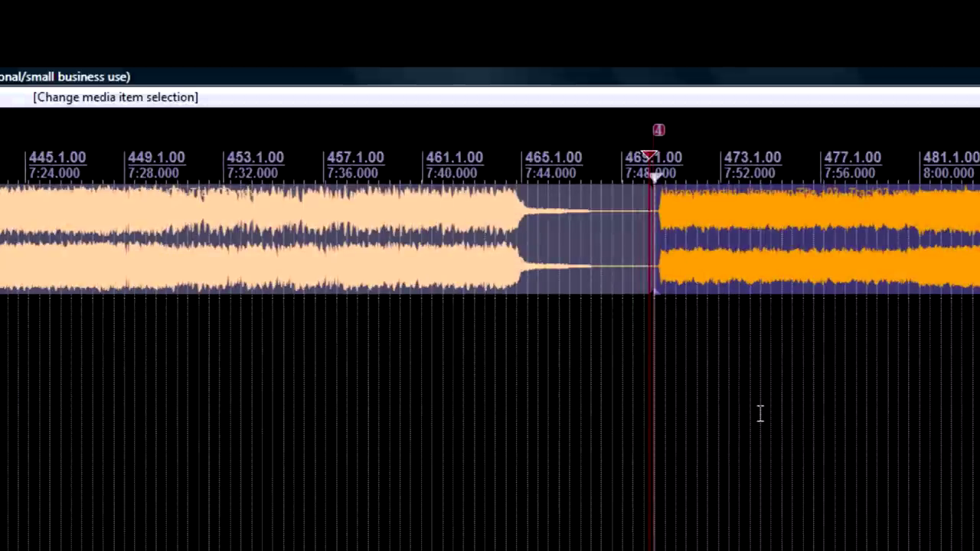
pyautogui.scroll(-2, 758, 413)
pyautogui.scroll(-2, 759, 413)
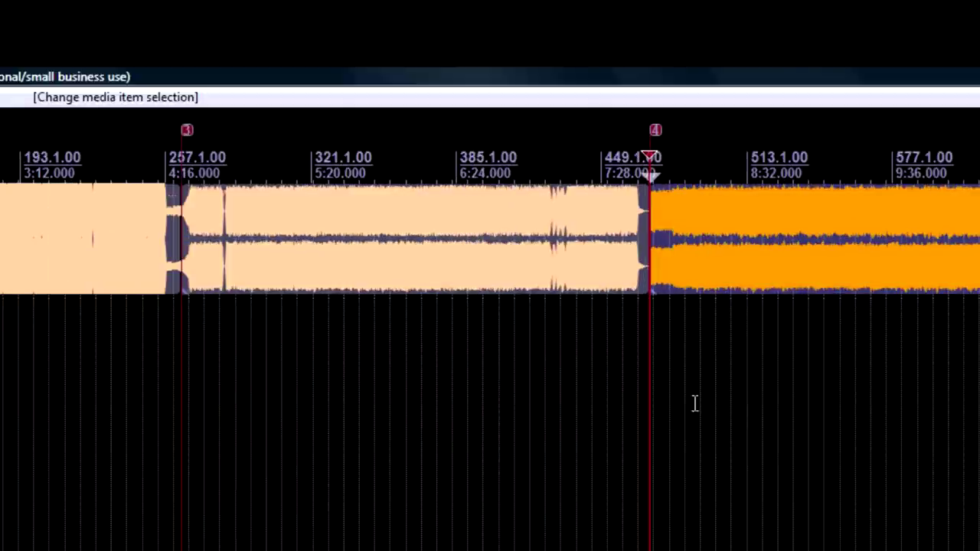
pyautogui.click(368, 366)
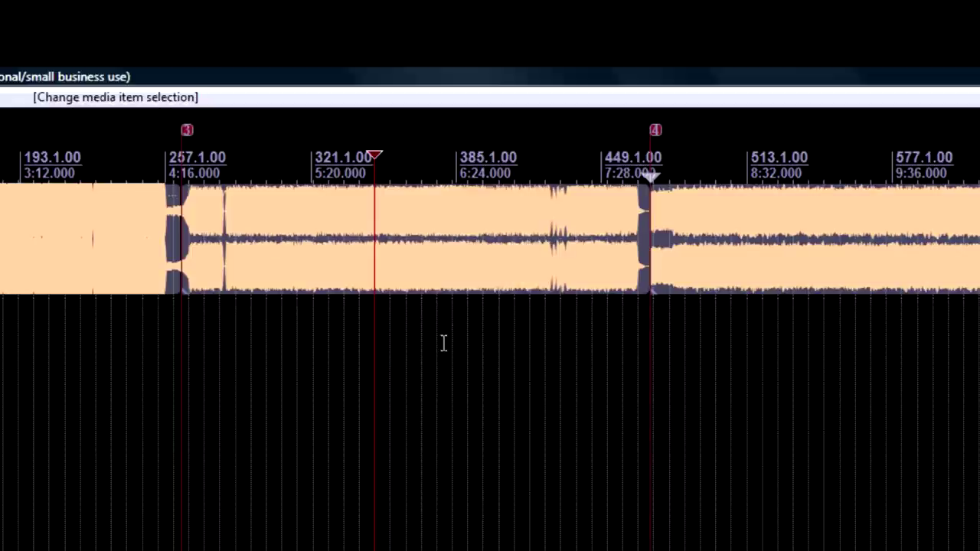
pyautogui.rightClick(403, 216)
pyautogui.click(443, 250)
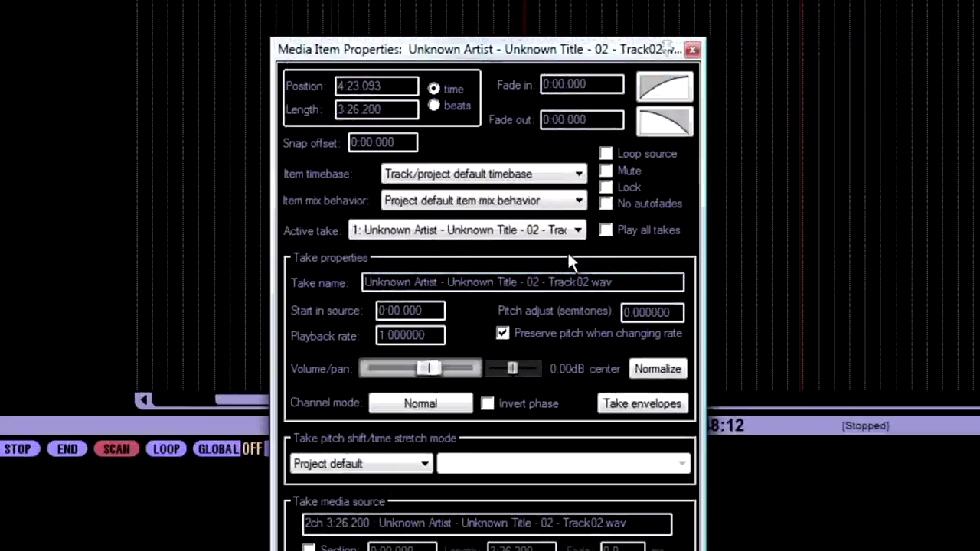
pyautogui.moveTo(431, 365); pyautogui.dragTo(437, 368)
pyautogui.doubleClick(437, 366)
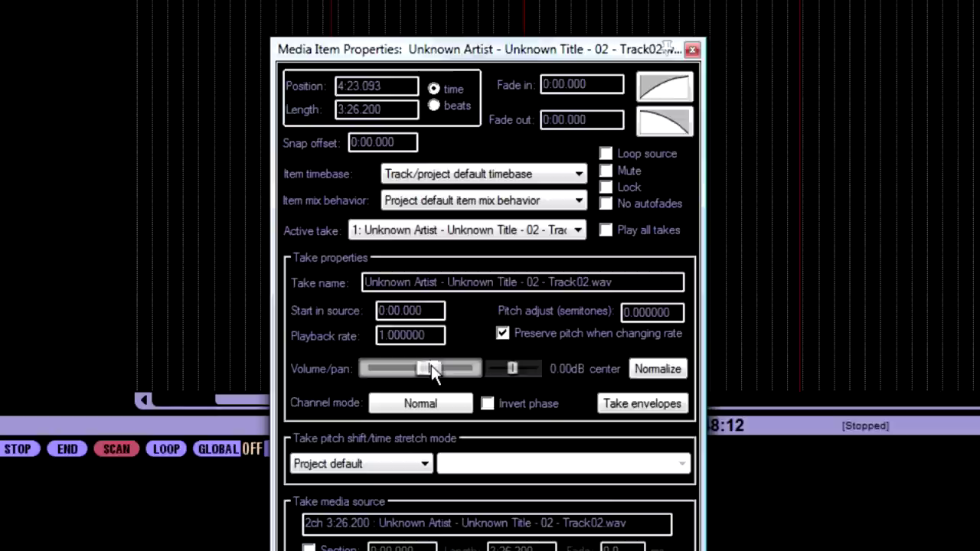
pyautogui.moveTo(432, 365); pyautogui.dragTo(438, 369)
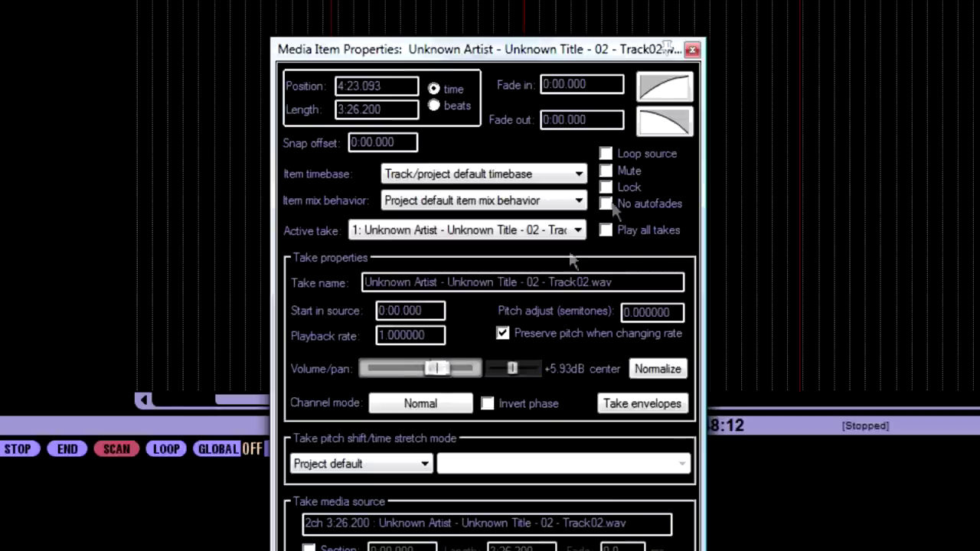
pyautogui.doubleClick(440, 368)
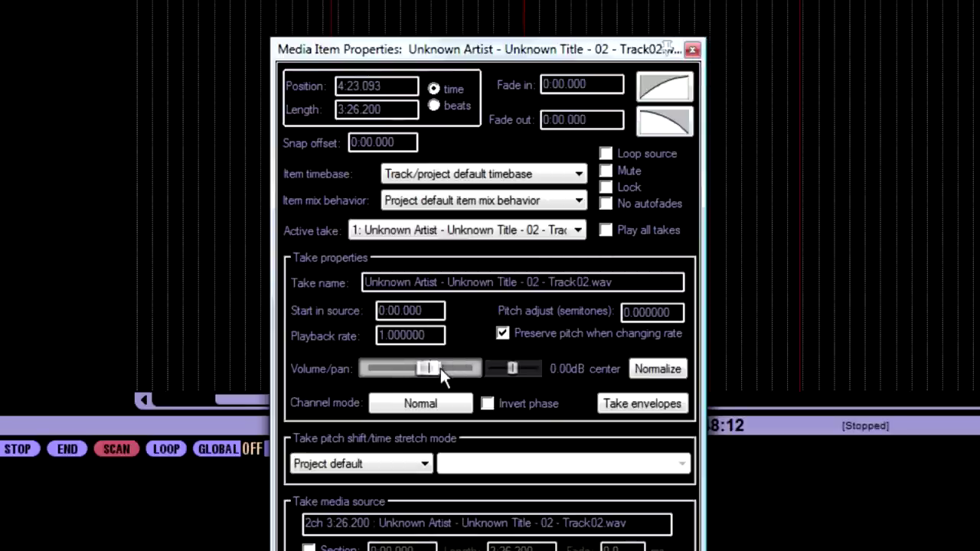
pyautogui.click(692, 49)
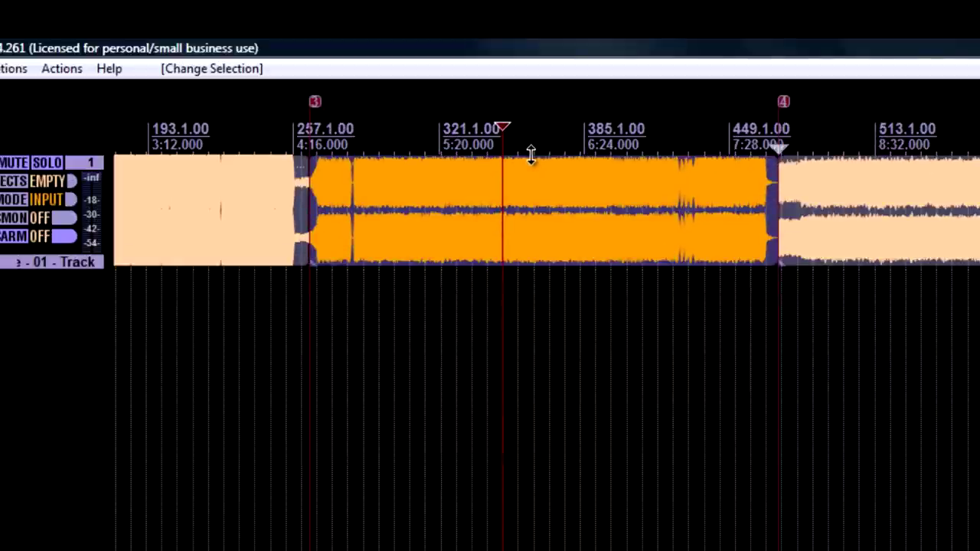
pyautogui.moveTo(531, 154)
pyautogui.mouseDown()
pyautogui.moveTo(533, 189)
pyautogui.moveTo(539, 139)
pyautogui.mouseUp()
pyautogui.moveTo(557, 178); pyautogui.dragTo(565, 138)
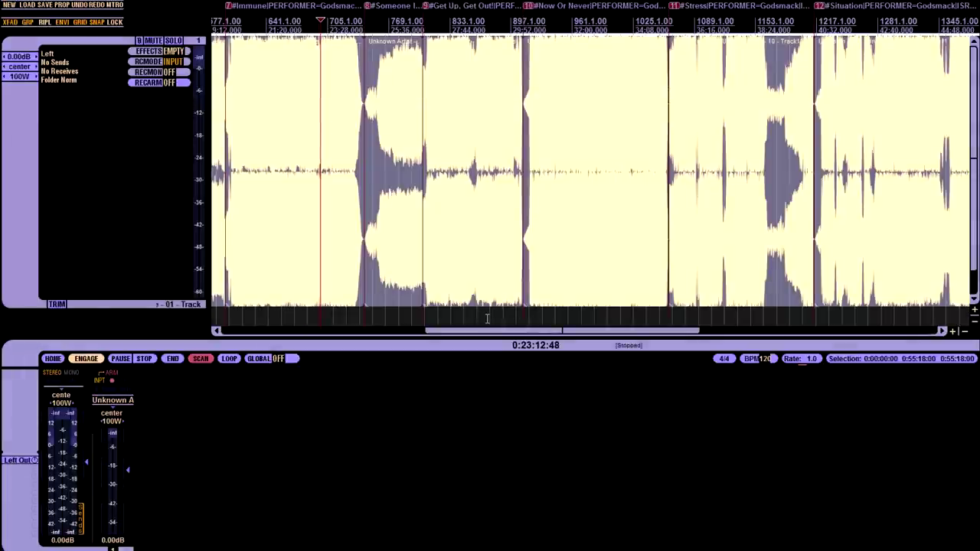
# - Zoom out, scroll to the project start, then jump to the 55:18 album end and zoom in
pyautogui.scroll(-5, 487, 318)
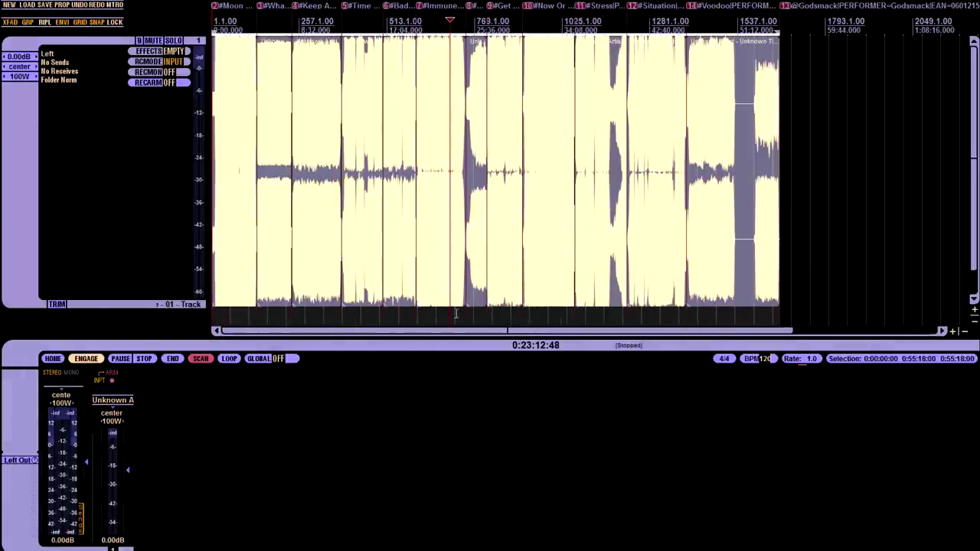
pyautogui.scroll(3, 456, 312)
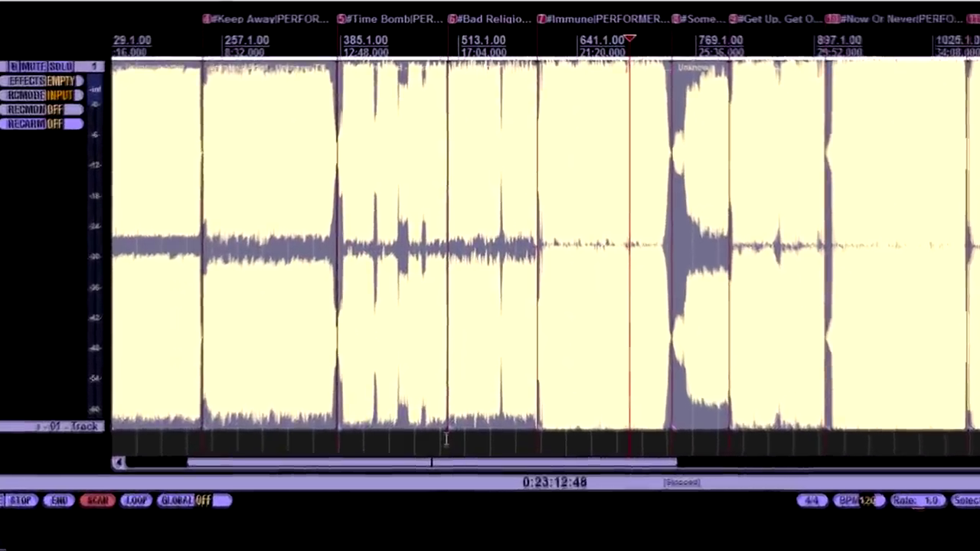
pyautogui.scroll(2, 446, 439)
pyautogui.hscroll(-1, 380, 521)
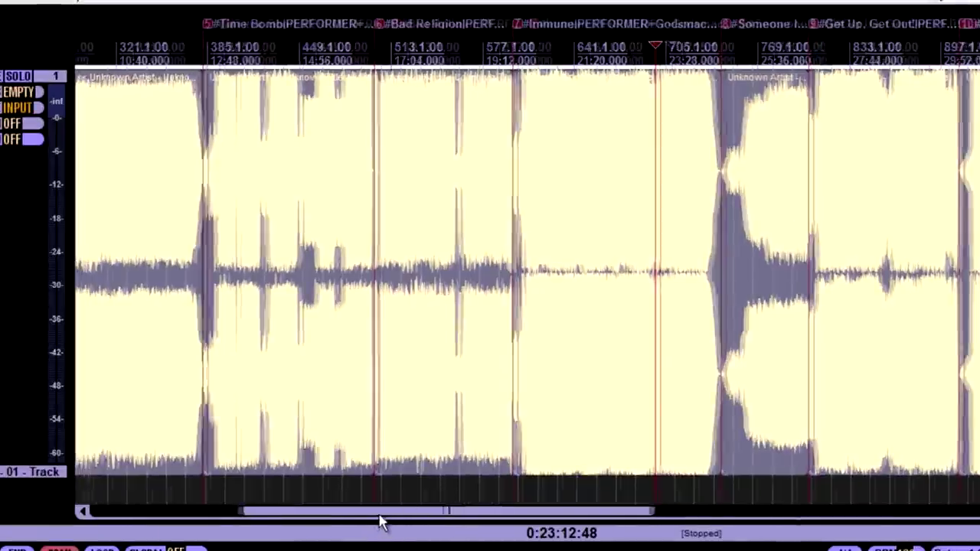
pyautogui.moveTo(380, 521); pyautogui.dragTo(801, 510)
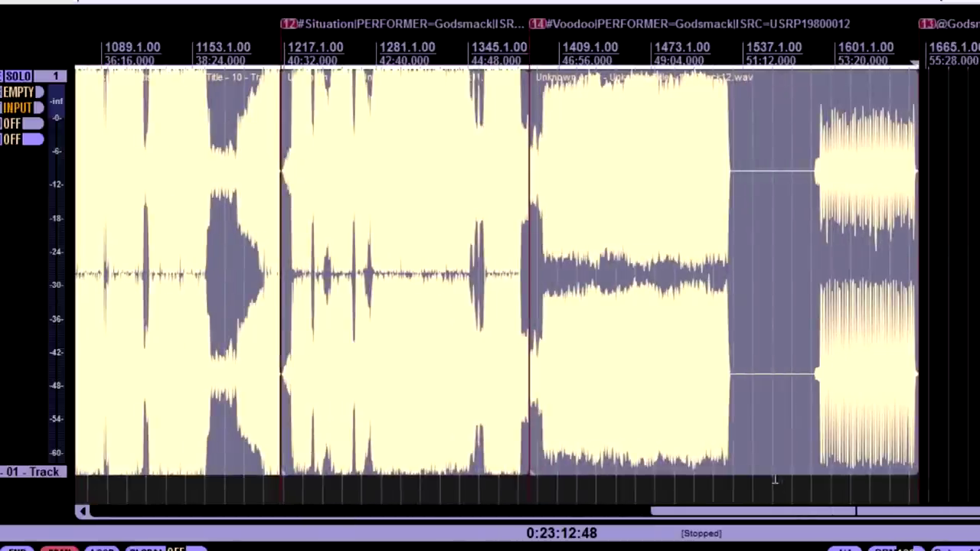
pyautogui.click(923, 490)
pyautogui.scroll(6, 895, 490)
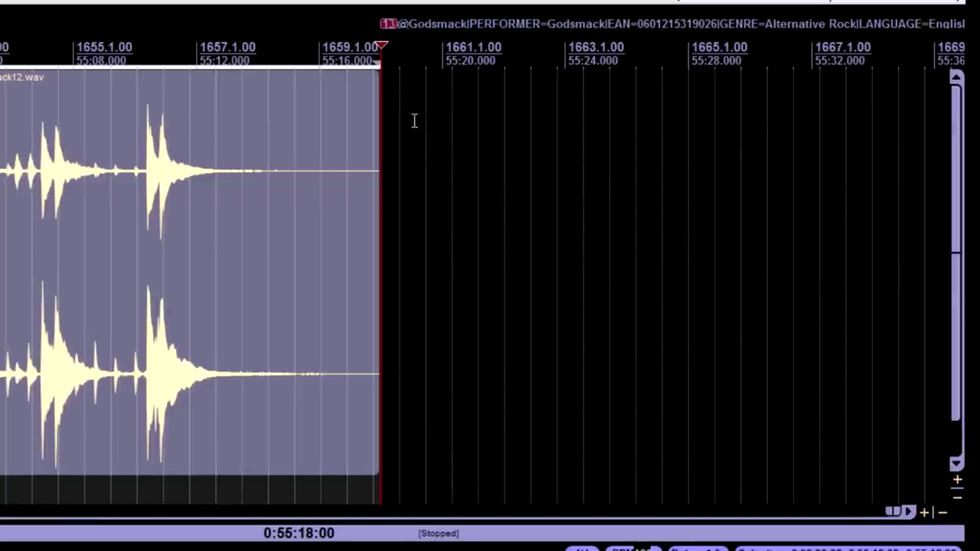
# - Open final marker 13's name and read past its PERFORMER and EAN tags to GENRE
pyautogui.click(413, 120)
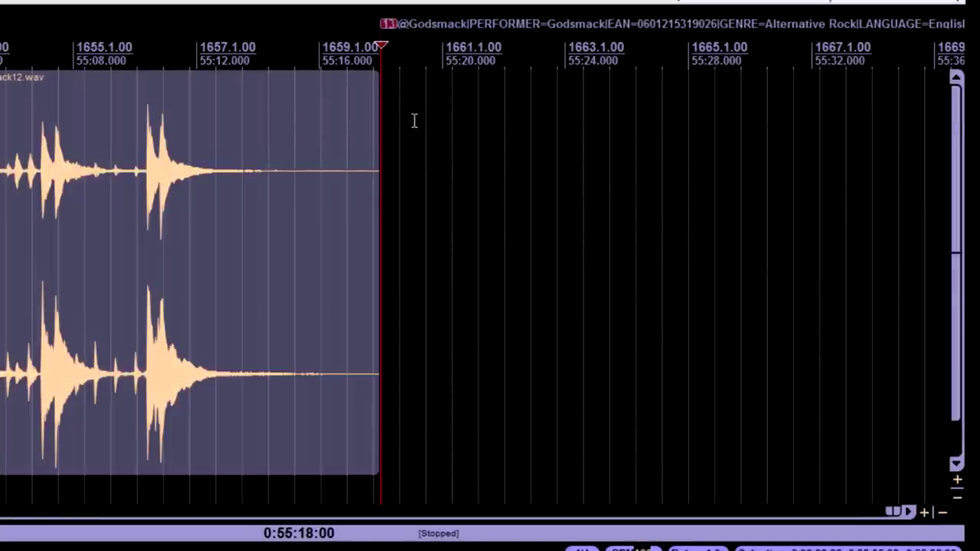
pyautogui.rightClick(387, 29)
pyautogui.click(393, 36)
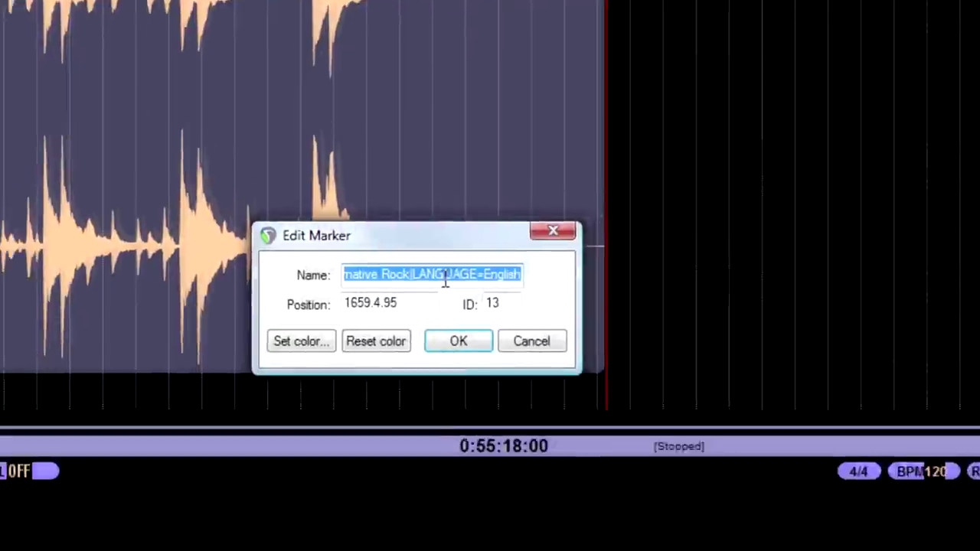
pyautogui.click(250, 397)
pyautogui.press('Home')
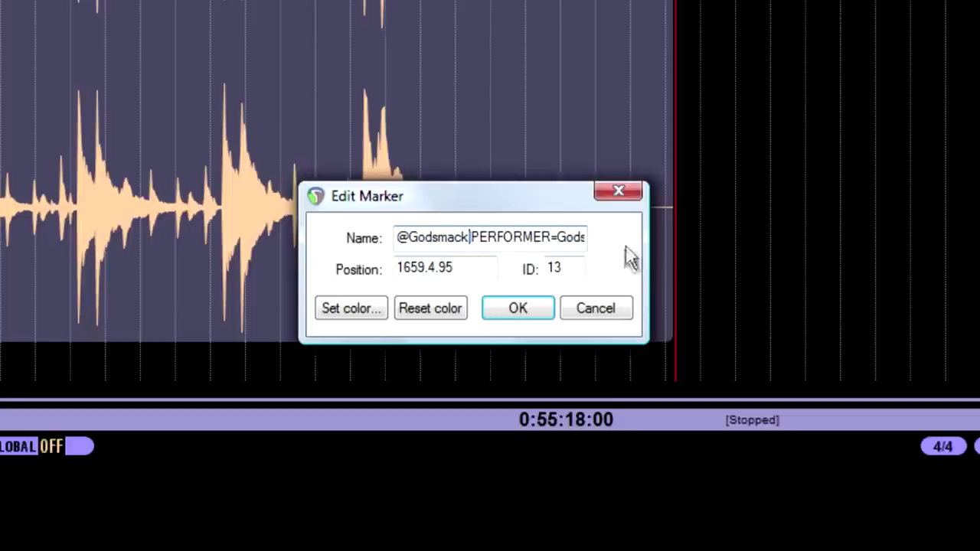
pyautogui.press('Right')
pyautogui.press('Right')
pyautogui.press('Right')
pyautogui.press('Right')
pyautogui.press('Right')
pyautogui.press('Right')
pyautogui.press('Right')
pyautogui.press('Right')
pyautogui.press('Right')
pyautogui.press('Right')
pyautogui.press('Right')
pyautogui.press('Right')
pyautogui.press('Right')
pyautogui.press('Right')
pyautogui.press('Right')
pyautogui.press('Right')
pyautogui.press('Right')
pyautogui.press('Right')
pyautogui.press('Right')
pyautogui.press('Right')
pyautogui.press('Right')
pyautogui.press('Right')
pyautogui.press('Right')
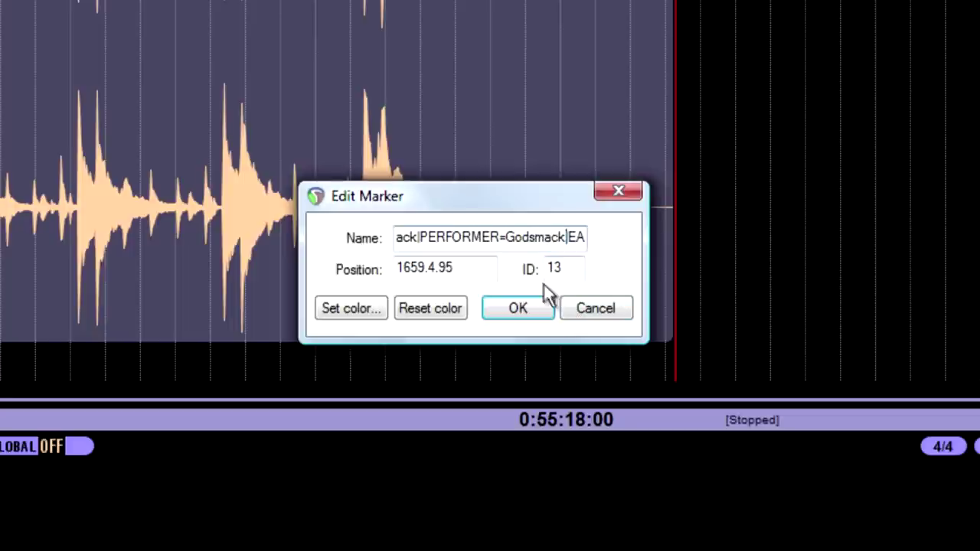
pyautogui.press('Right')
pyautogui.press('Right')
pyautogui.press('Right')
pyautogui.press('Right')
pyautogui.press('Right')
pyautogui.press('Right')
pyautogui.press('Right')
pyautogui.press('Right')
pyautogui.press('Right')
pyautogui.press('Right')
pyautogui.press('Right')
pyautogui.press('Right')
pyautogui.press('Right')
pyautogui.press('Right')
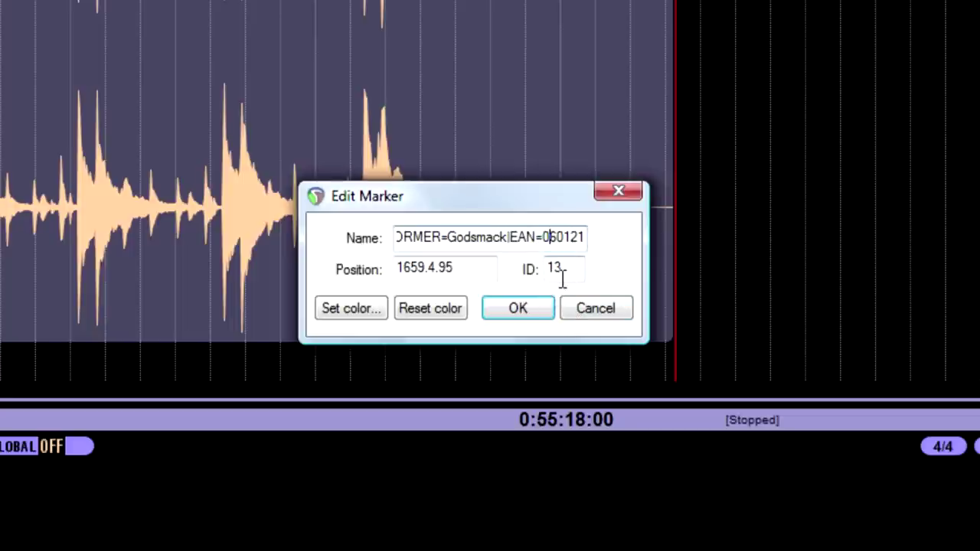
pyautogui.press('Right')
pyautogui.press('Right')
pyautogui.press('Right')
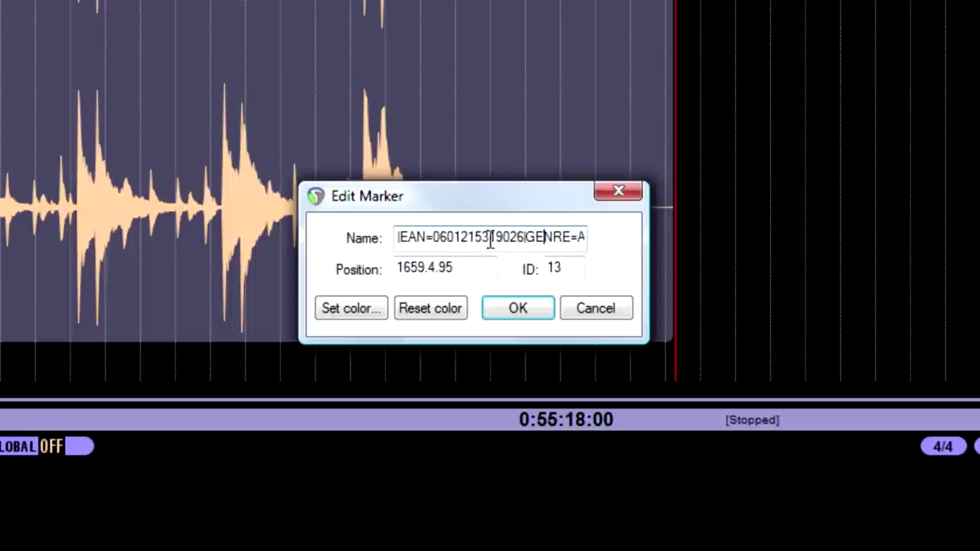
pyautogui.press('Right')
pyautogui.press('Right')
pyautogui.press('Right')
pyautogui.press('Right')
pyautogui.press('Right')
pyautogui.press('Right')
pyautogui.press('Right')
pyautogui.press('Right')
pyautogui.press('Right')
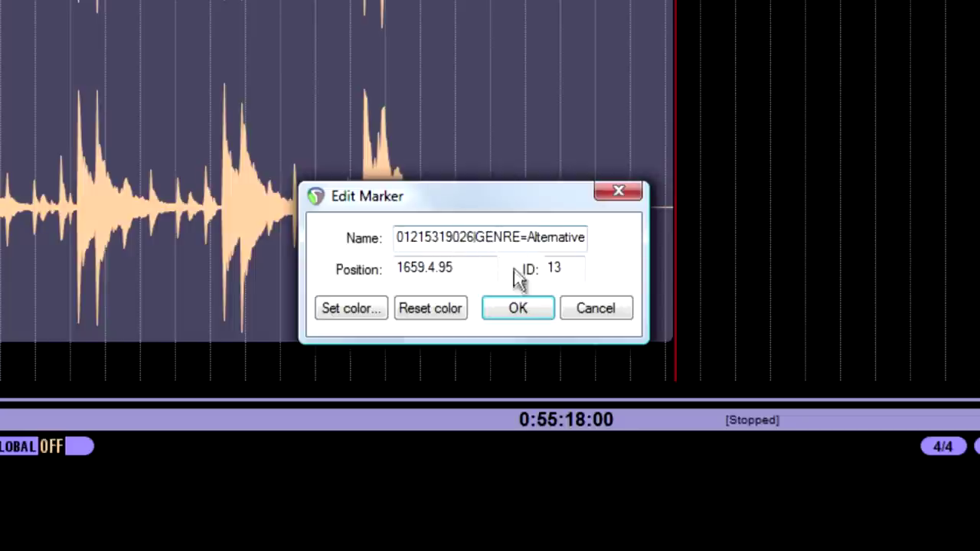
# - Recheck the GENRE entry in the marker text, then cancel the editor unchanged
pyautogui.click(474, 239)
pyautogui.press('Left')
pyautogui.press('Left')
pyautogui.press('Left')
pyautogui.press('Left')
pyautogui.press('Left')
pyautogui.press('Left')
pyautogui.press('Left')
pyautogui.press('Left')
pyautogui.press('Left')
pyautogui.press('Left')
pyautogui.press('Left')
pyautogui.press('Left')
pyautogui.press('Left')
pyautogui.press('Left')
pyautogui.press('Left')
pyautogui.press('Left')
pyautogui.press('Left')
pyautogui.press('Left')
pyautogui.press('Left')
pyautogui.press('Left')
pyautogui.press('Left')
pyautogui.press('Left')
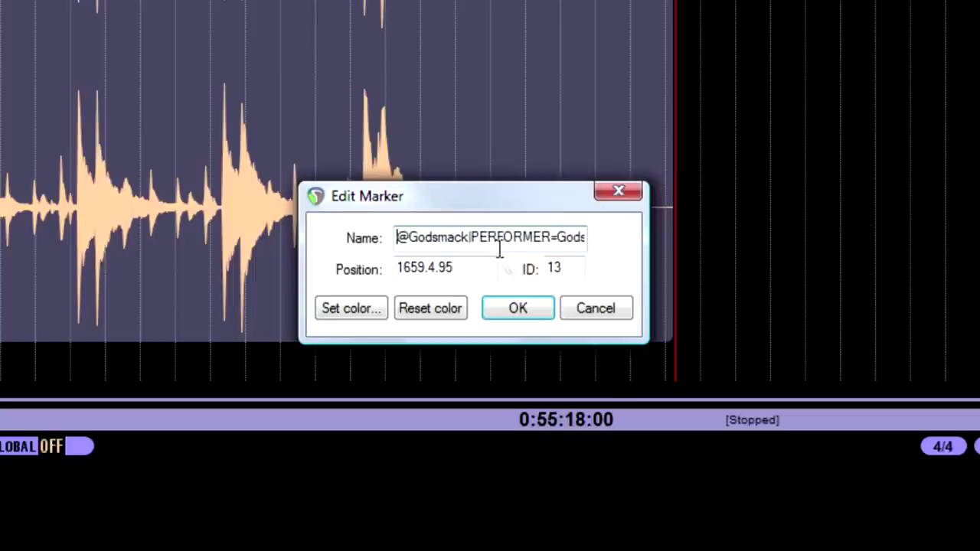
pyautogui.click(475, 239)
pyautogui.press('Right')
pyautogui.press('Right')
pyautogui.press('Right')
pyautogui.press('Right')
pyautogui.press('Right')
pyautogui.press('Right')
pyautogui.press('Right')
pyautogui.press('Right')
pyautogui.press('Right')
pyautogui.press('Right')
pyautogui.press('Right')
pyautogui.press('Right')
pyautogui.press('Right')
pyautogui.press('Right')
pyautogui.press('Right')
pyautogui.press('Right')
pyautogui.press('Right')
pyautogui.press('Right')
pyautogui.press('Right')
pyautogui.press('Right')
pyautogui.press('Right')
pyautogui.press('Right')
pyautogui.press('Right')
pyautogui.press('Right')
pyautogui.press('Right')
pyautogui.press('Right')
pyautogui.press('Right')
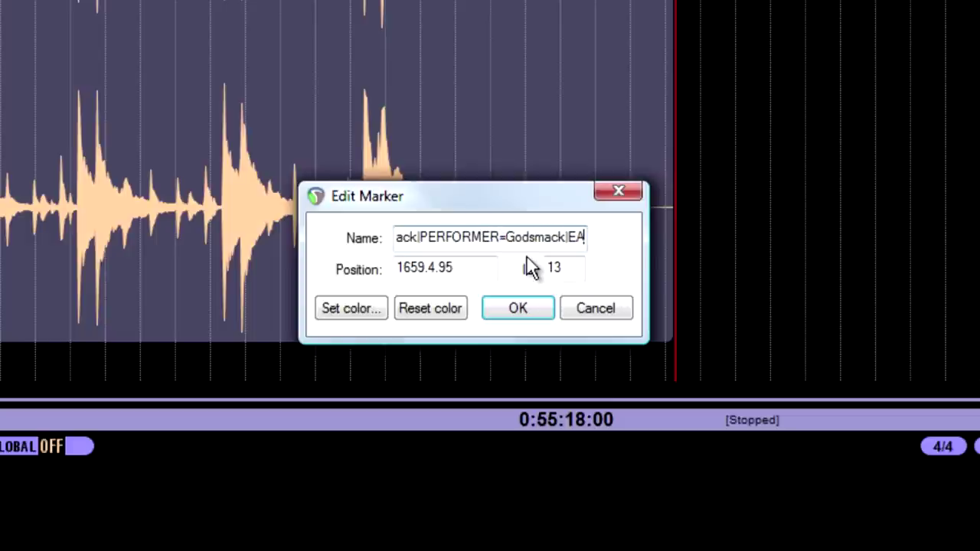
pyautogui.press('Right')
pyautogui.press('Right')
pyautogui.press('Right')
pyautogui.press('Right')
pyautogui.press('Right')
pyautogui.press('Right')
pyautogui.press('Right')
pyautogui.press('Right')
pyautogui.press('Right')
pyautogui.press('Right')
pyautogui.press('Right')
pyautogui.press('Right')
pyautogui.press('Right')
pyautogui.press('Right')
pyautogui.press('Right')
pyautogui.press('Right')
pyautogui.press('Right')
pyautogui.press('Right')
pyautogui.press('Right')
pyautogui.press('Right')
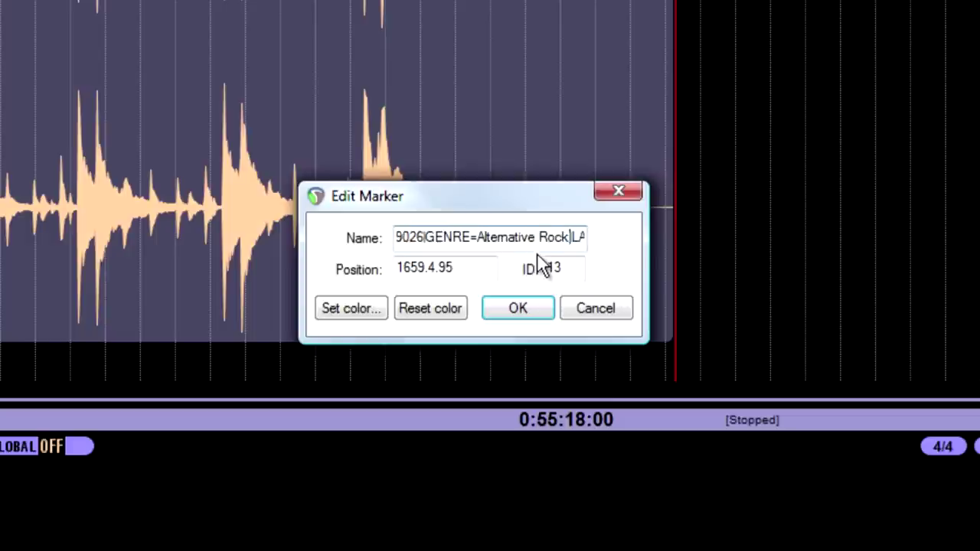
pyautogui.press('Left')
pyautogui.press('Left')
pyautogui.press('Left')
pyautogui.press('Left')
pyautogui.press('Left')
pyautogui.press('Left')
pyautogui.press('Left')
pyautogui.press('Left')
pyautogui.press('Left')
pyautogui.press('Left')
pyautogui.press('Left')
pyautogui.press('Left')
pyautogui.press('Left')
pyautogui.press('Left')
pyautogui.press('Left')
pyautogui.press('Left')
pyautogui.press('Left')
pyautogui.press('Left')
pyautogui.press('Left')
pyautogui.press('Left')
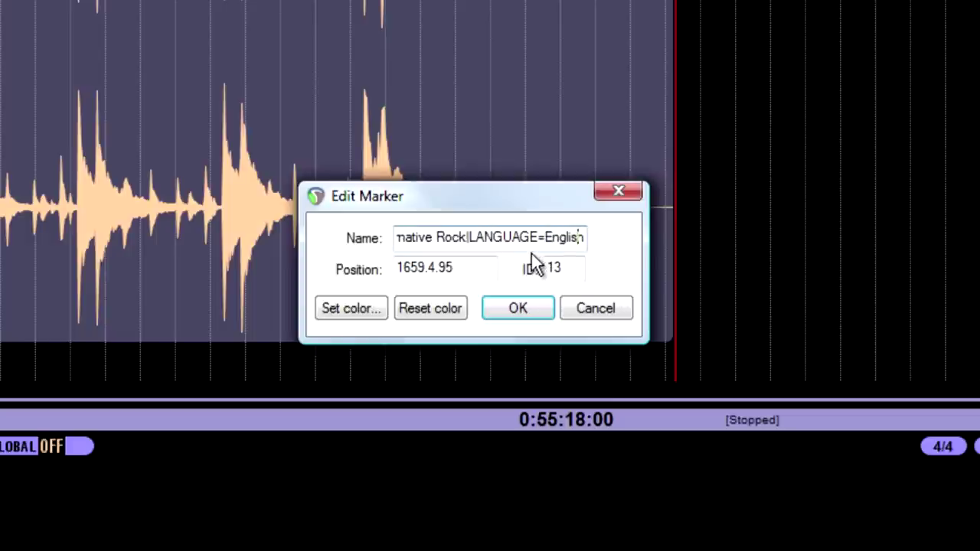
pyautogui.press('Left')
pyautogui.press('Left')
pyautogui.press('Left')
pyautogui.press('Left')
pyautogui.press('Left')
pyautogui.press('Left')
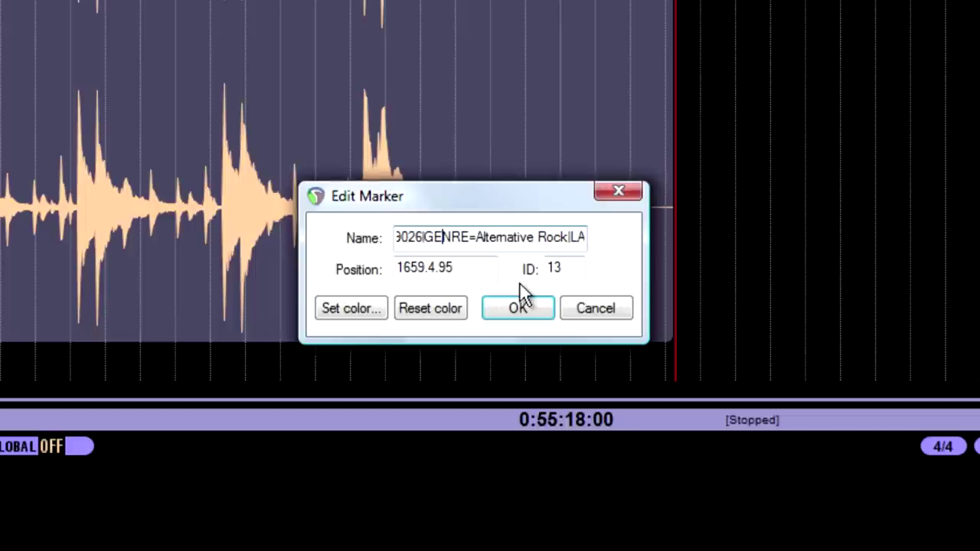
pyautogui.press('Right')
pyautogui.press('Right')
pyautogui.press('Right')
pyautogui.press('Right')
pyautogui.press('Right')
pyautogui.press('Right')
pyautogui.press('Right')
pyautogui.press('Right')
pyautogui.press('Right')
pyautogui.press('Right')
pyautogui.press('Right')
pyautogui.press('Right')
pyautogui.press('Right')
pyautogui.press('Right')
pyautogui.press('Right')
pyautogui.press('Right')
pyautogui.press('Right')
pyautogui.press('Right')
pyautogui.press('Right')
pyautogui.press('Right')
pyautogui.press('Right')
pyautogui.press('Right')
pyautogui.press('Right')
pyautogui.press('Right')
pyautogui.press('Right')
pyautogui.press('Right')
pyautogui.press('Right')
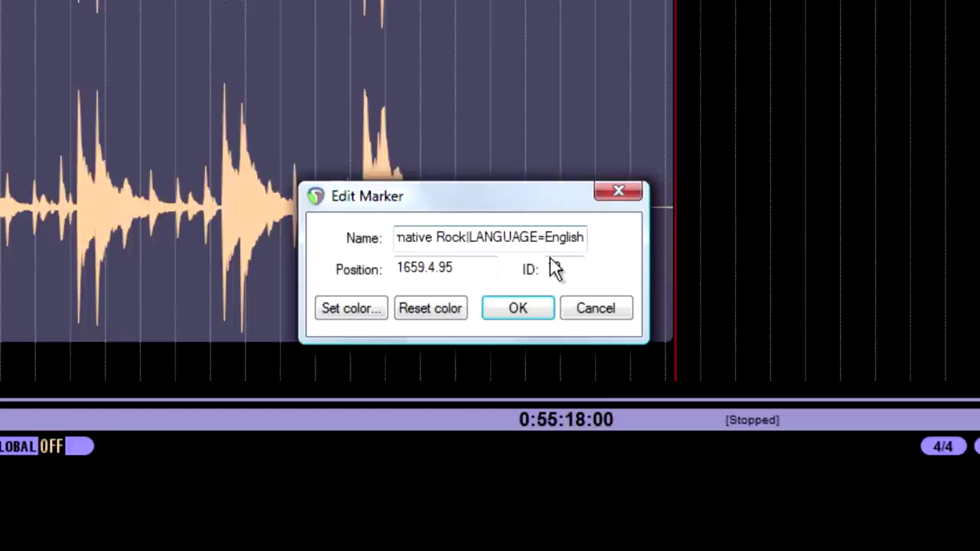
pyautogui.click(610, 309)
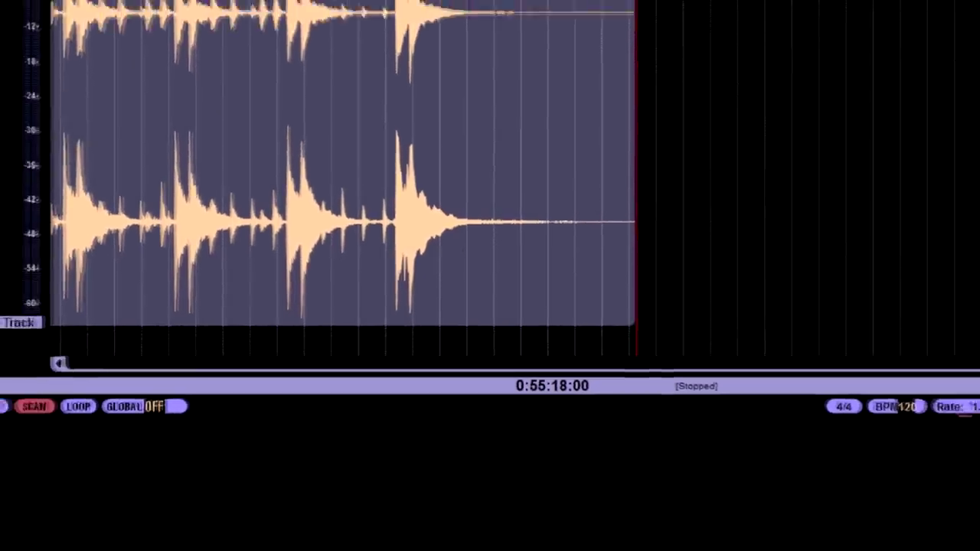
# - Browse the File and View menus, then zoom in on the album end
pyautogui.hotkey('alt', 'f')
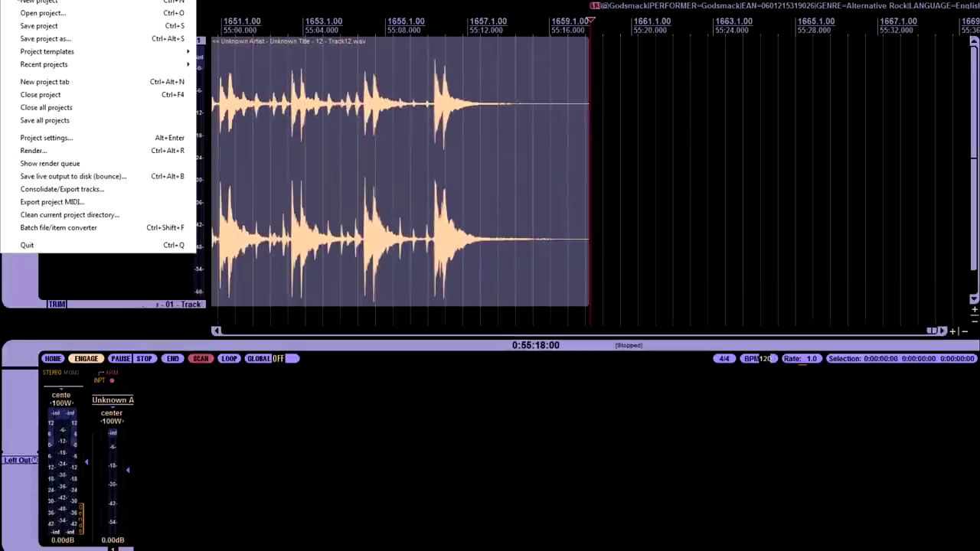
pyautogui.press('Right')
pyautogui.press('Right')
pyautogui.press('Escape')
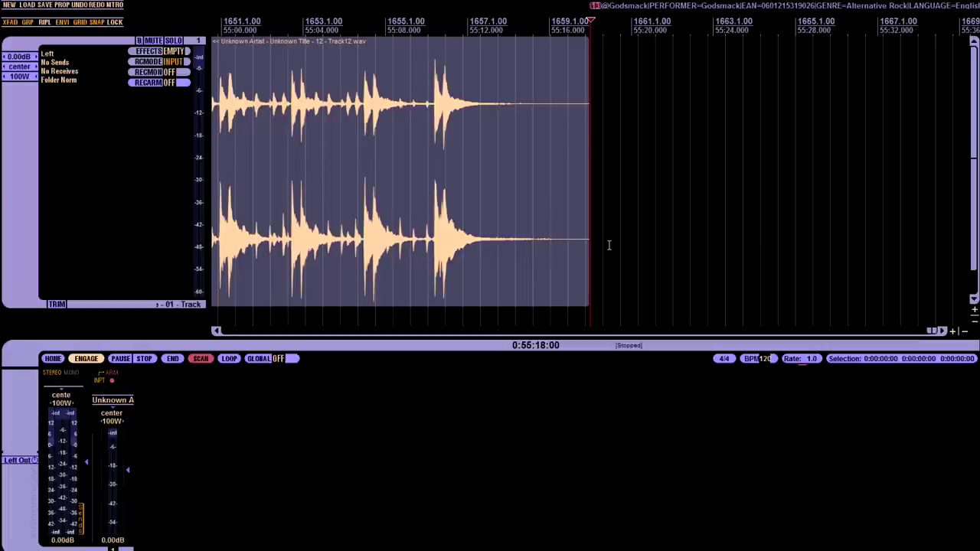
pyautogui.scroll(10, 595, 311)
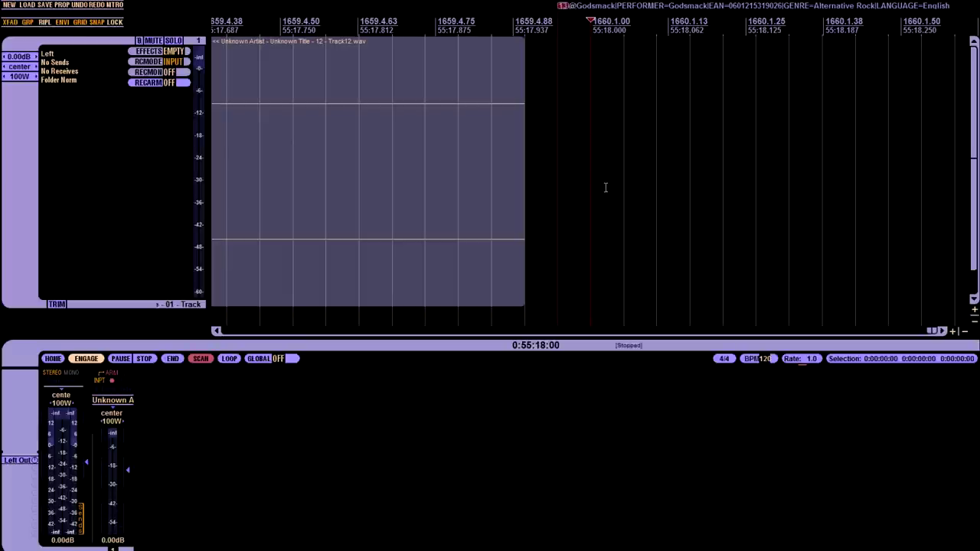
# - Add VST iZotope Ozone 5 to the track's FX chain and take it out of bypass
pyautogui.press('f')
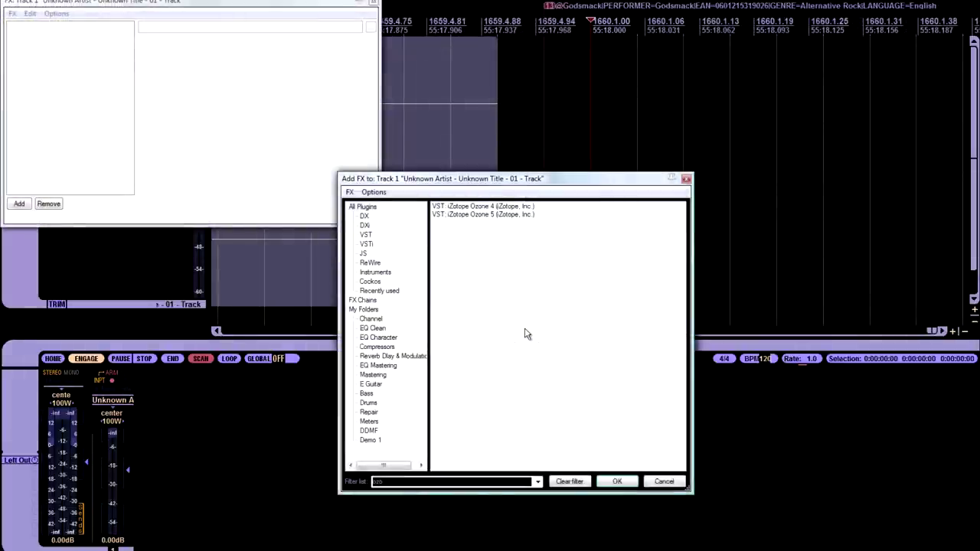
pyautogui.click(494, 216)
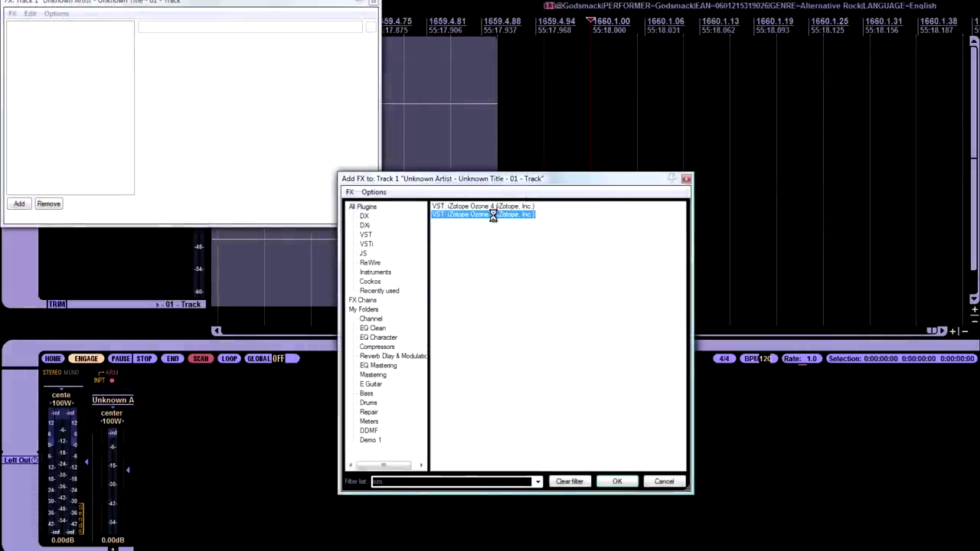
pyautogui.click(233, 75)
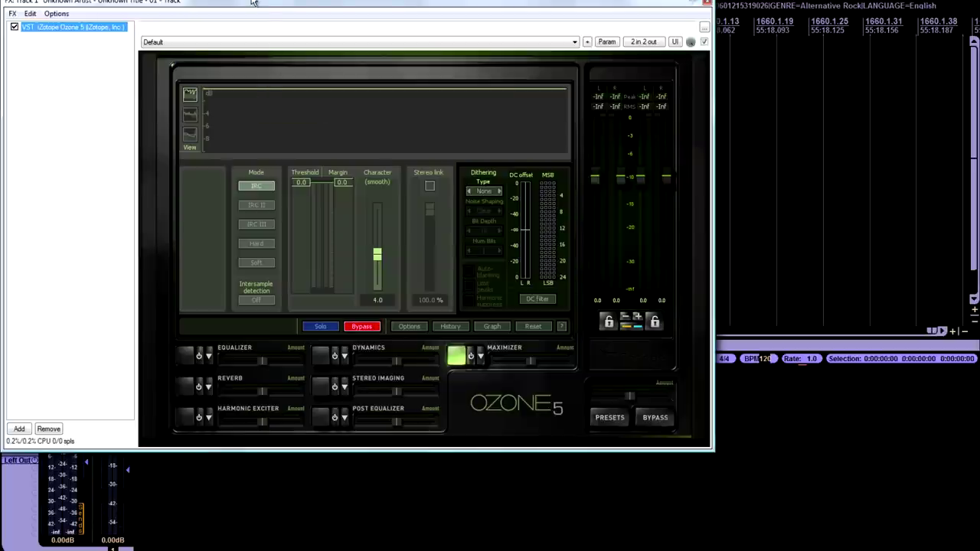
pyautogui.moveTo(254, 3); pyautogui.dragTo(444, 71)
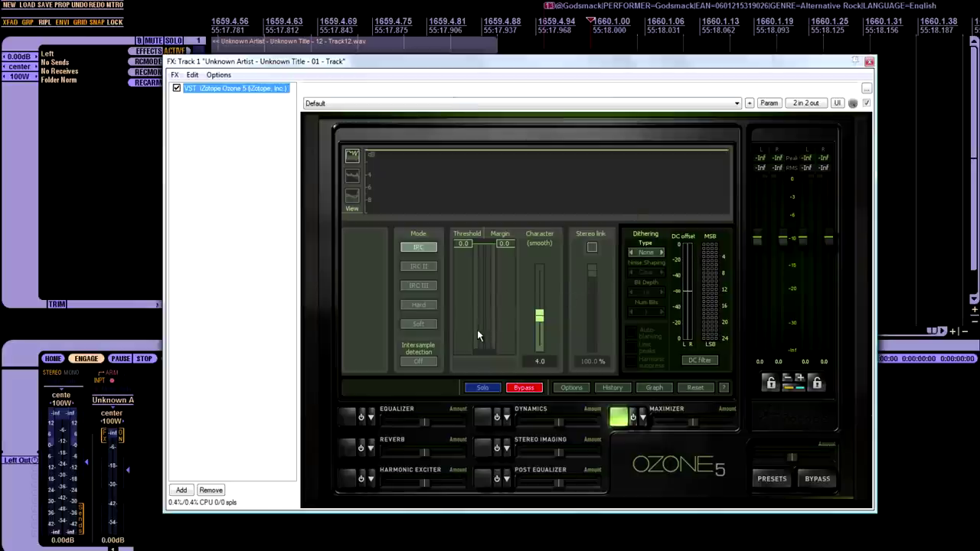
pyautogui.click(524, 387)
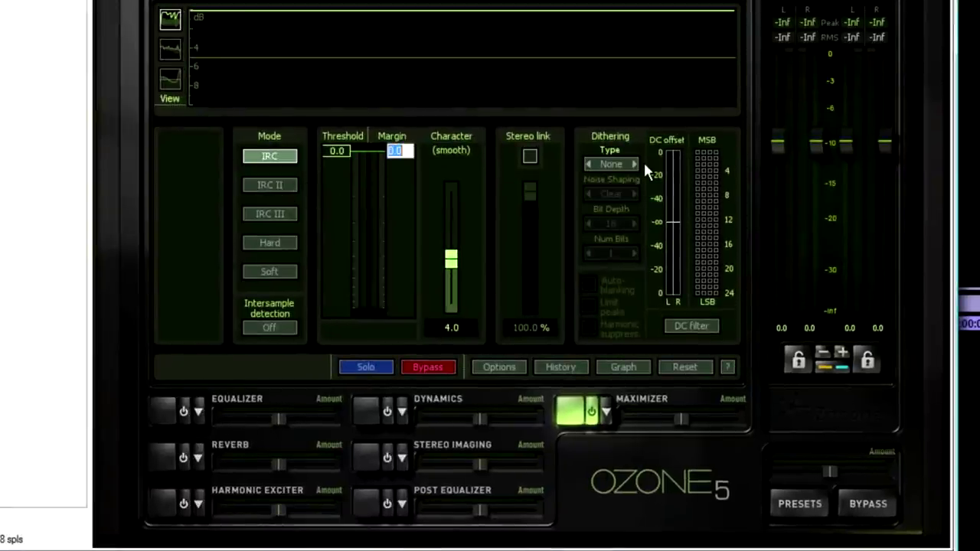
# - Set margin -0.2 and MBIT+ dither with Medium noise shaping, leaving auto-blanking and peak limiting off
pyautogui.write('-0.2')
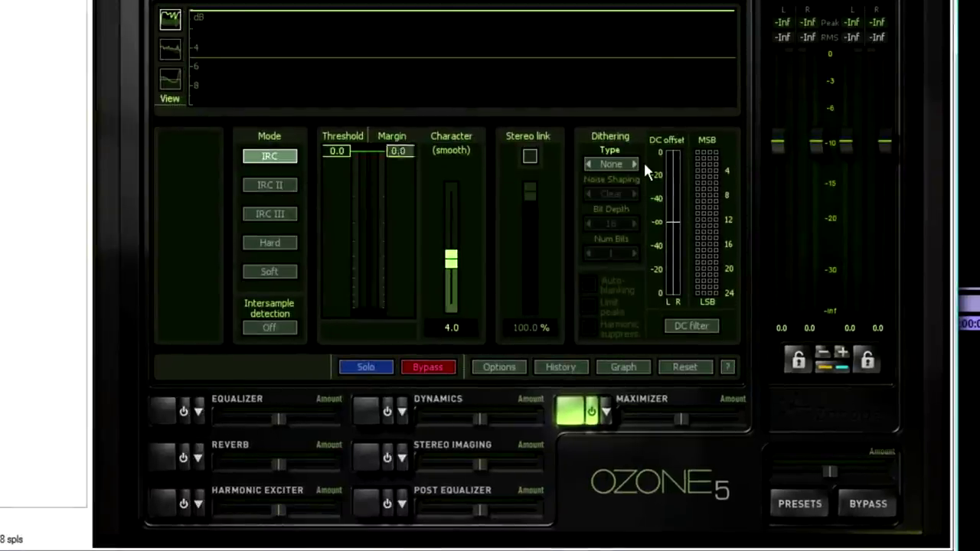
pyautogui.press('Return')
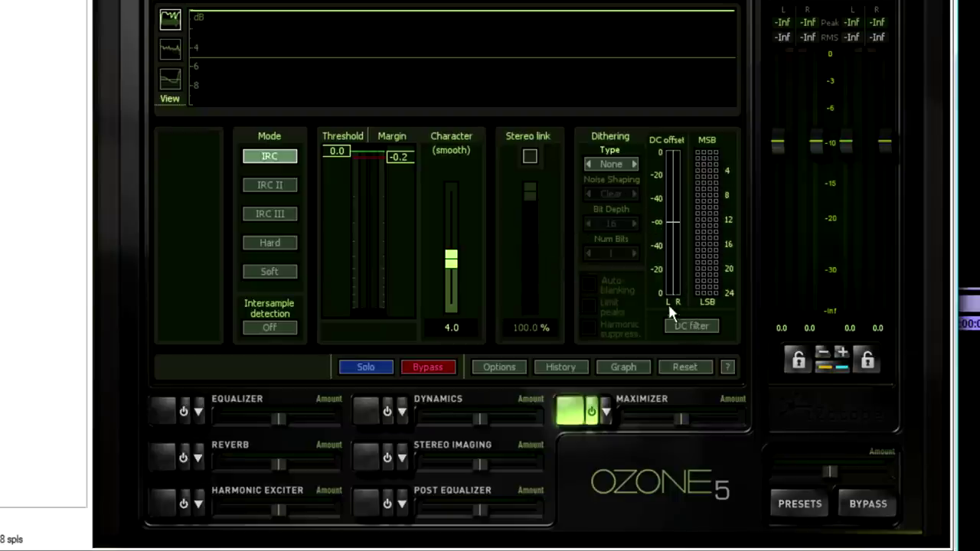
pyautogui.click(635, 164)
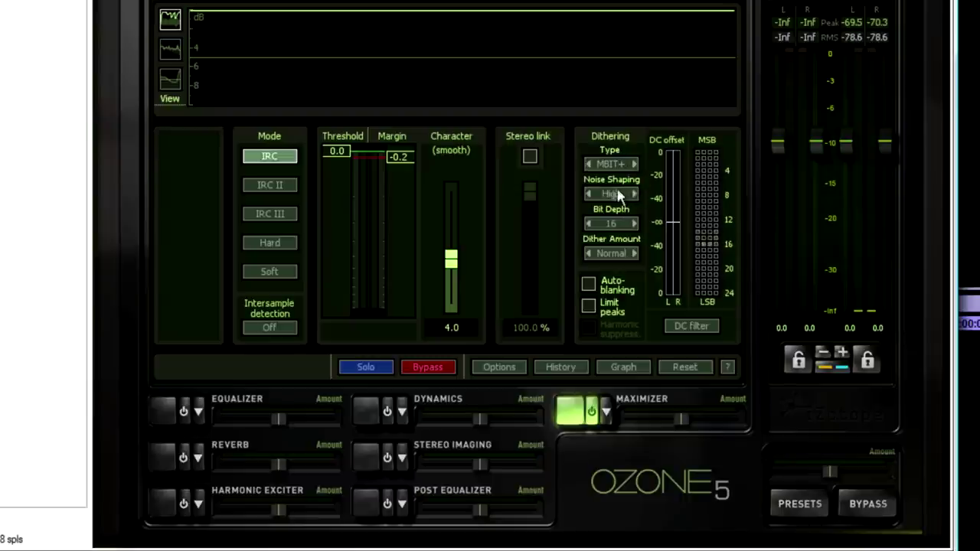
pyautogui.click(586, 195)
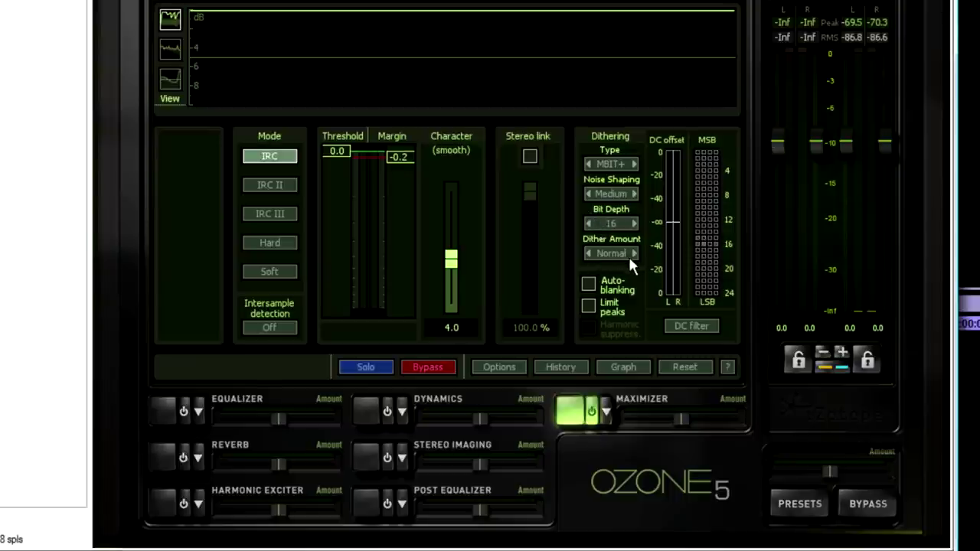
pyautogui.click(588, 284)
pyautogui.click(588, 304)
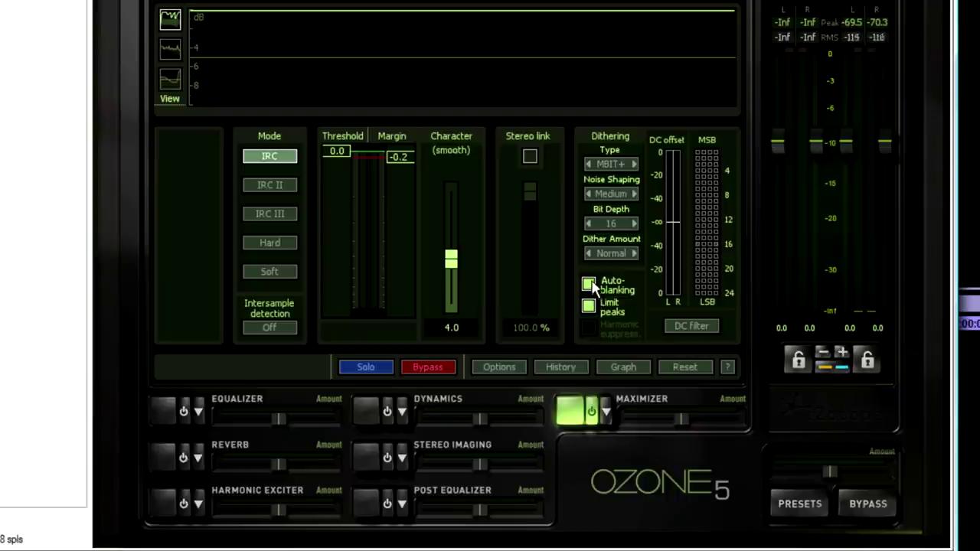
pyautogui.click(588, 284)
pyautogui.click(589, 303)
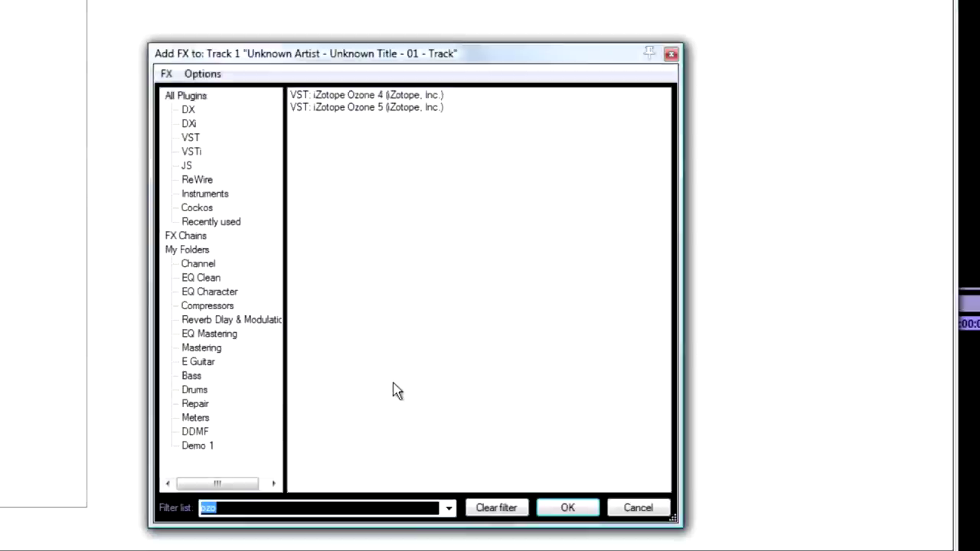
# - Add JS dither_psycho via a 'psycho' search, review it, remove it and close the FX window
pyautogui.write('psycho')
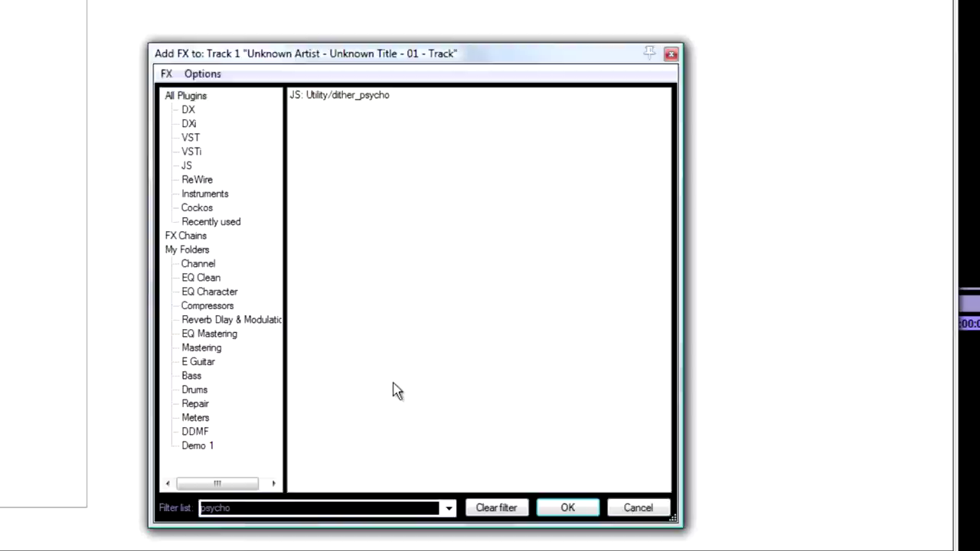
pyautogui.doubleClick(331, 96)
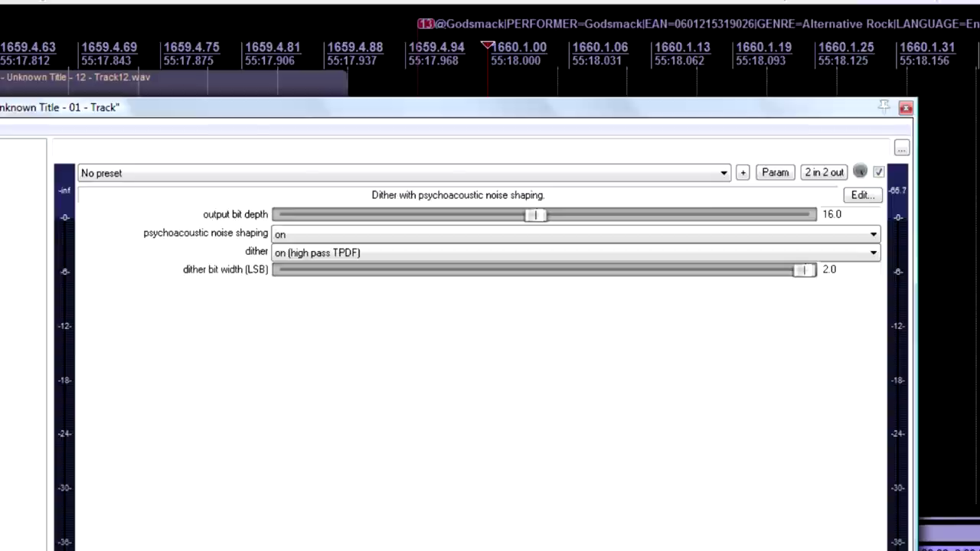
pyautogui.click(5, 219)
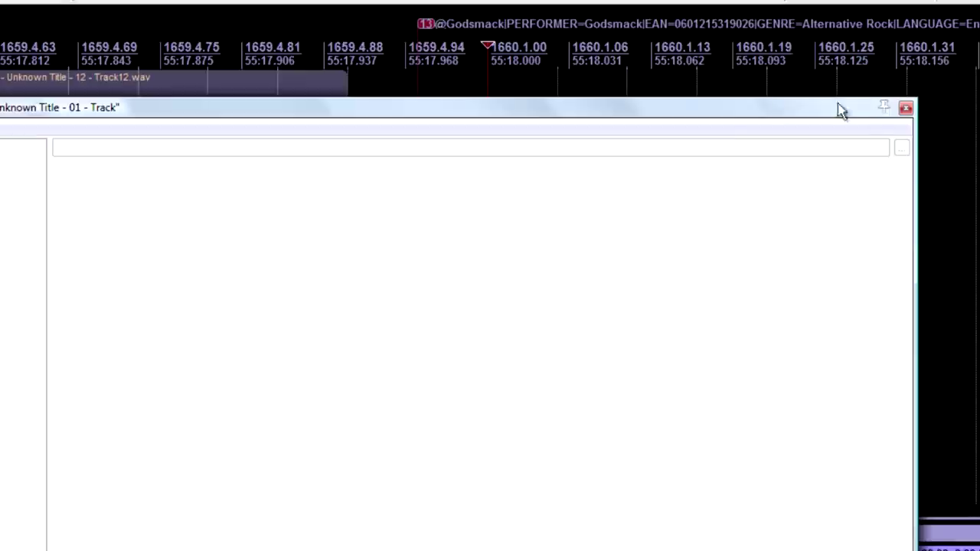
pyautogui.click(905, 107)
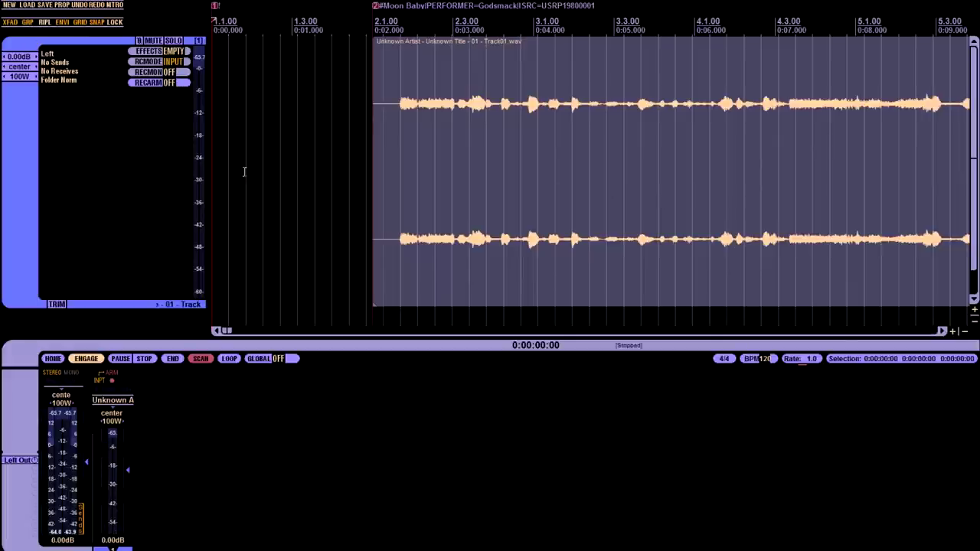
# - Turn off grid snapping and put the edit cursor at the last clip's end near the end marker
pyautogui.scroll(-3, 244, 172)
pyautogui.scroll(-10, 424, 256)
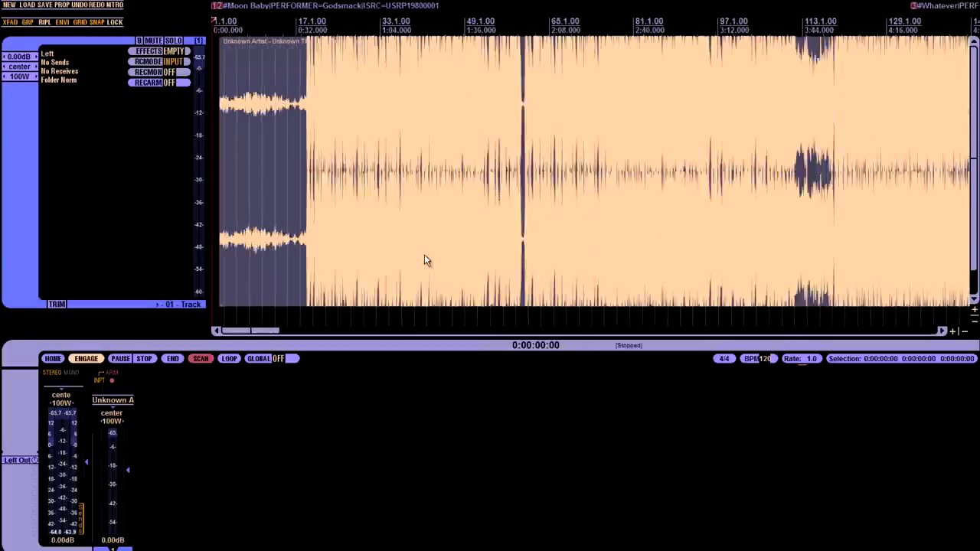
pyautogui.scroll(-3, 606, 274)
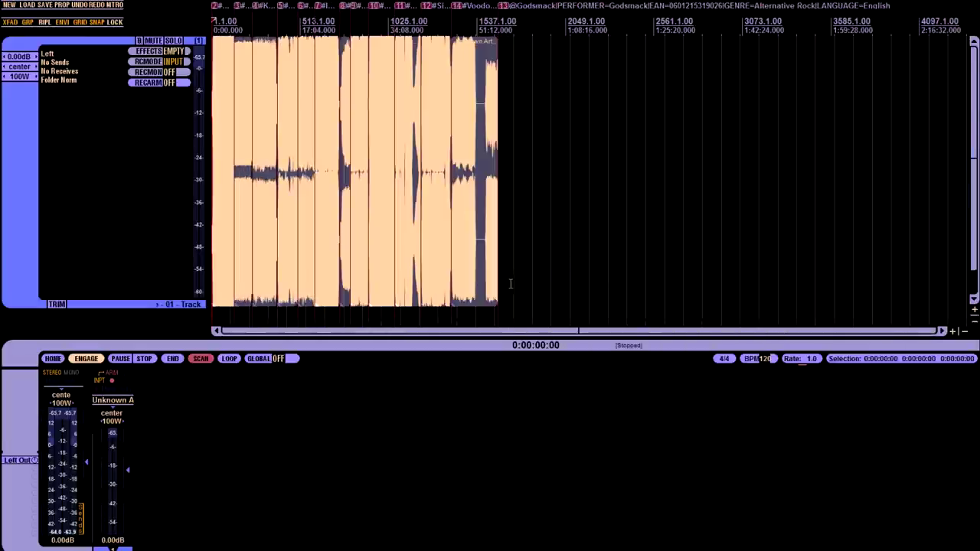
pyautogui.scroll(4, 503, 287)
pyautogui.scroll(2, 459, 303)
pyautogui.click(425, 309)
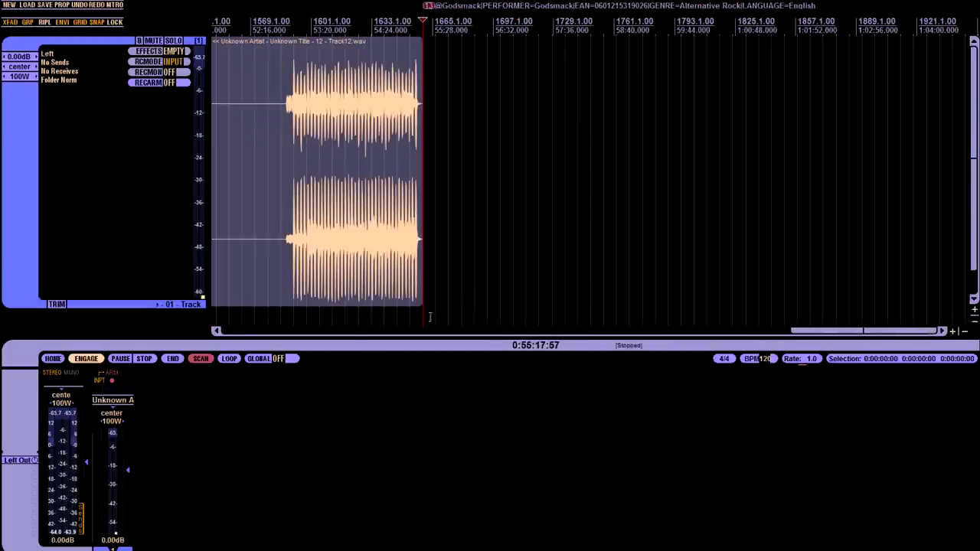
pyautogui.scroll(4, 432, 310)
pyautogui.scroll(6, 552, 295)
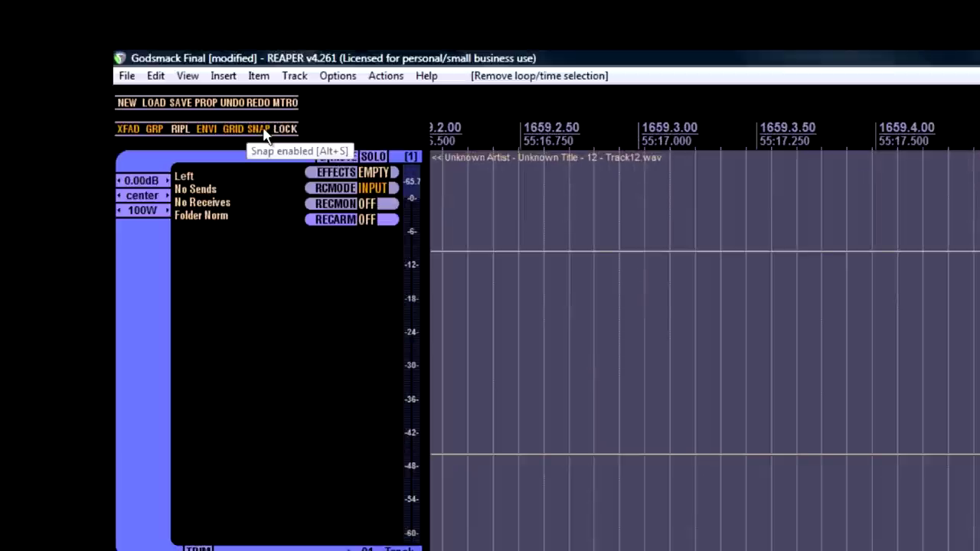
pyautogui.click(258, 129)
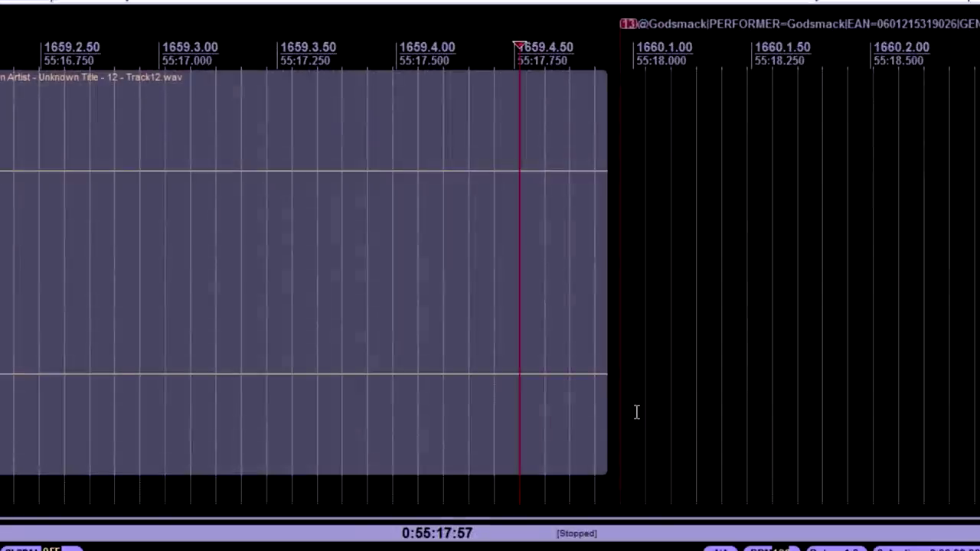
pyautogui.click(633, 412)
# - Set the edit cursor exactly at 55:18.000 on the 1660.1.00 grid line
pyautogui.scroll(3, 633, 412)
pyautogui.scroll(2, 540, 411)
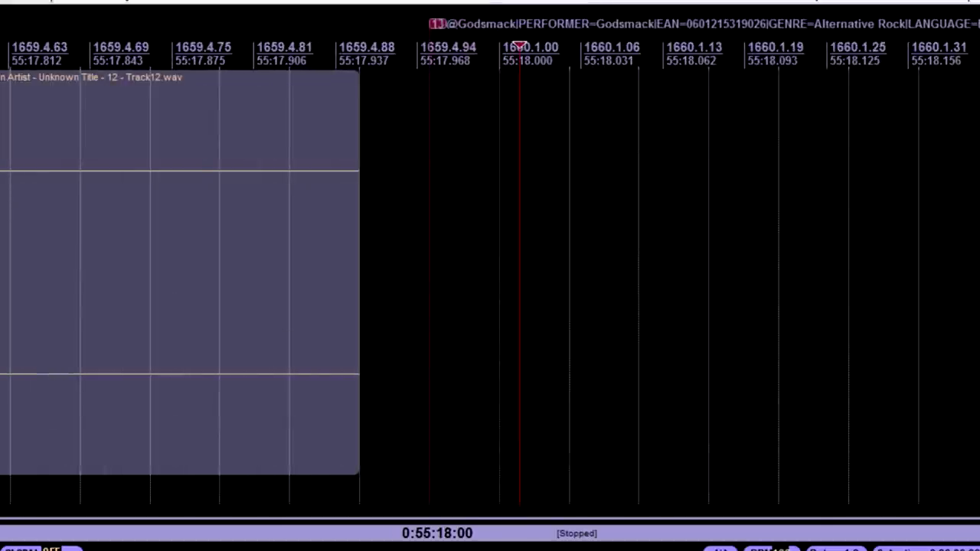
pyautogui.scroll(4, 620, 441)
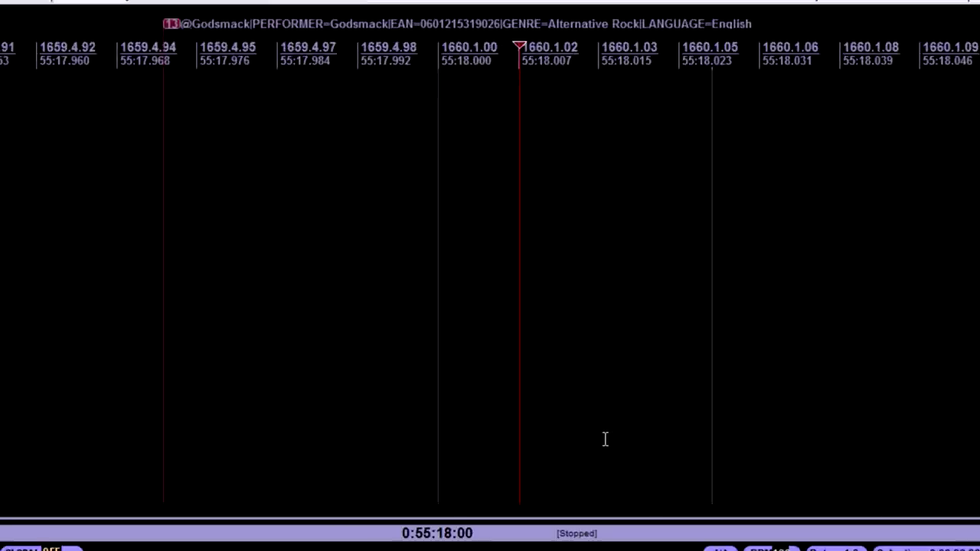
pyautogui.scroll(-3, 604, 439)
pyautogui.click(484, 219)
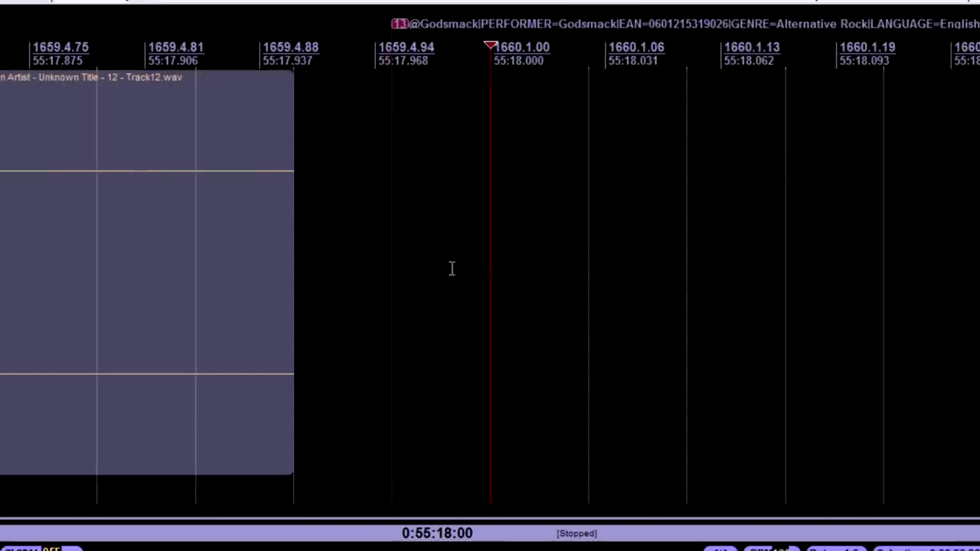
pyautogui.click(398, 321)
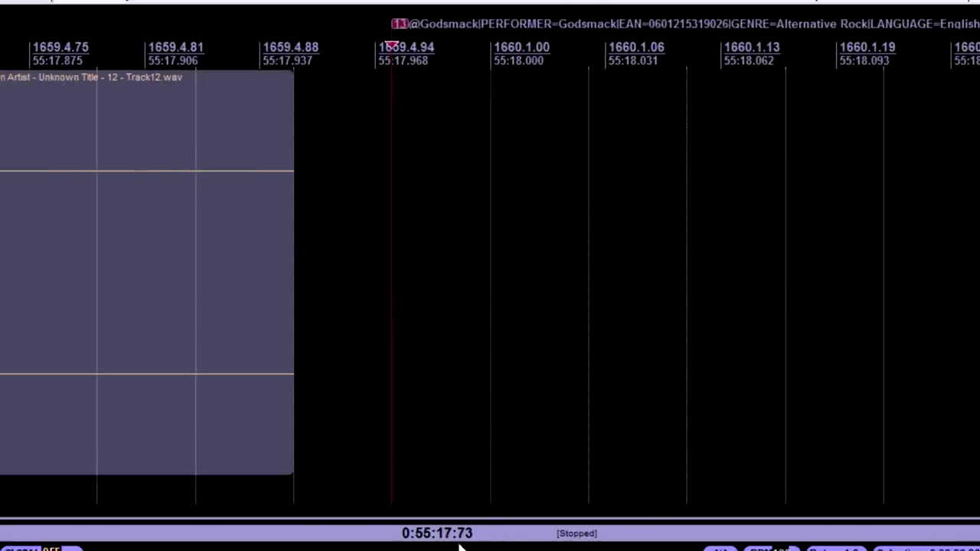
pyautogui.click(493, 435)
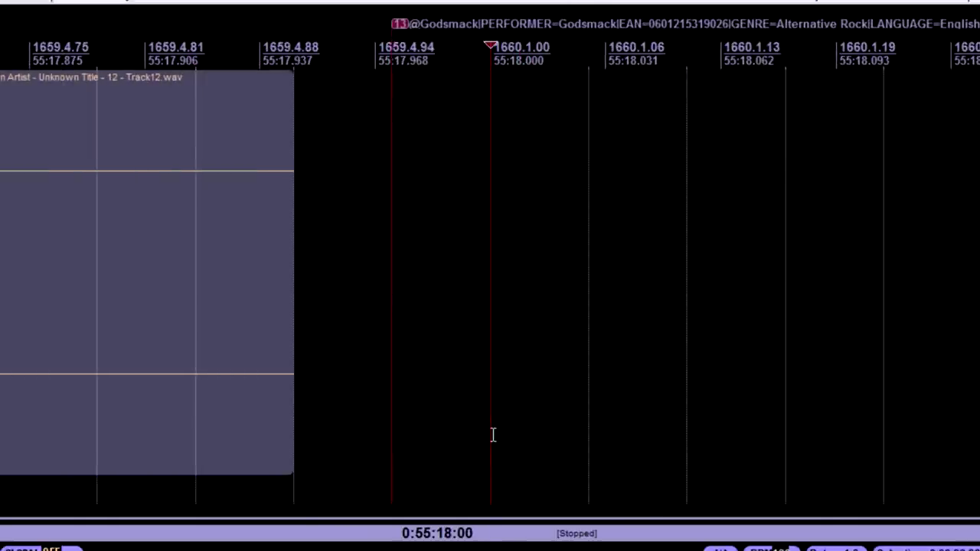
pyautogui.click(394, 422)
pyautogui.click(487, 422)
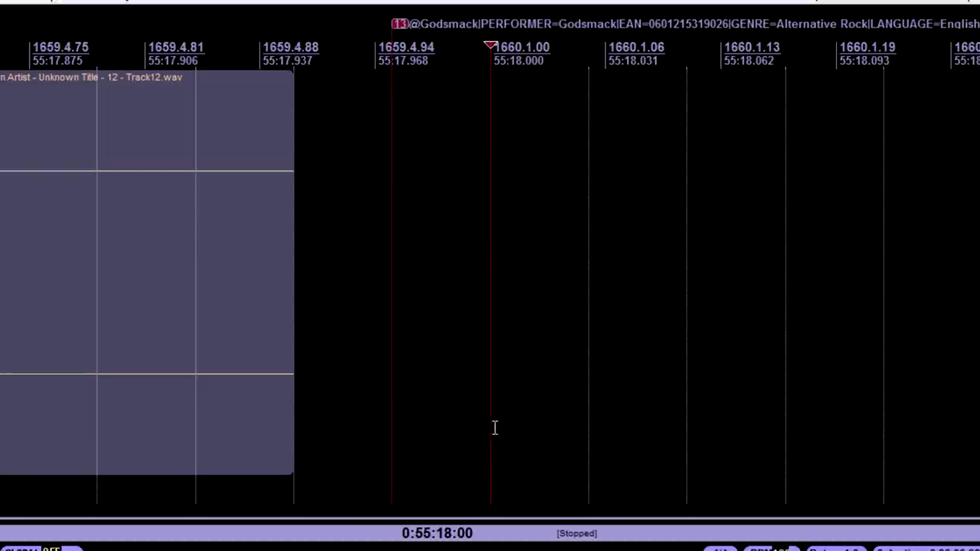
# - Drag a time selection from 55:18.000 back to the album start at 0:00:00:00
pyautogui.moveTo(495, 427); pyautogui.dragTo(1, 360)
pyautogui.scroll(-6, 482, 405)
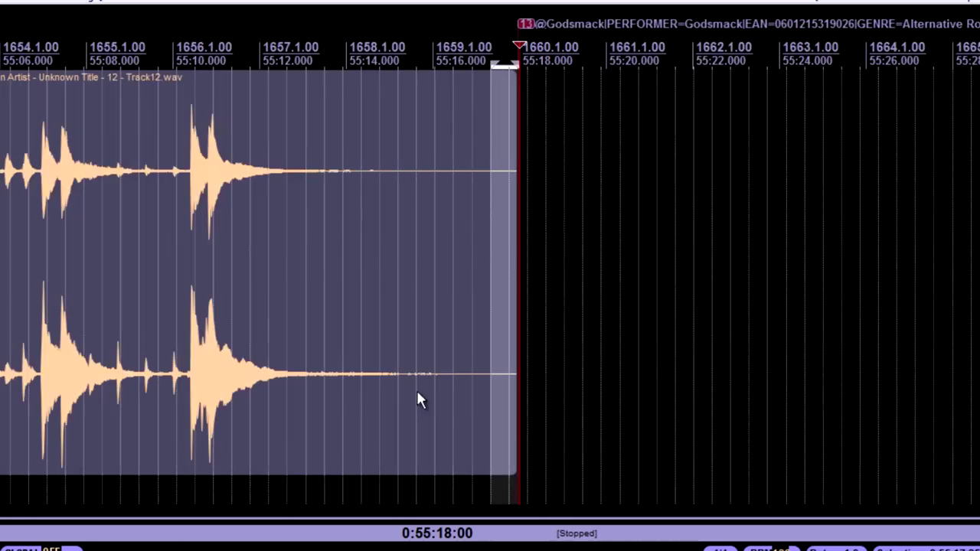
pyautogui.moveTo(482, 99); pyautogui.dragTo(1, 99)
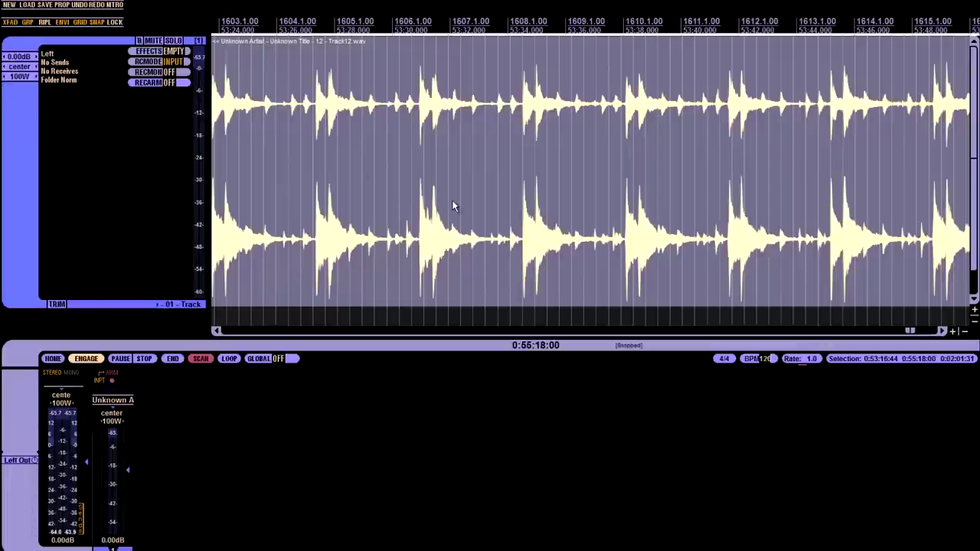
pyautogui.scroll(-5, 453, 207)
pyautogui.scroll(-8, 453, 207)
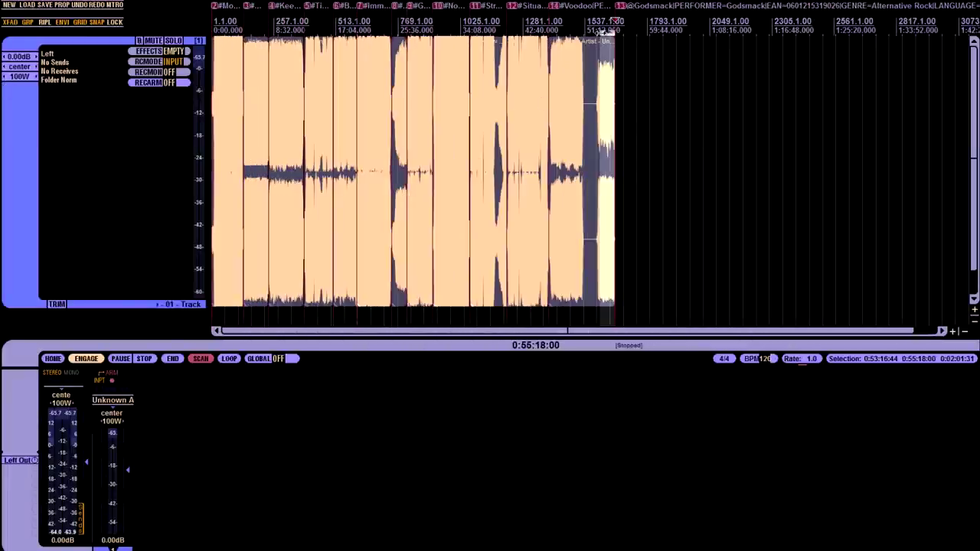
pyautogui.moveTo(605, 32); pyautogui.dragTo(86, 48)
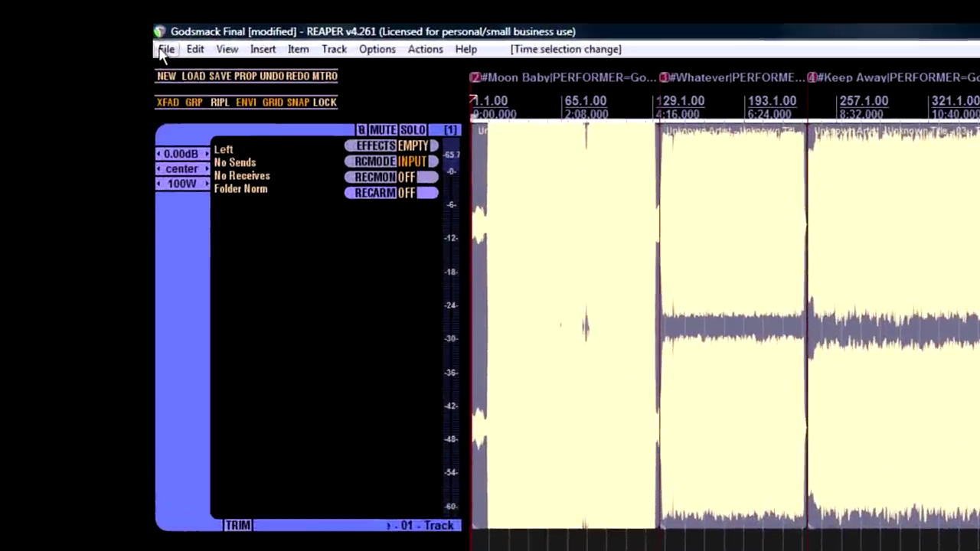
# - Open the Render dialog with bounds set to Time selection
pyautogui.click(161, 50)
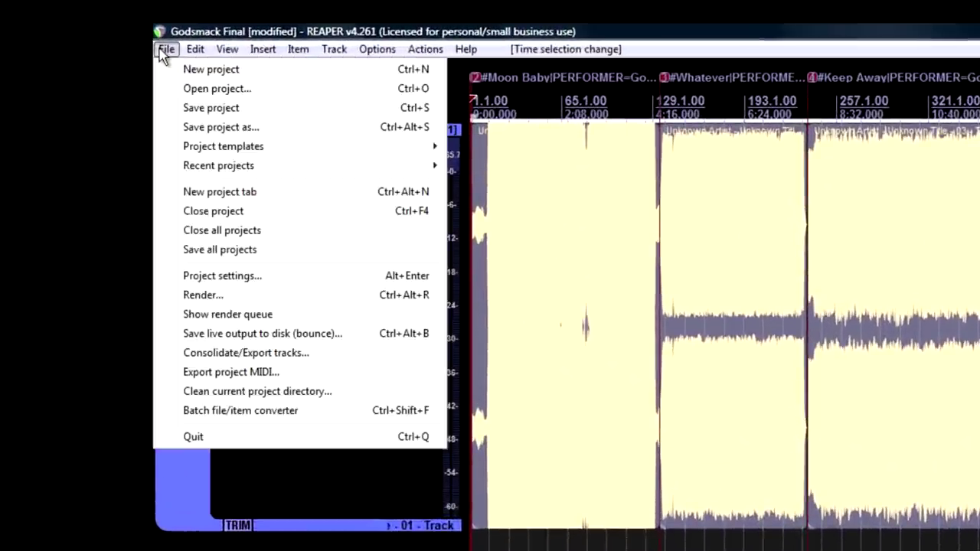
pyautogui.click(217, 301)
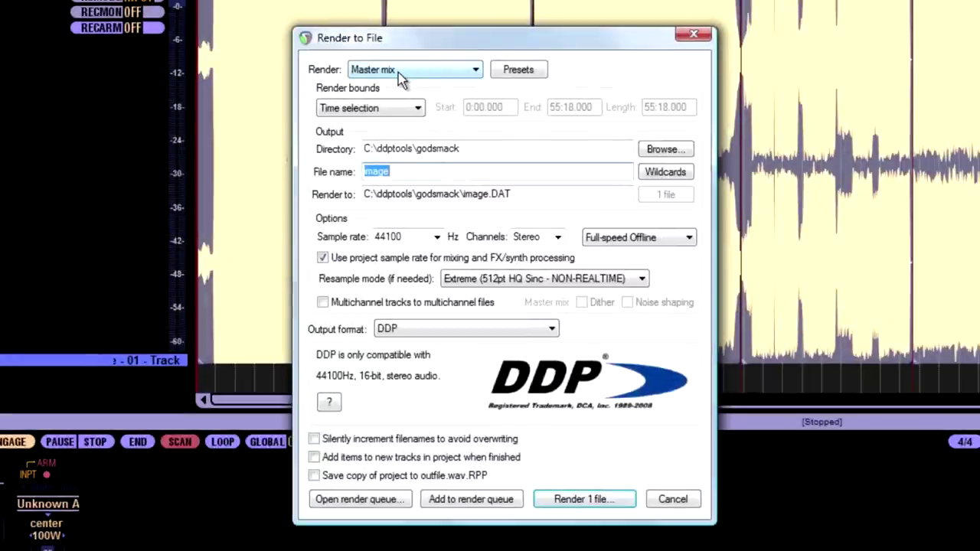
pyautogui.click(364, 108)
pyautogui.click(373, 147)
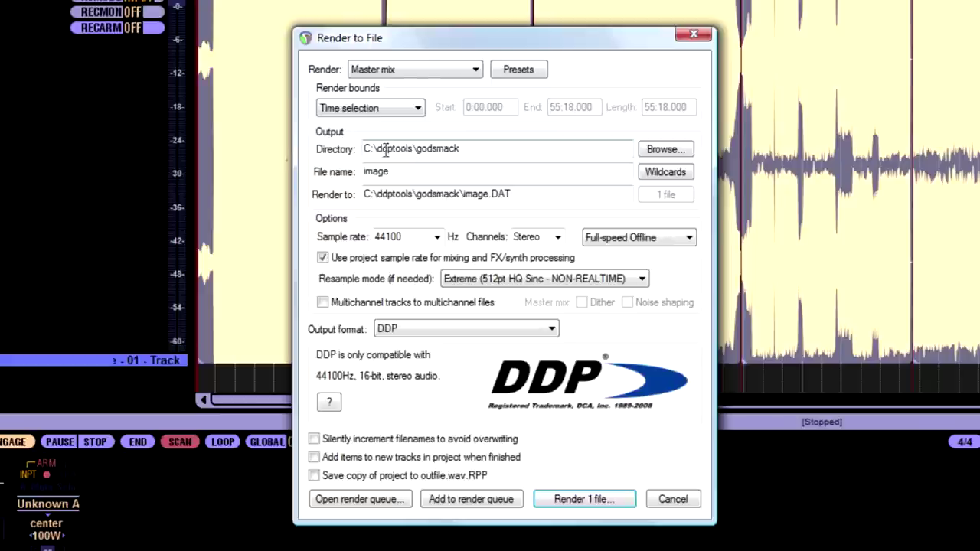
# - Keep the output directory as C:\ddptools\godsmack after briefly trying cdalbum
pyautogui.click(481, 149)
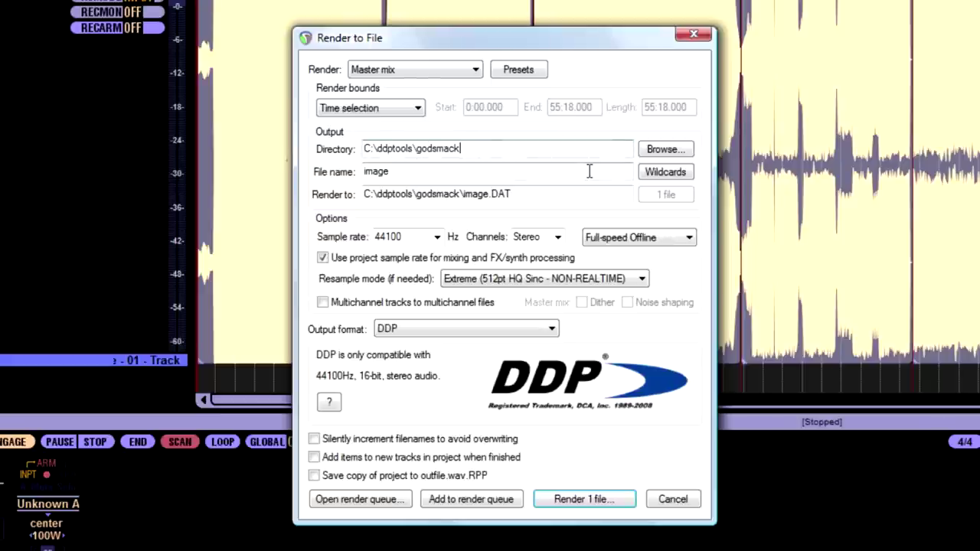
pyautogui.press('BackSpace')
pyautogui.press('BackSpace')
pyautogui.press('BackSpace')
pyautogui.press('BackSpace')
pyautogui.press('BackSpace')
pyautogui.press('BackSpace')
pyautogui.press('BackSpace')
pyautogui.press('BackSpace')
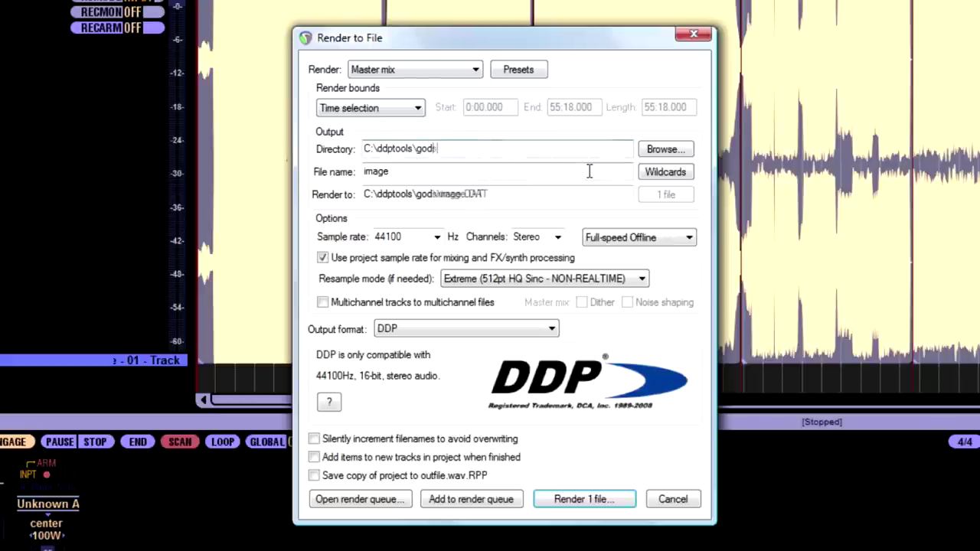
pyautogui.write('cdalbum')
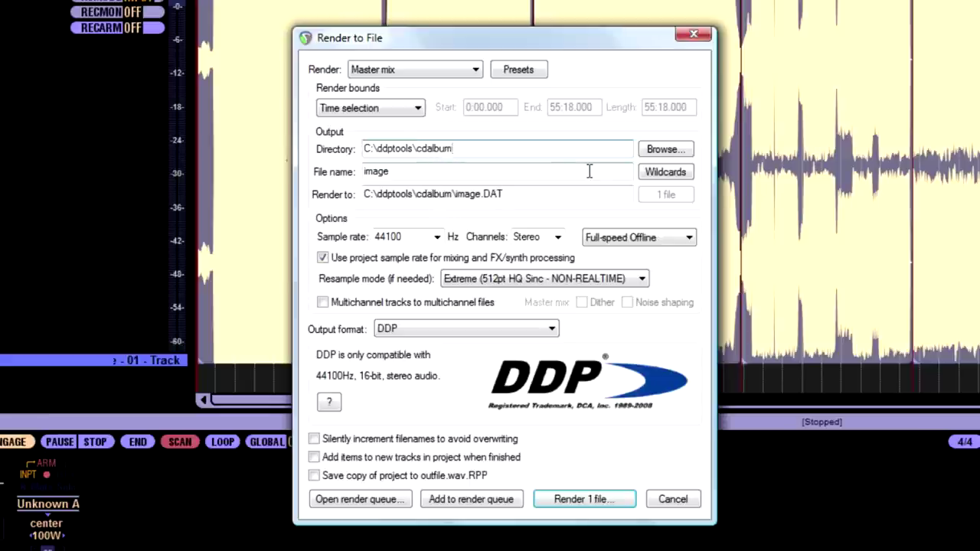
pyautogui.press('BackSpace')
pyautogui.press('BackSpace')
pyautogui.press('BackSpace')
pyautogui.press('BackSpace')
pyautogui.press('BackSpace')
pyautogui.press('BackSpace')
pyautogui.press('BackSpace')
pyautogui.write('godsma')
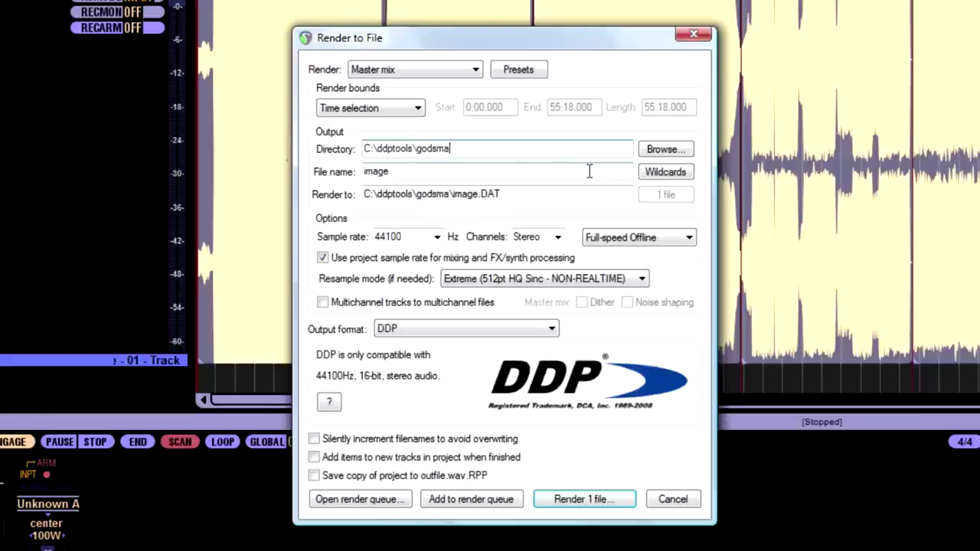
pyautogui.write('ck')
pyautogui.click(470, 174)
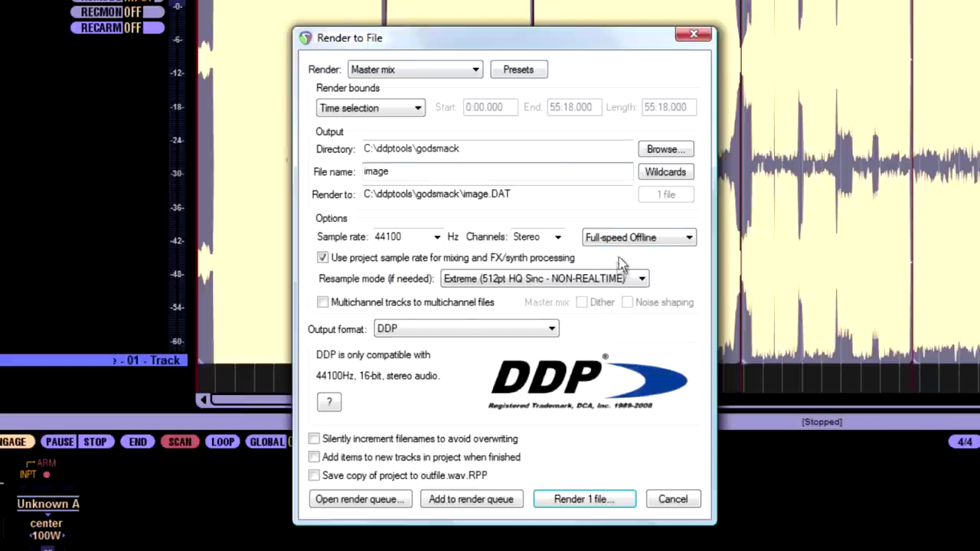
# - Set the output format to DDP and bring up the DDP format help
pyautogui.click(455, 330)
pyautogui.click(443, 343)
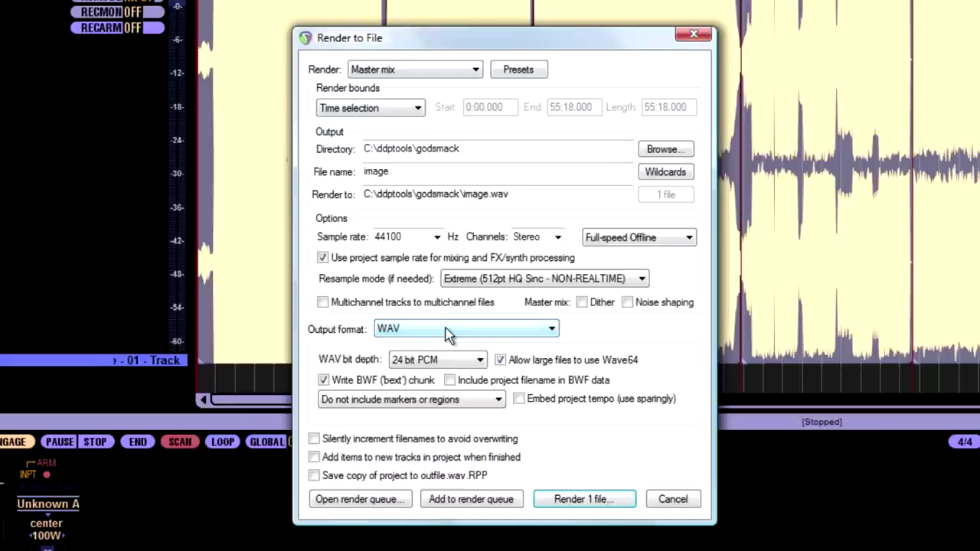
pyautogui.click(447, 331)
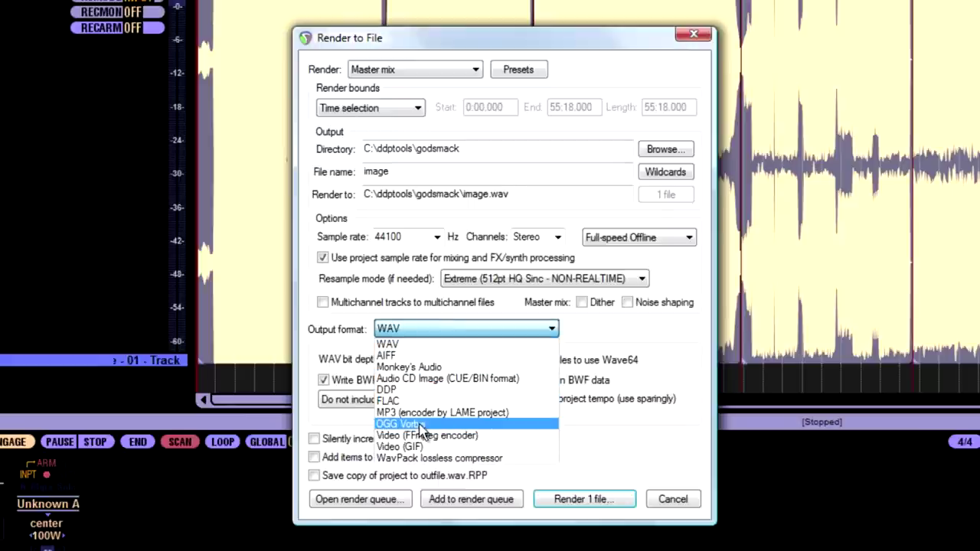
pyautogui.click(406, 390)
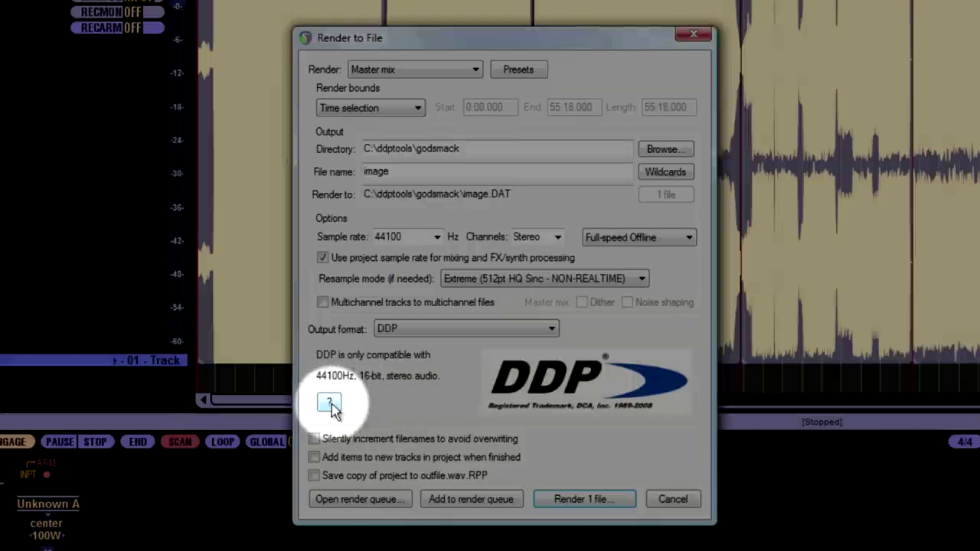
pyautogui.click(331, 405)
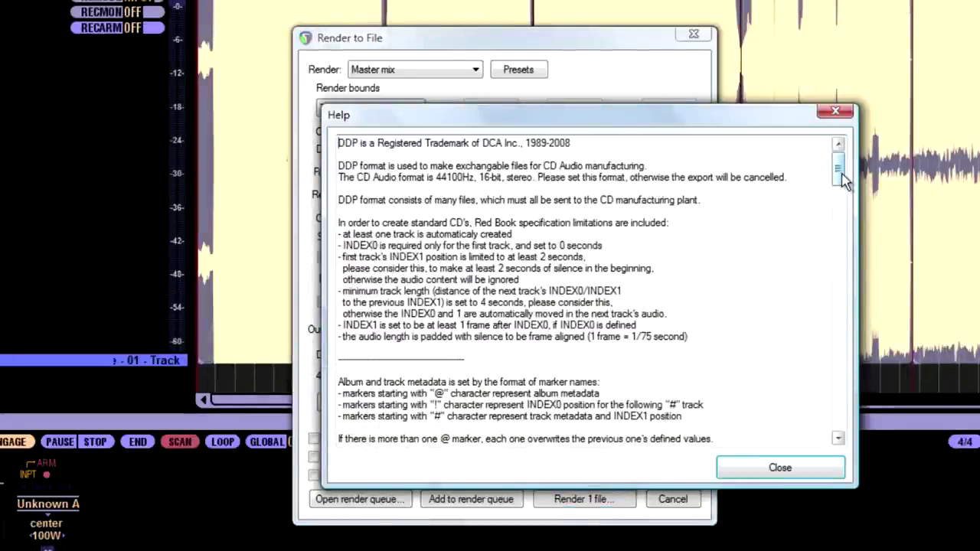
# - Select the whole DDP help text, from the first line to the genre list, and copy it
pyautogui.moveTo(845, 180); pyautogui.dragTo(844, 156)
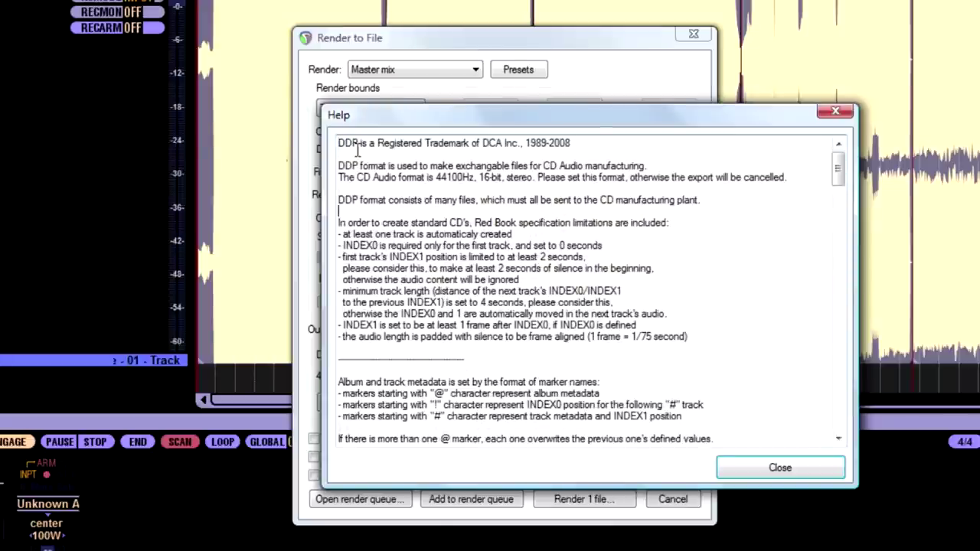
pyautogui.moveTo(338, 143); pyautogui.dragTo(700, 202)
pyautogui.click(750, 337)
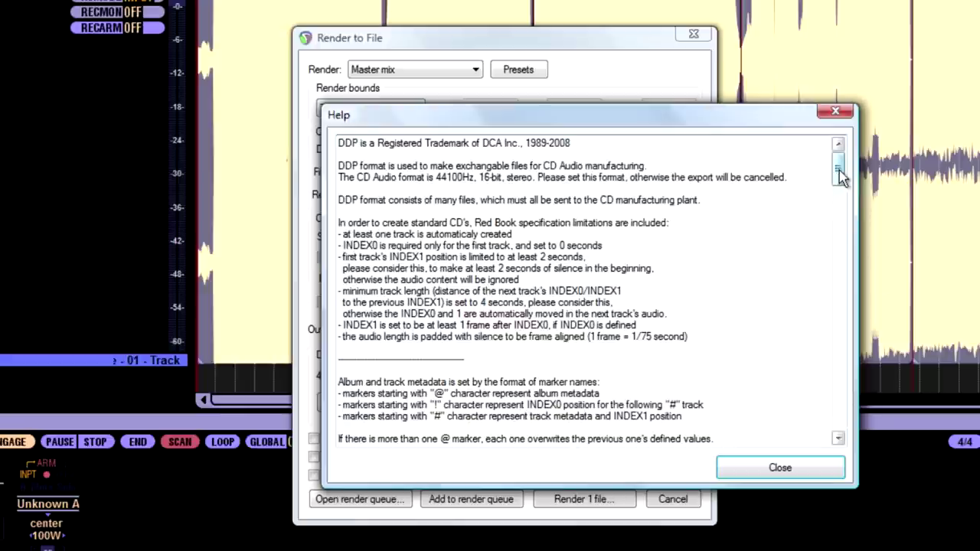
pyautogui.click(339, 143)
pyautogui.moveTo(339, 143); pyautogui.dragTo(713, 533)
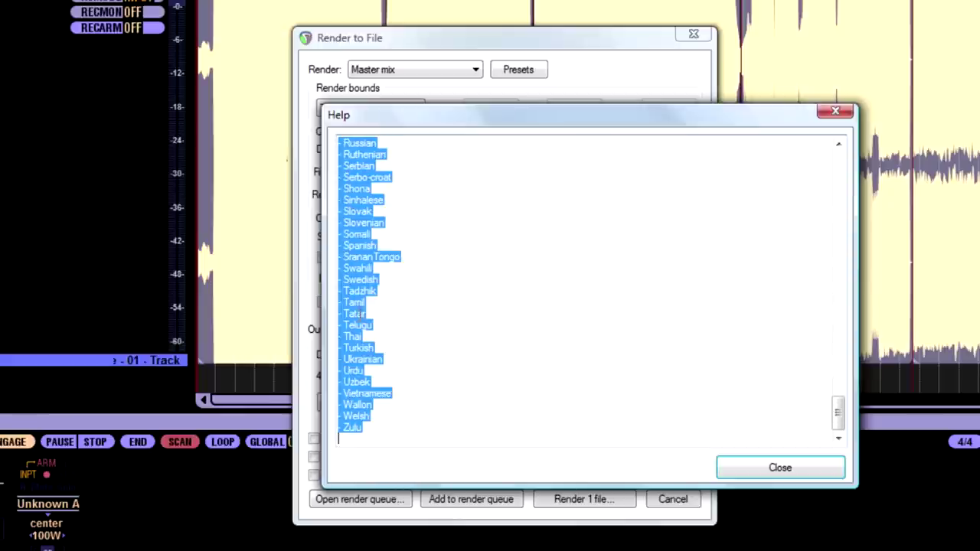
pyautogui.rightClick(358, 291)
pyautogui.click(391, 350)
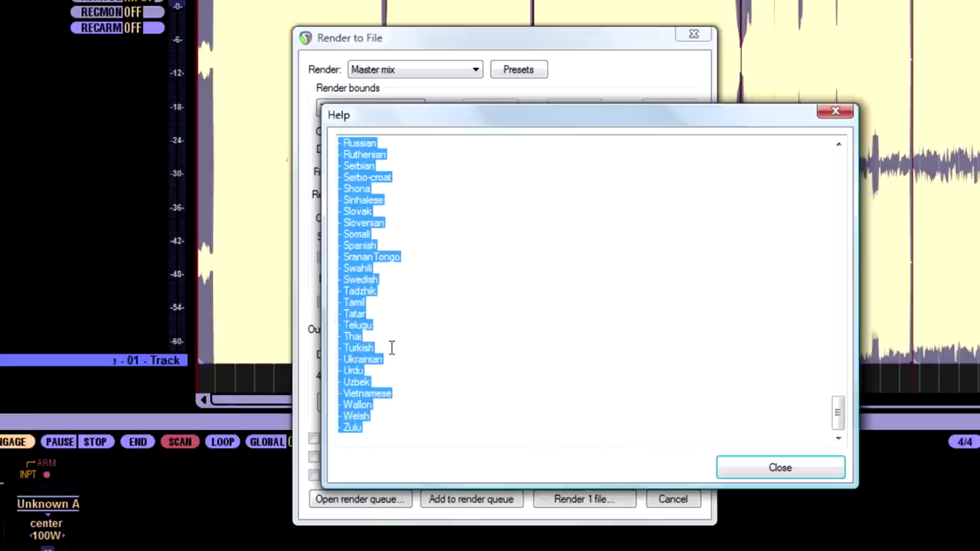
pyautogui.click(449, 349)
pyautogui.moveTo(840, 424); pyautogui.dragTo(850, 254)
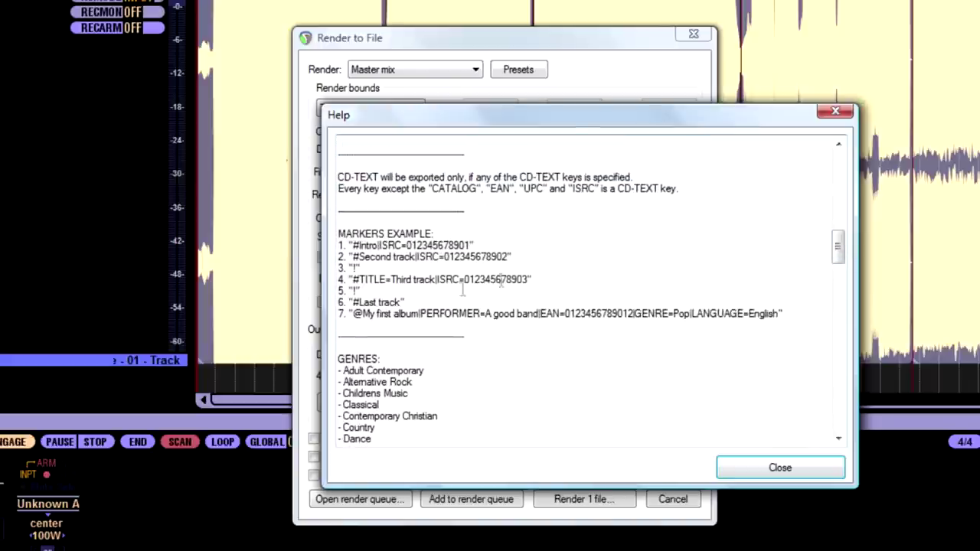
# - Scroll through the help's CD-TEXT marker keys and GENRES list, then close it
pyautogui.scroll(-2, 435, 368)
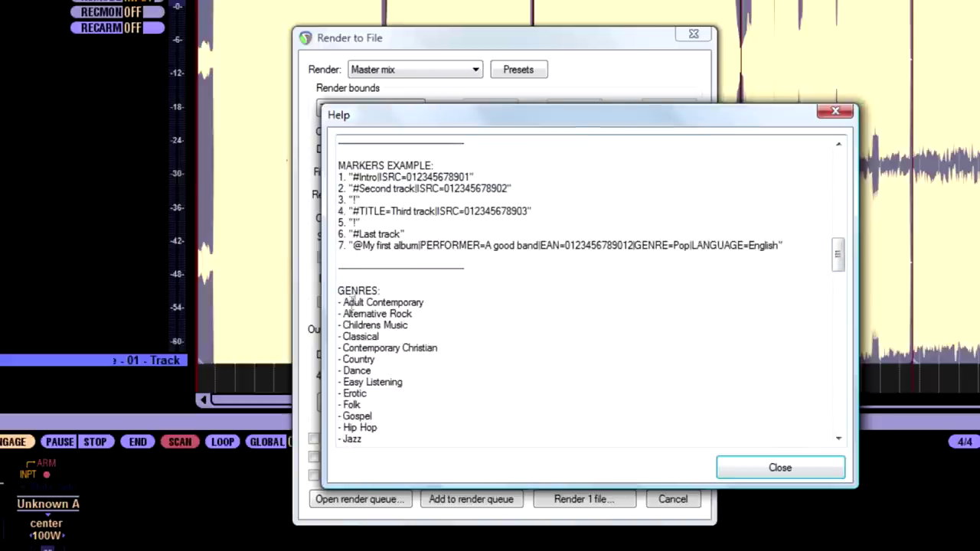
pyautogui.scroll(-2, 479, 376)
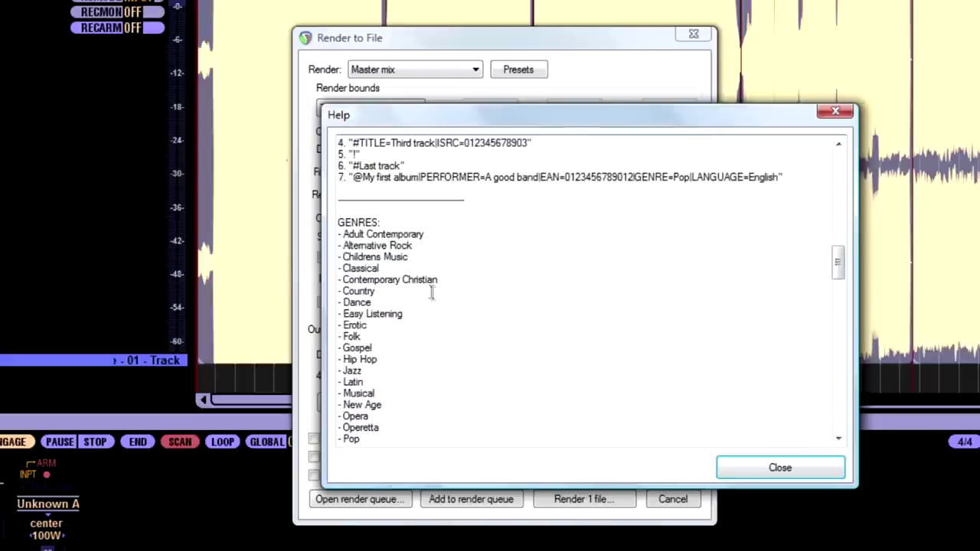
pyautogui.scroll(-3, 472, 314)
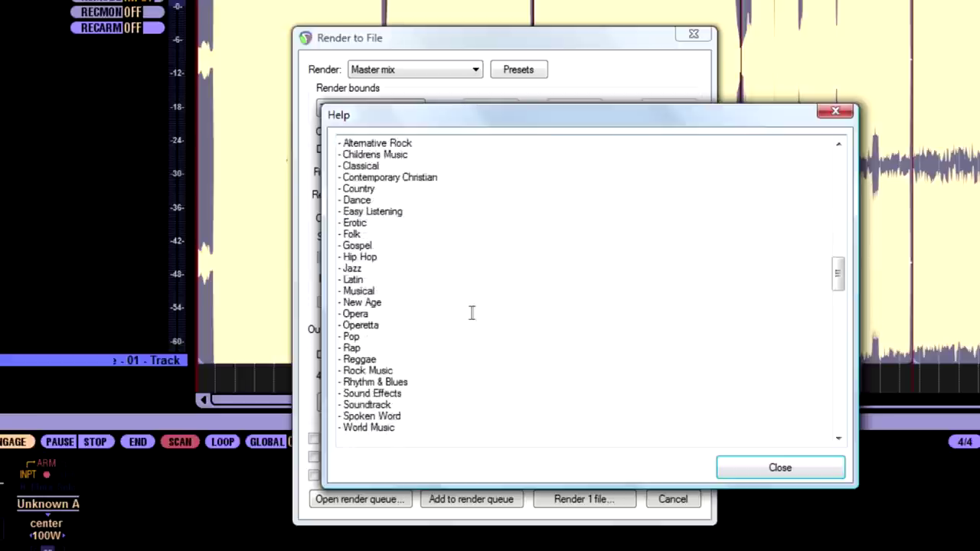
pyautogui.scroll(2, 452, 302)
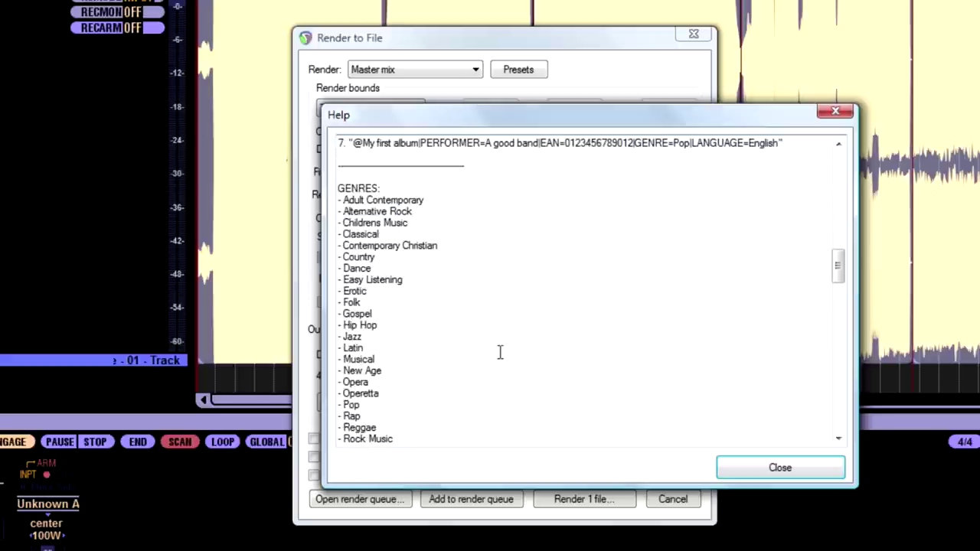
pyautogui.scroll(4, 501, 353)
pyautogui.scroll(3, 501, 359)
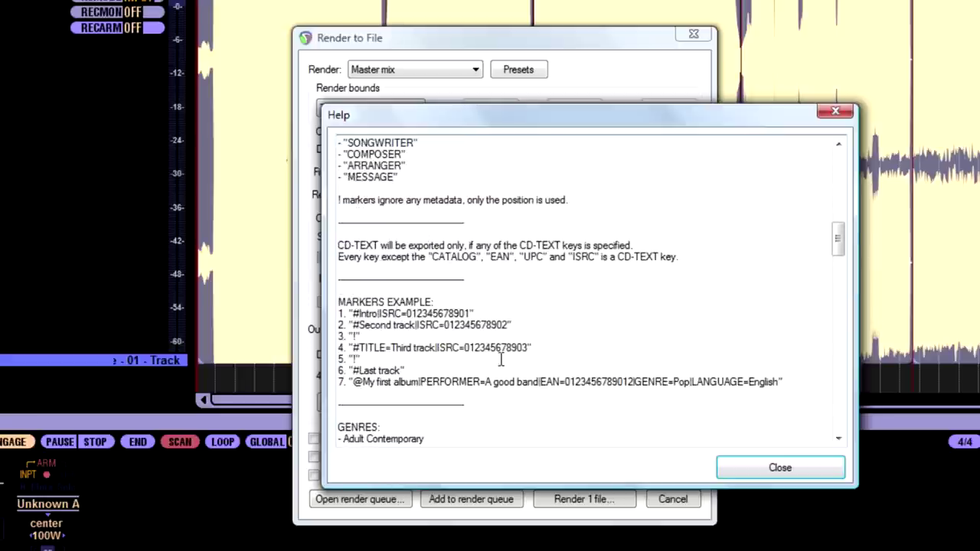
pyautogui.scroll(-2, 504, 372)
pyautogui.scroll(6, 459, 345)
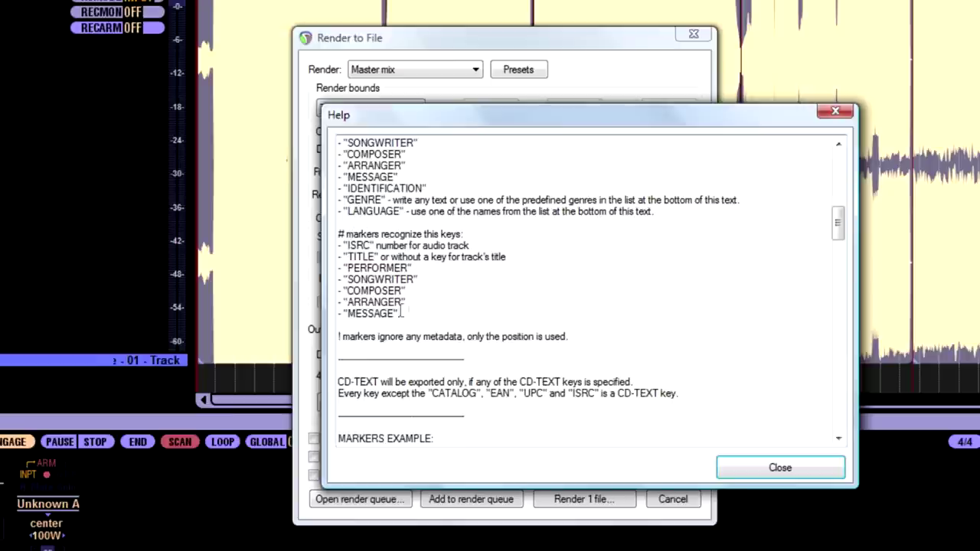
pyautogui.scroll(4, 397, 291)
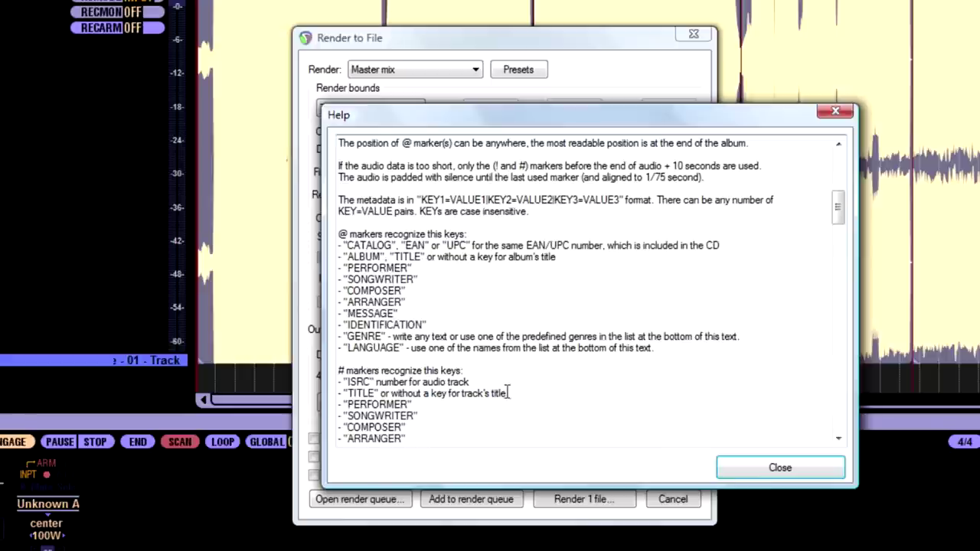
pyautogui.scroll(-8, 506, 393)
pyautogui.scroll(-7, 507, 392)
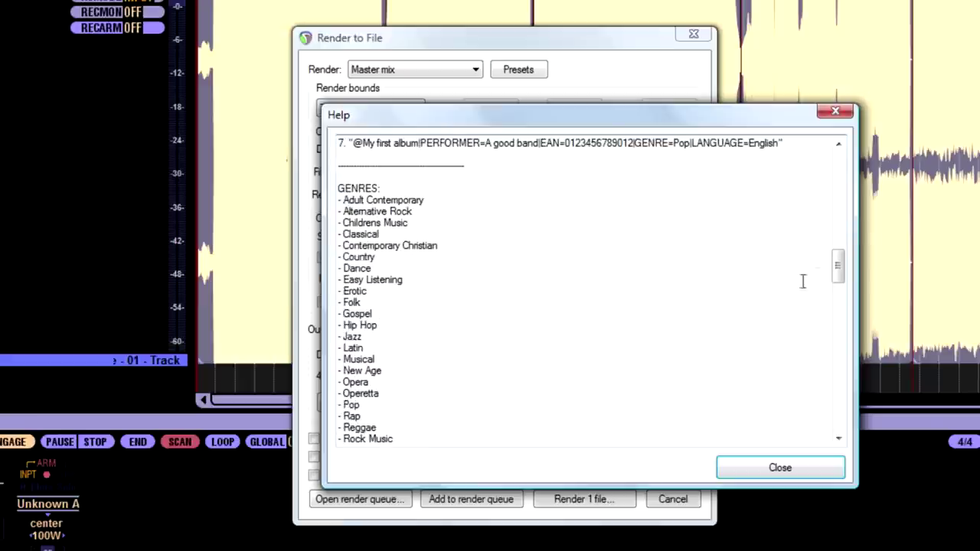
pyautogui.moveTo(838, 271); pyautogui.dragTo(833, 161)
pyautogui.click(792, 467)
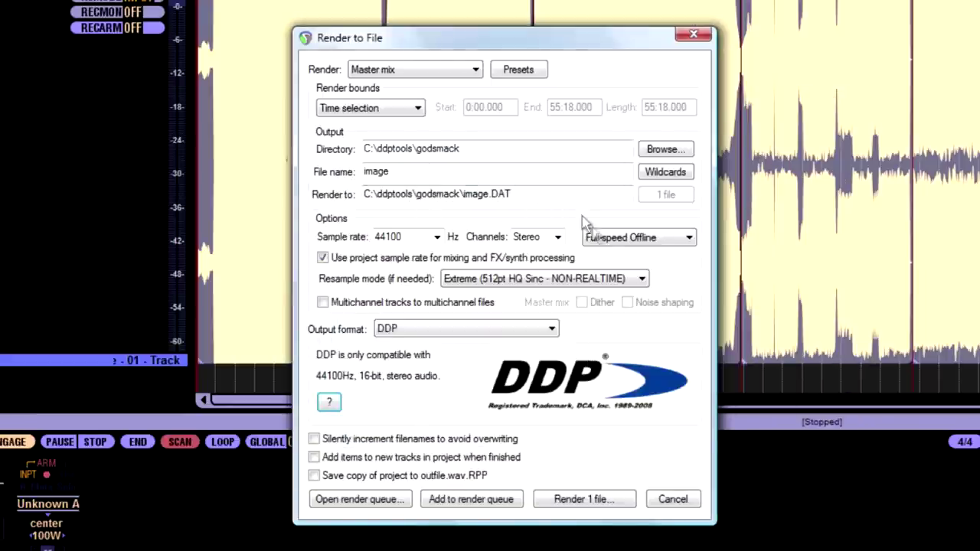
# - Render the album to DDP, restoring the Directory field to C:\ddptools\godsmack after stray typing
pyautogui.click(603, 510)
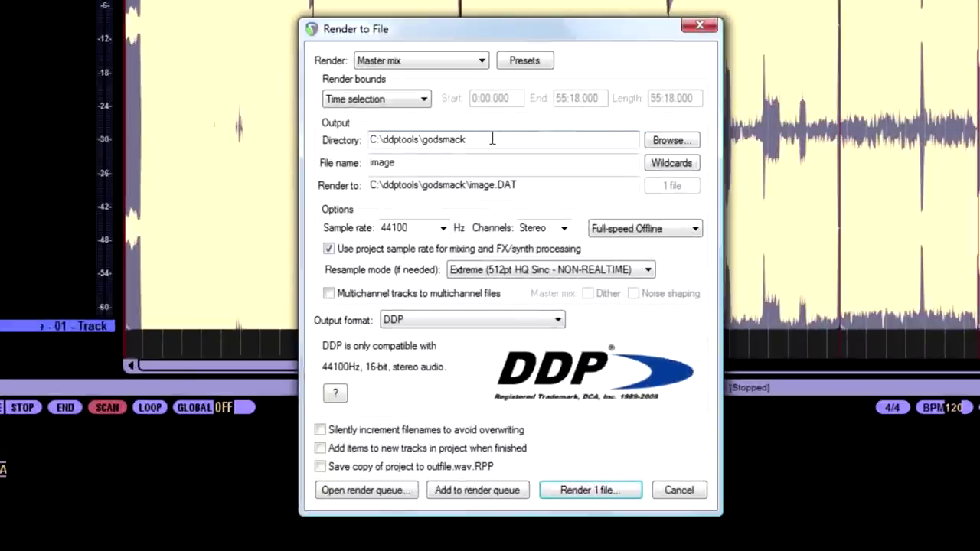
pyautogui.write('^$#@!##%')
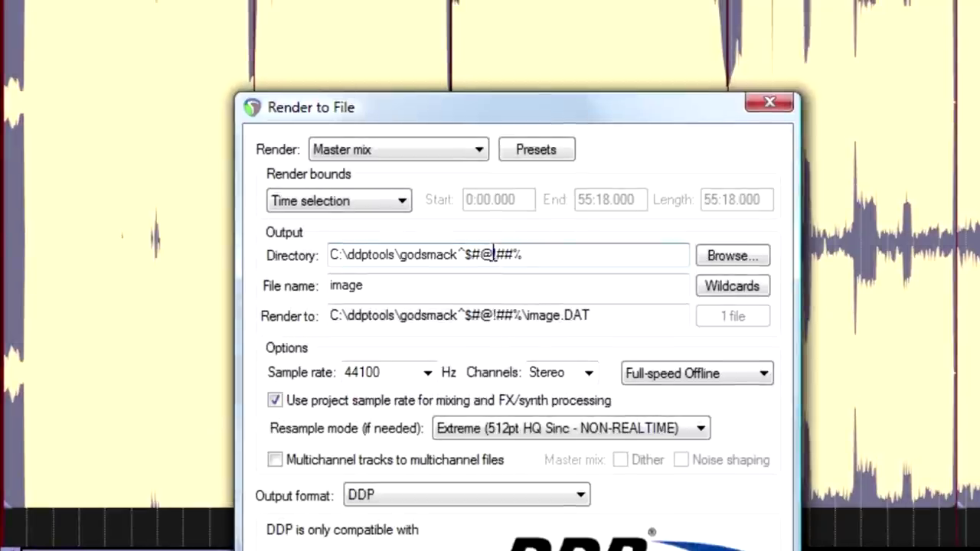
pyautogui.press('BackSpace')
pyautogui.press('BackSpace')
pyautogui.press('BackSpace')
pyautogui.press('BackSpace')
pyautogui.press('BackSpace')
pyautogui.press('BackSpace')
pyautogui.press('BackSpace')
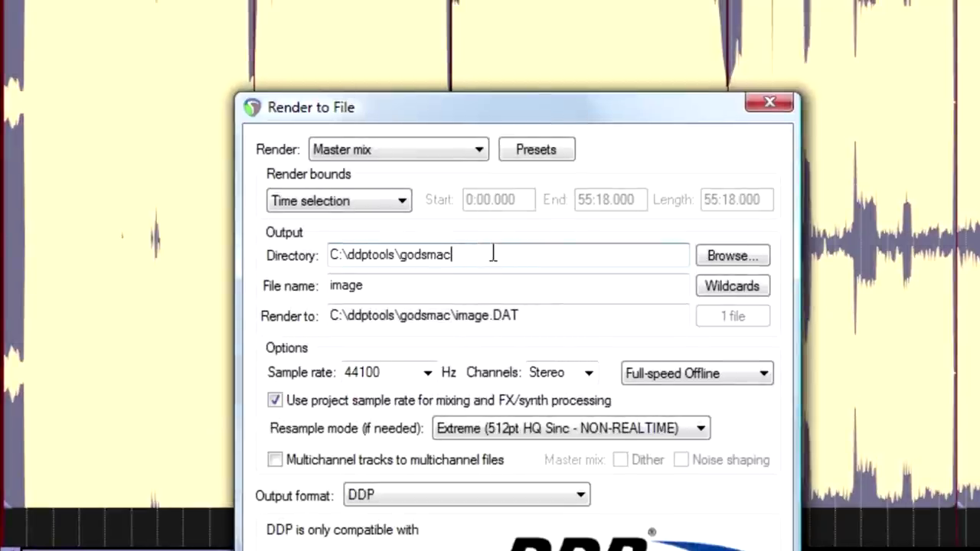
pyautogui.write('k')
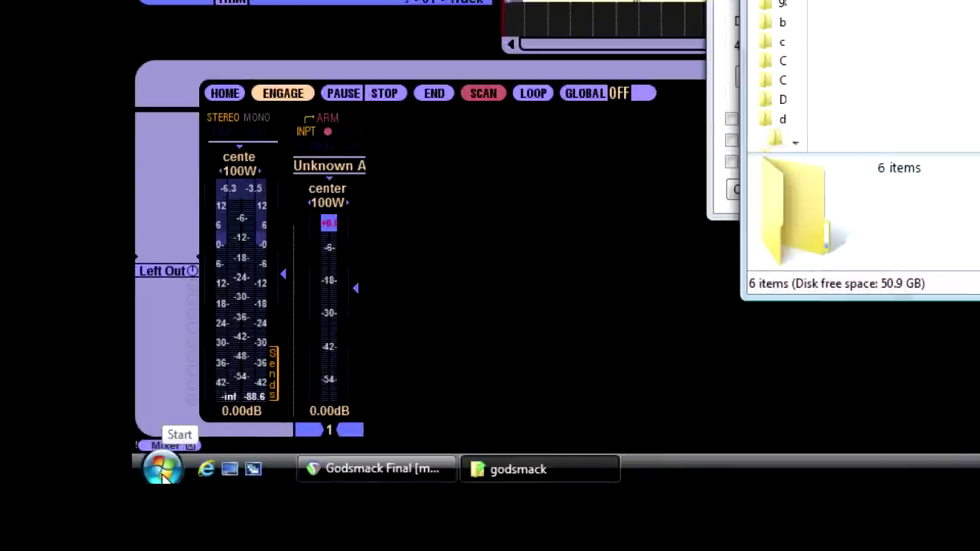
# - Launch a Command Prompt by running cmd from the Start menu's Run box
pyautogui.click(163, 476)
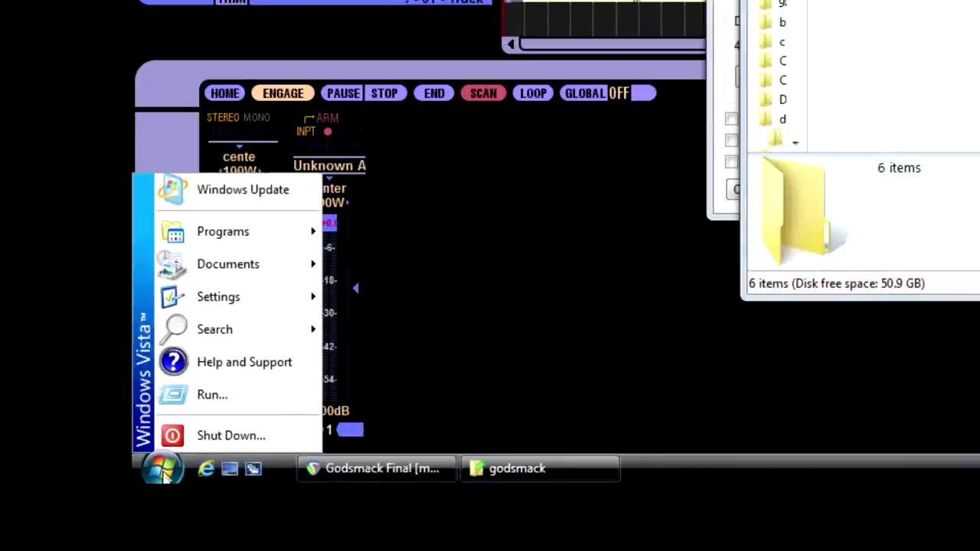
pyautogui.click(204, 401)
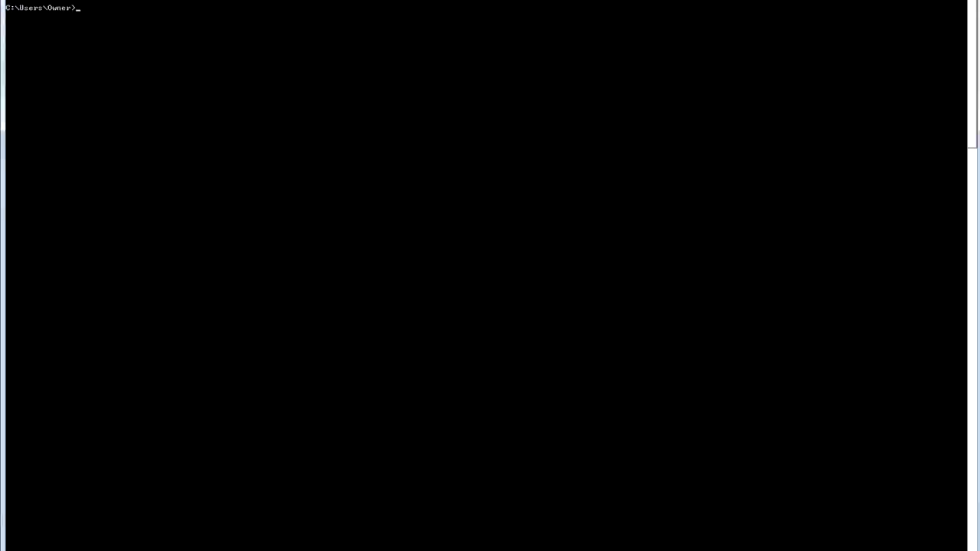
pyautogui.rightClick(123, 1)
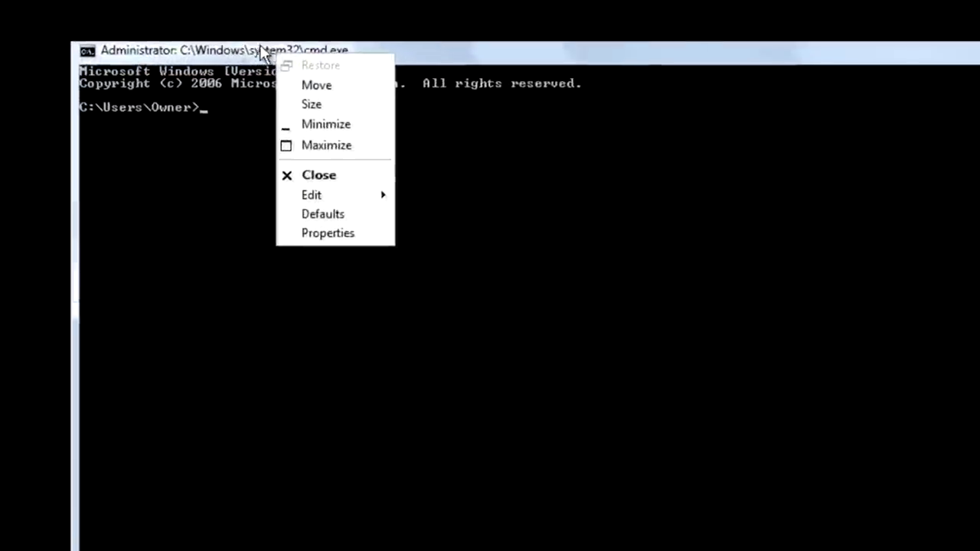
pyautogui.click(346, 241)
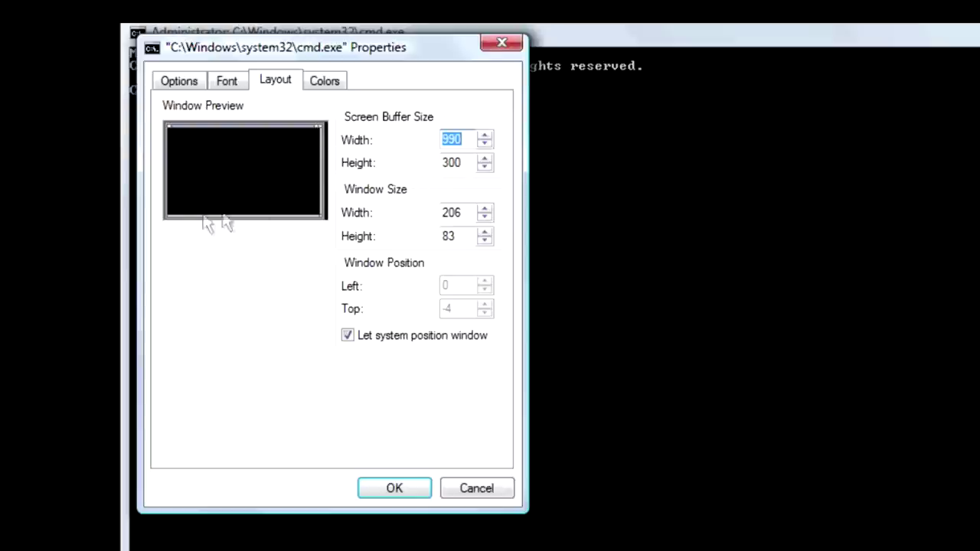
pyautogui.click(476, 490)
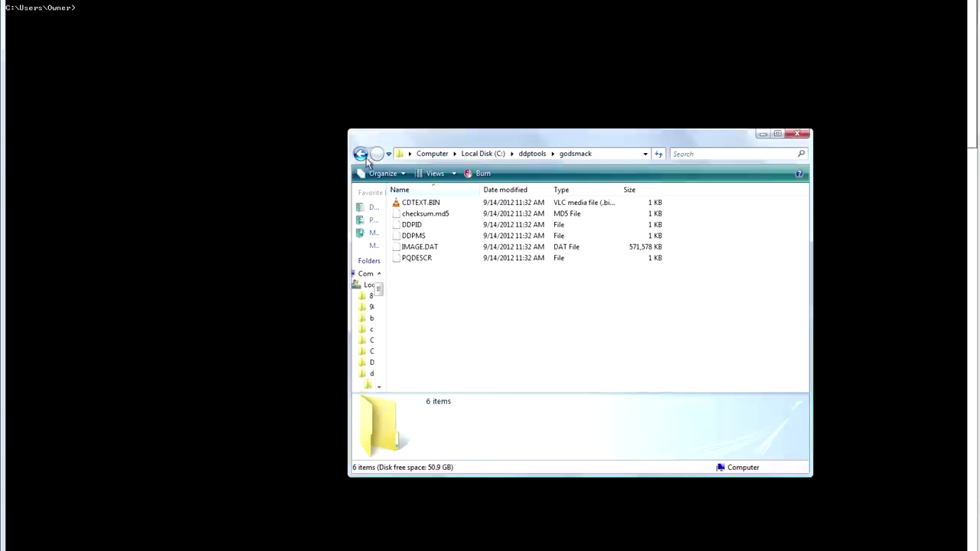
pyautogui.click(360, 153)
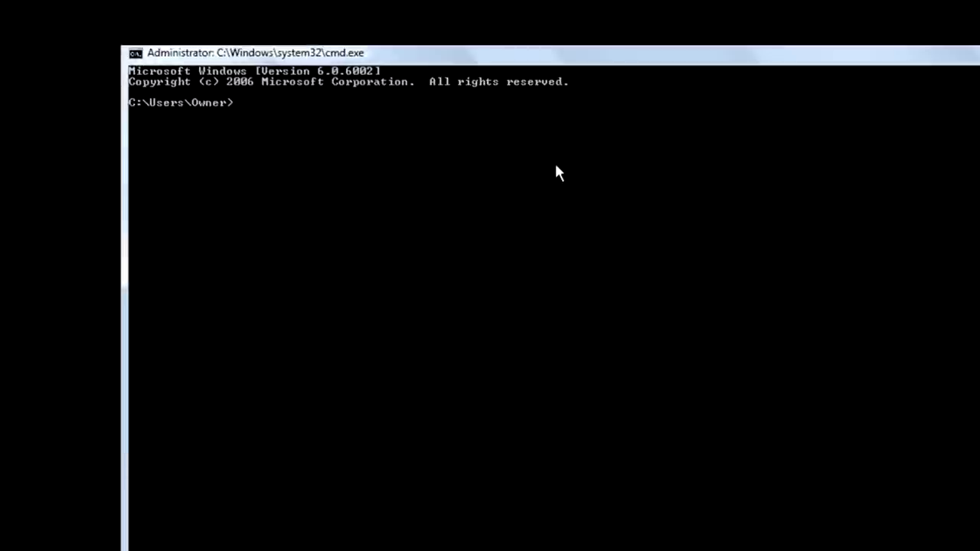
# - Switch to drive C:, move into C:\ddptools and list its files with dir
pyautogui.press('Return')
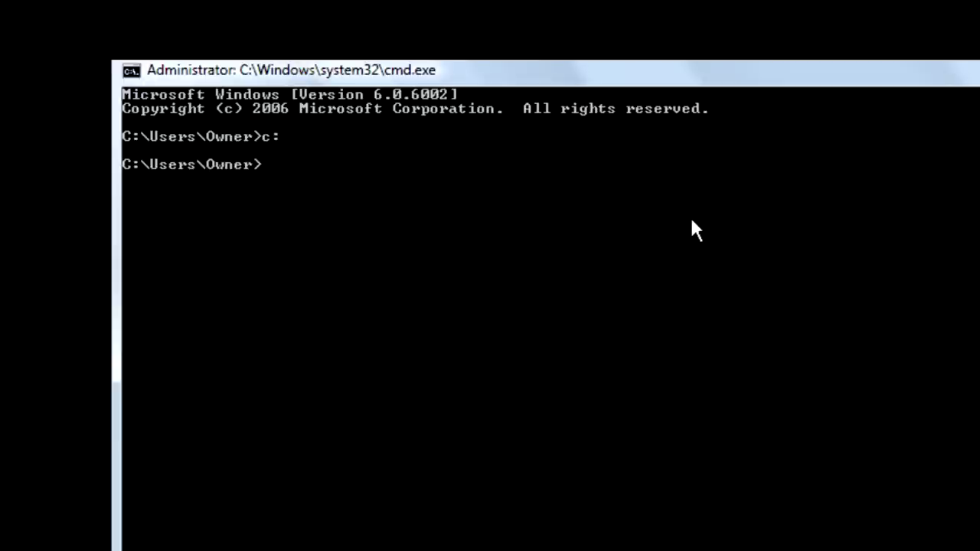
pyautogui.write('cd\\ddpt')
pyautogui.write('ools')
pyautogui.press('Return')
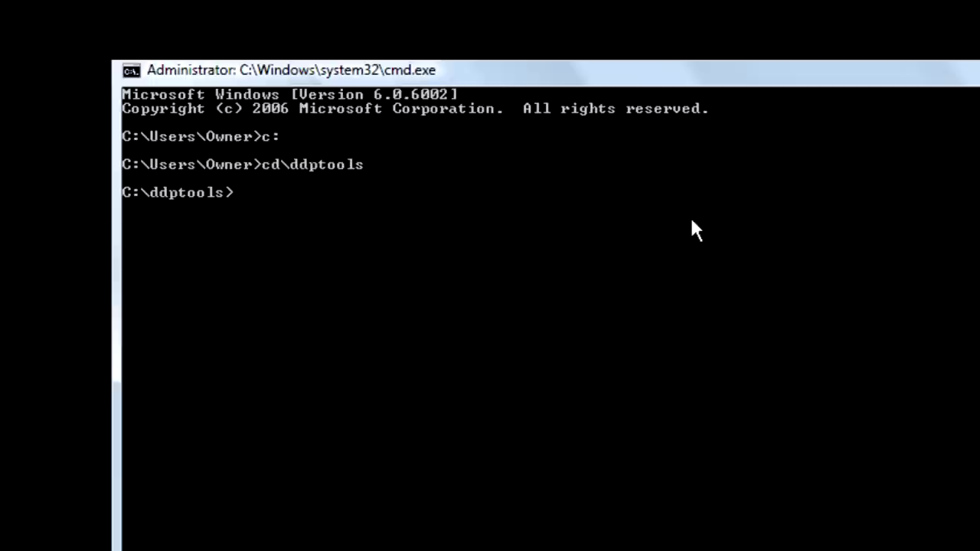
pyautogui.write('dir')
pyautogui.press('Return')
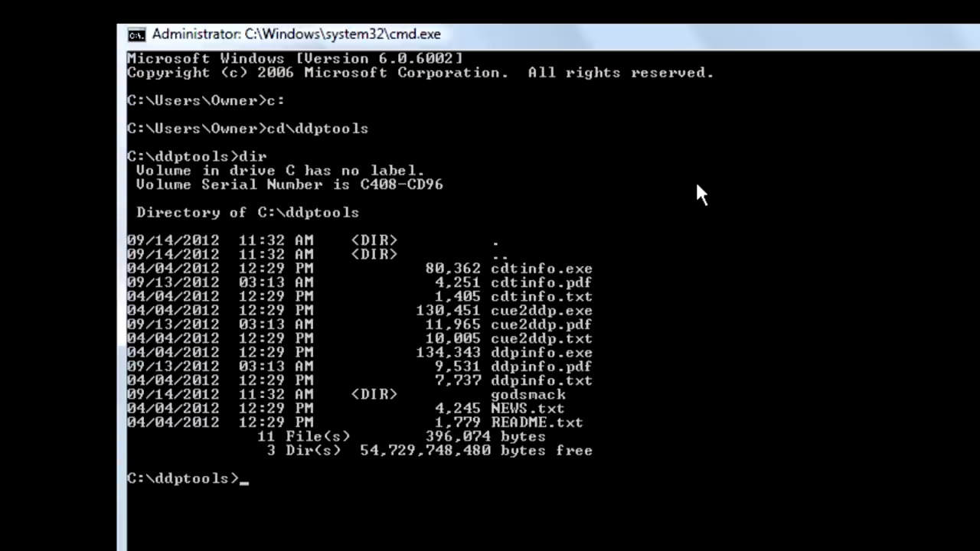
# - Display ddpinfo's usage with ddpinfo --help, then bring up the ddptools folder window
pyautogui.write('ddpin')
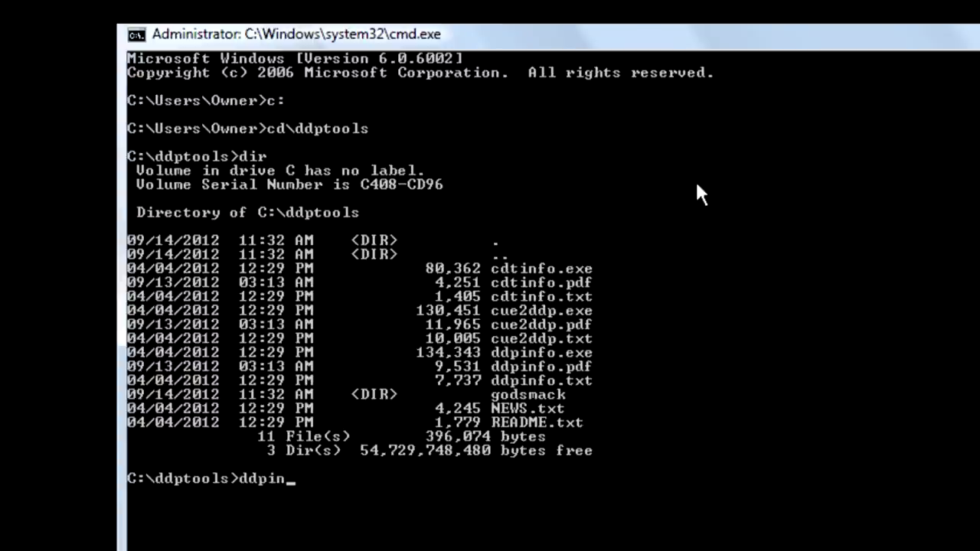
pyautogui.write('fo')
pyautogui.press('Return')
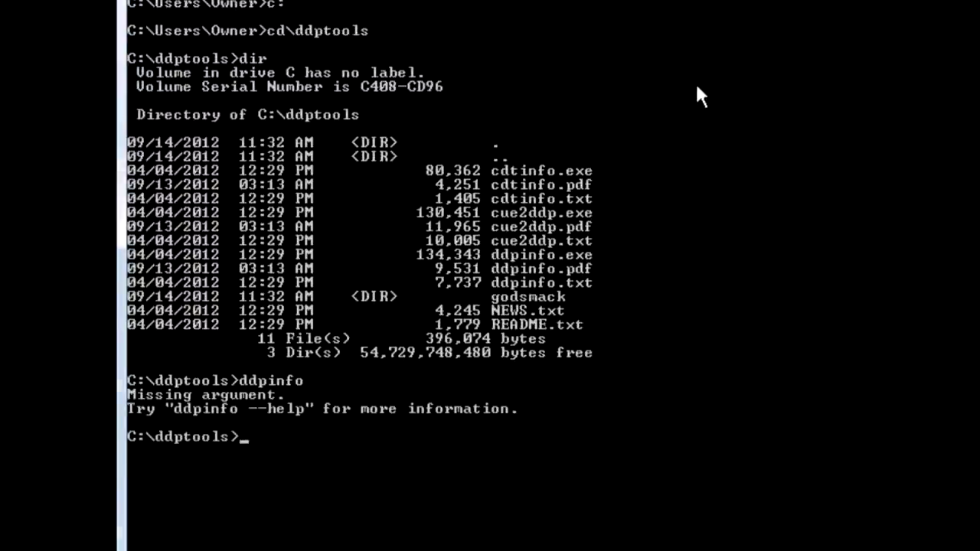
pyautogui.write('ddp')
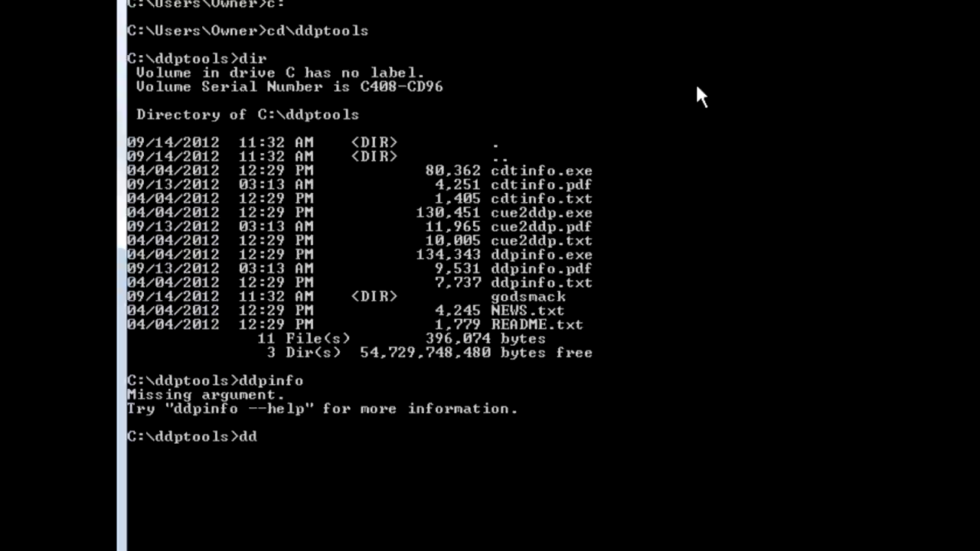
pyautogui.write('i')
pyautogui.press('BackSpace')
pyautogui.write('pinfo --help')
pyautogui.press('Return')
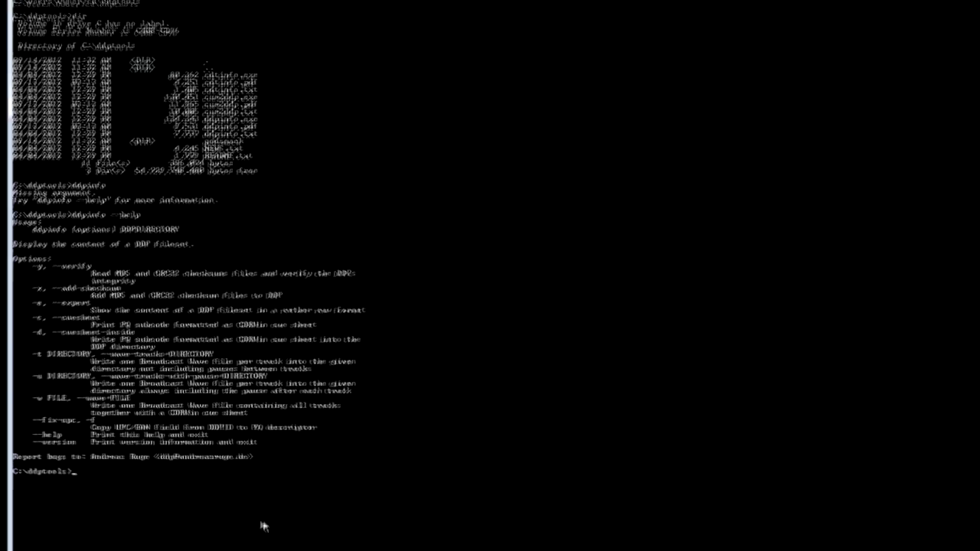
pyautogui.hotkey('alt', 'Tab')
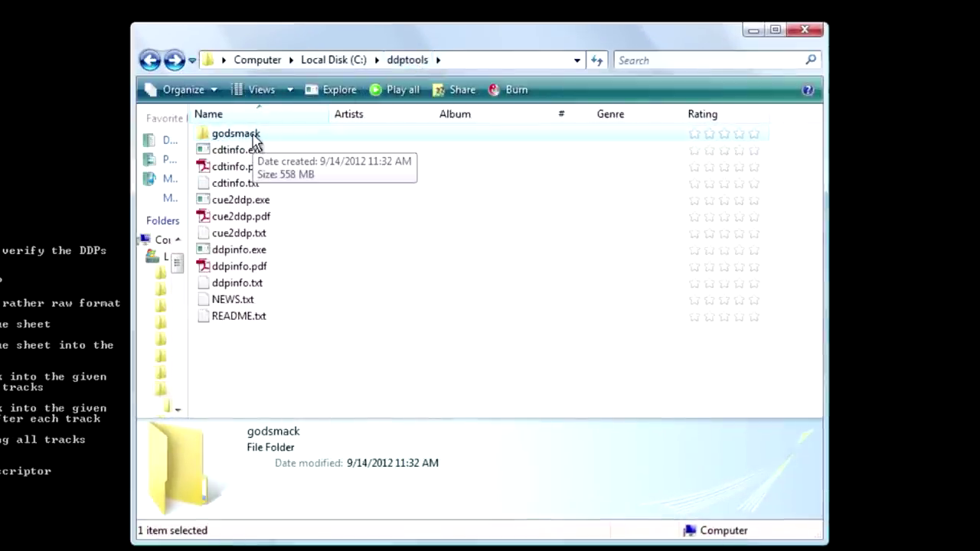
# - Check the six DDP files in the godsmack folder, then return to Command Prompt
pyautogui.doubleClick(253, 135)
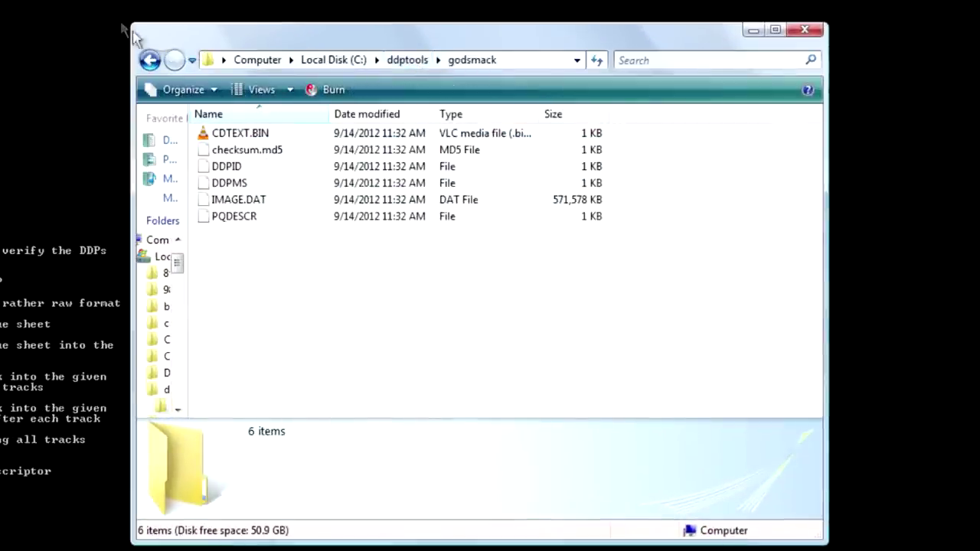
pyautogui.click(151, 59)
pyautogui.moveTo(232, 140)
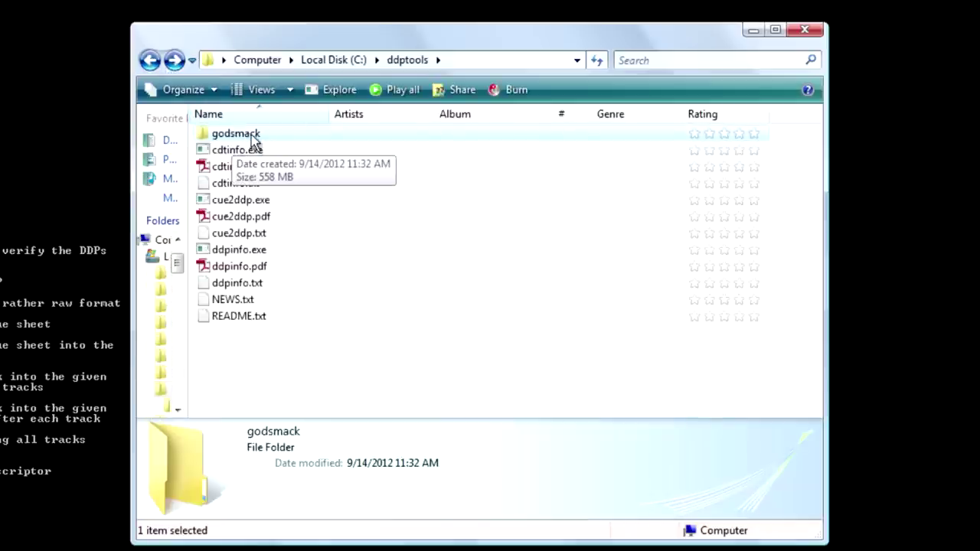
pyautogui.doubleClick(254, 135)
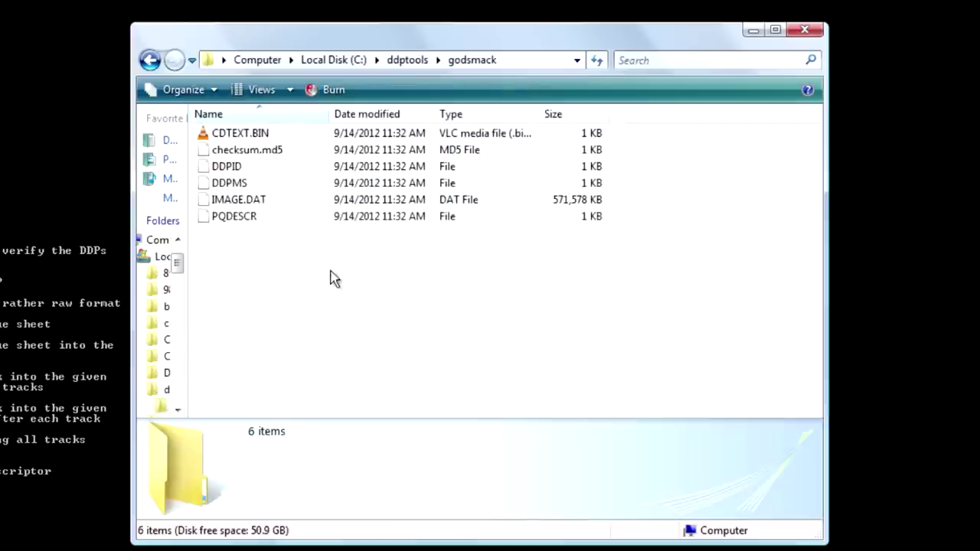
pyautogui.click(150, 59)
pyautogui.moveTo(261, 140)
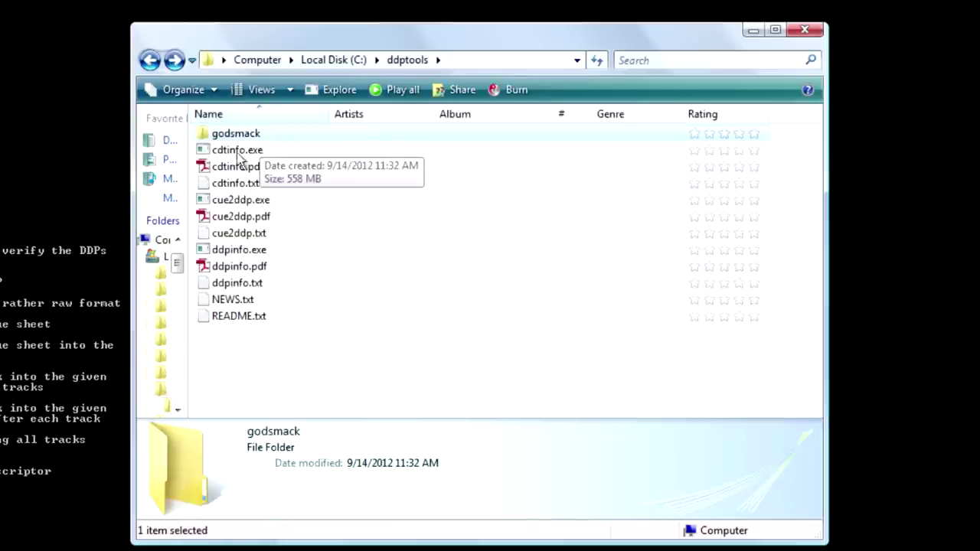
pyautogui.hotkey('alt', 'F4')
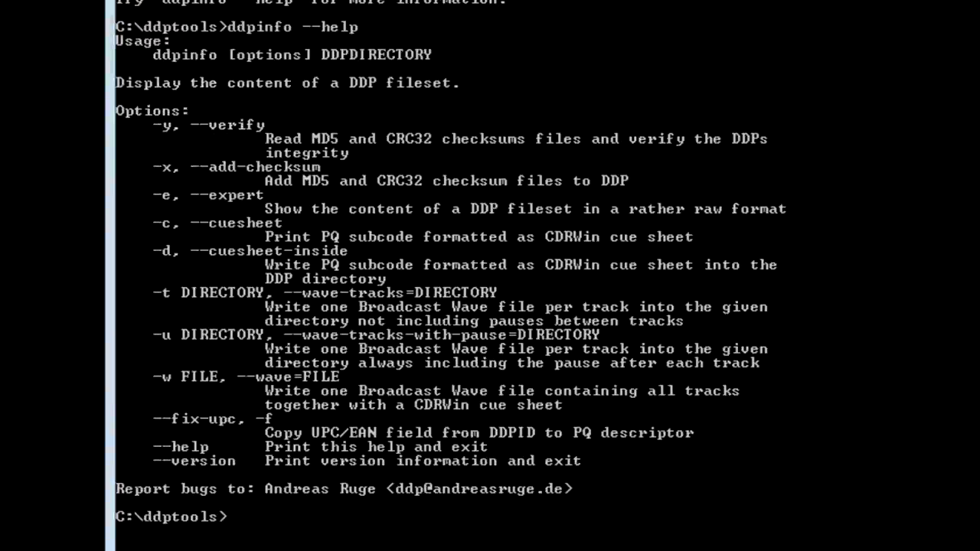
# - Verify the godsmack DDP's MD5 checksums with ddpinfo -y godsmack, all files reporting OK
pyautogui.write('ddpinf')
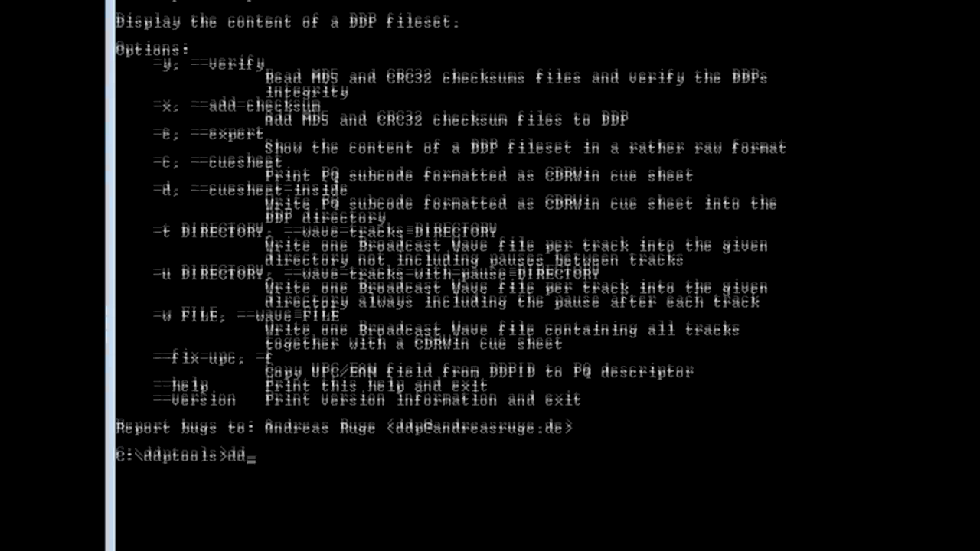
pyautogui.write('o -')
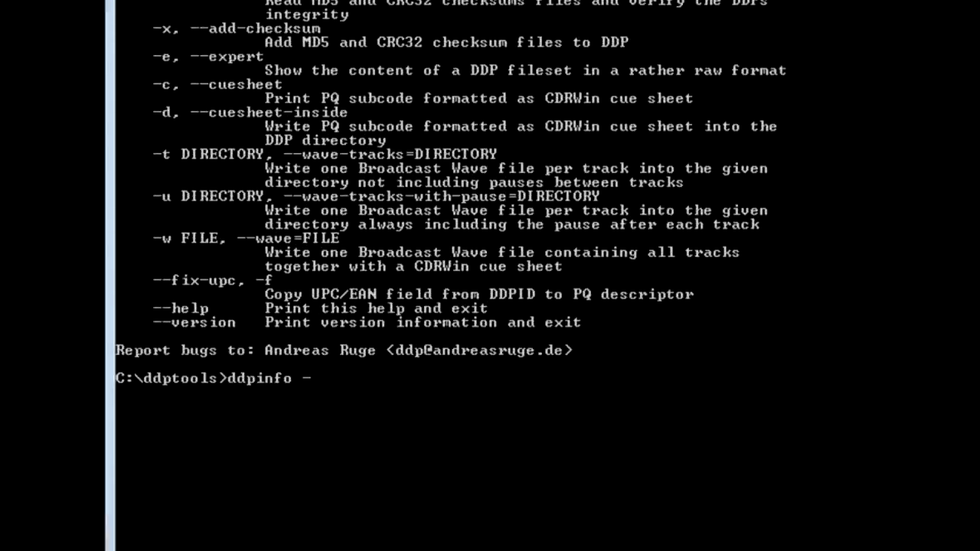
pyautogui.write('y')
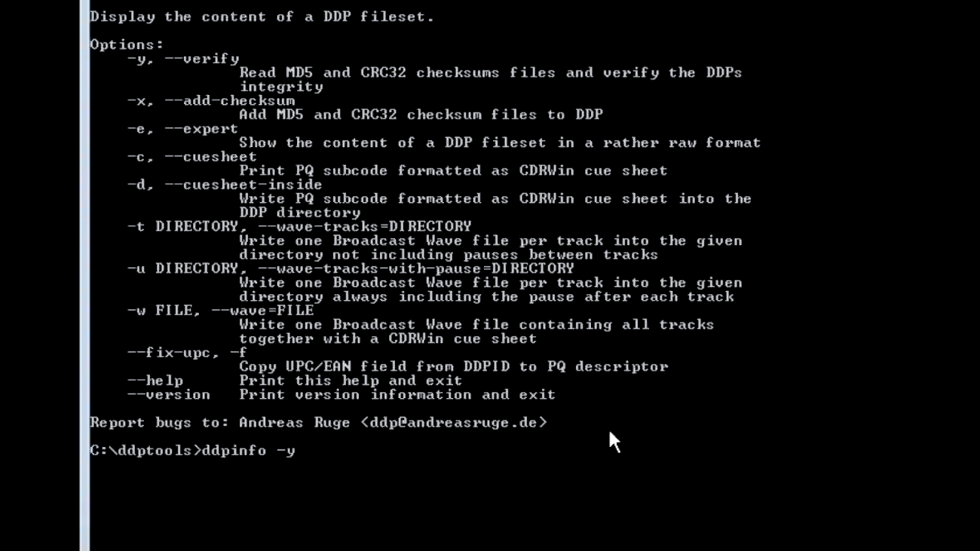
pyautogui.write('godsmack')
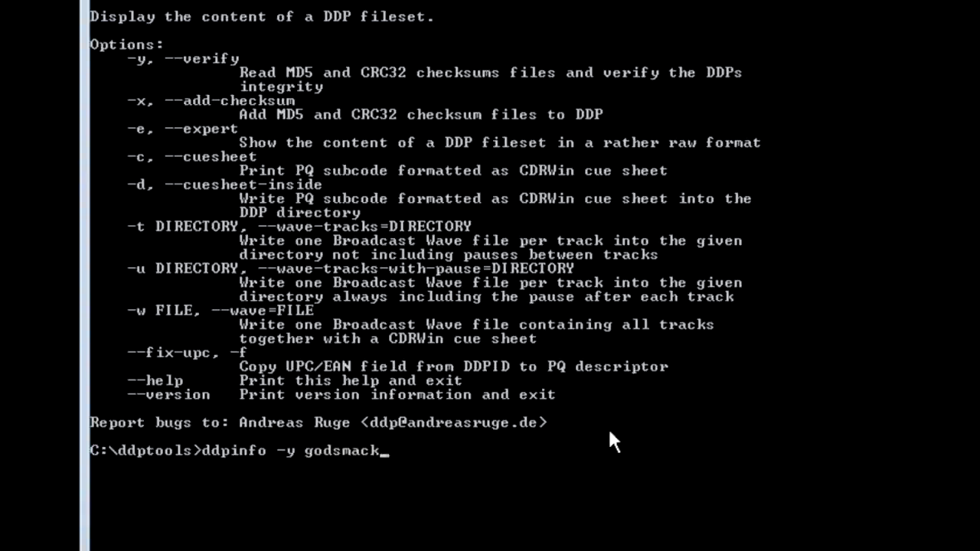
pyautogui.press('Return')
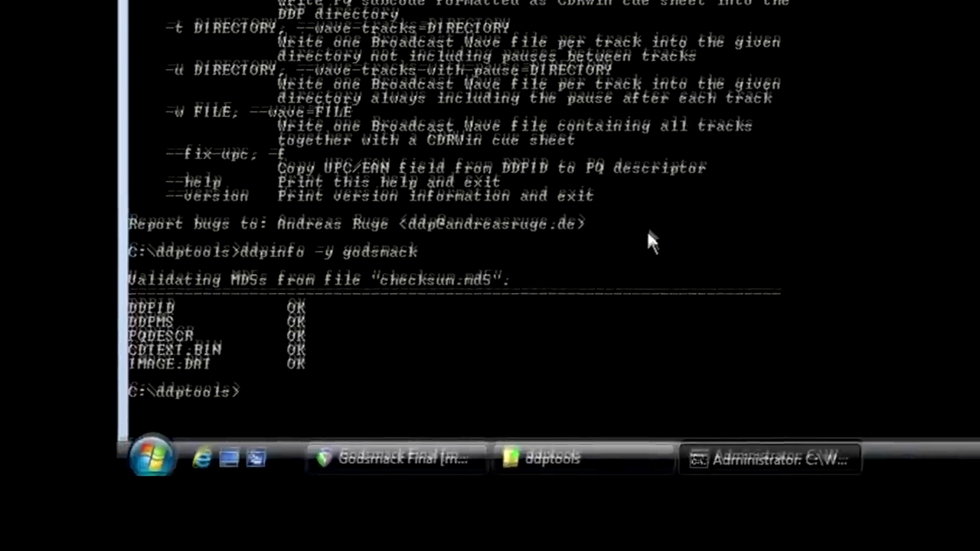
# - Extract the godsmack DDP into godsmackalbum wave, .cdt and .cue files with ddpinfo -w godsmackalbum godsmack
pyautogui.write('dd')
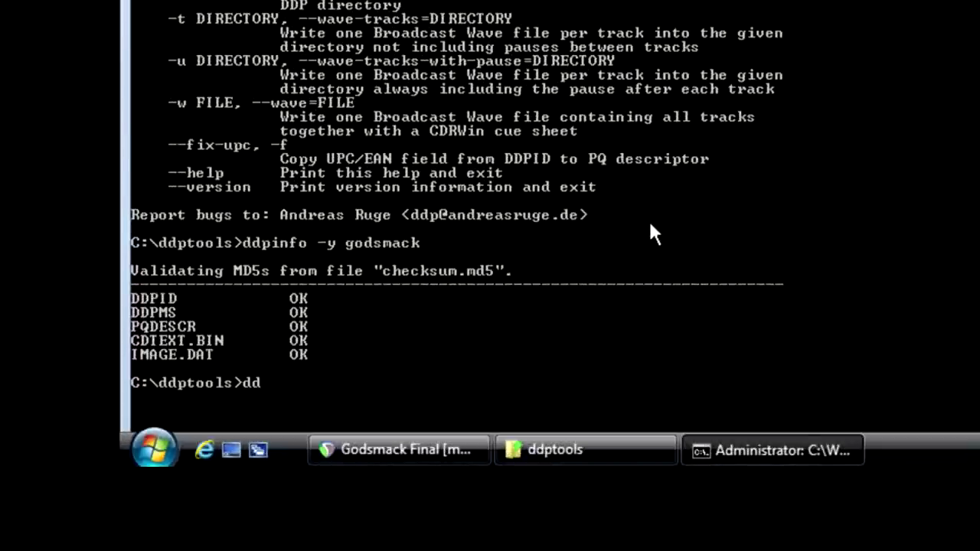
pyautogui.write('pinfo -')
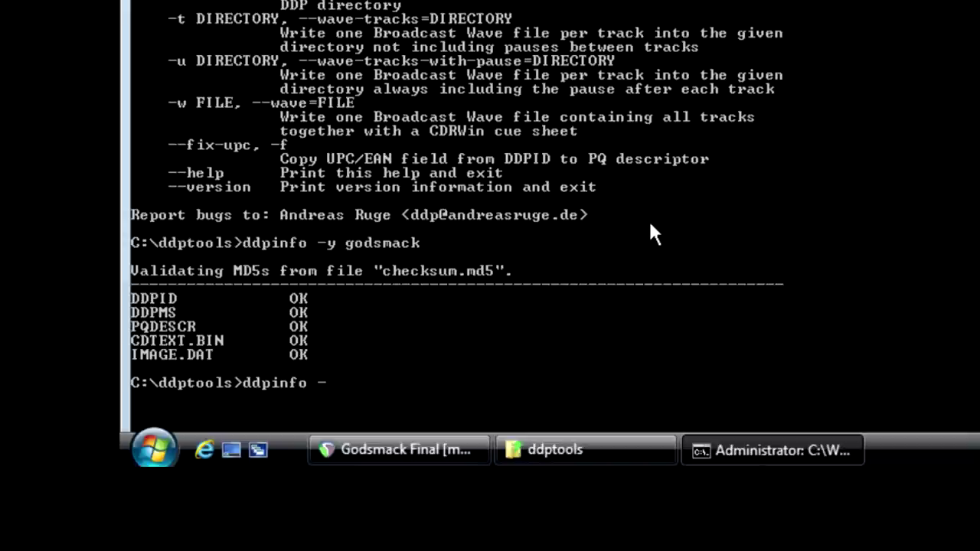
pyautogui.write('w godsmackalu')
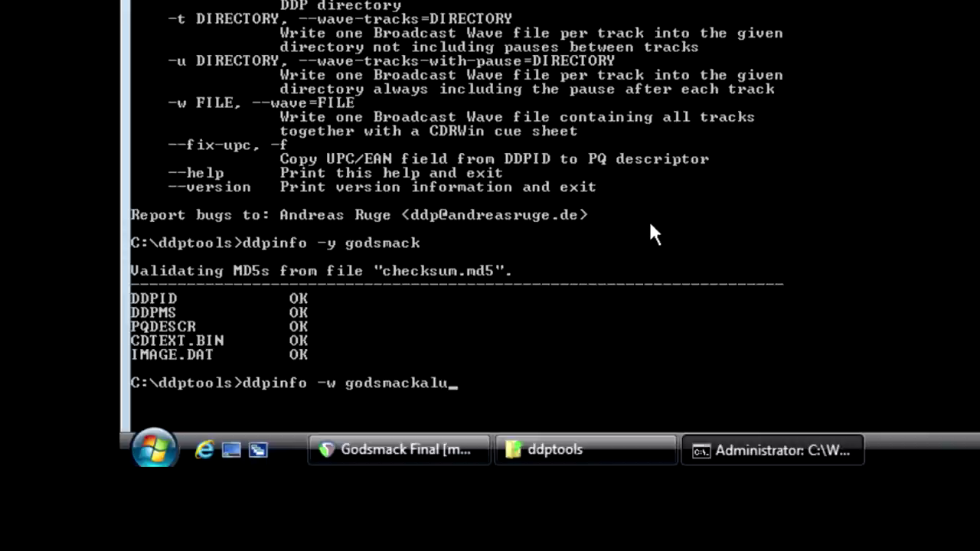
pyautogui.press('BackSpace')
pyautogui.write('bum godsmack')
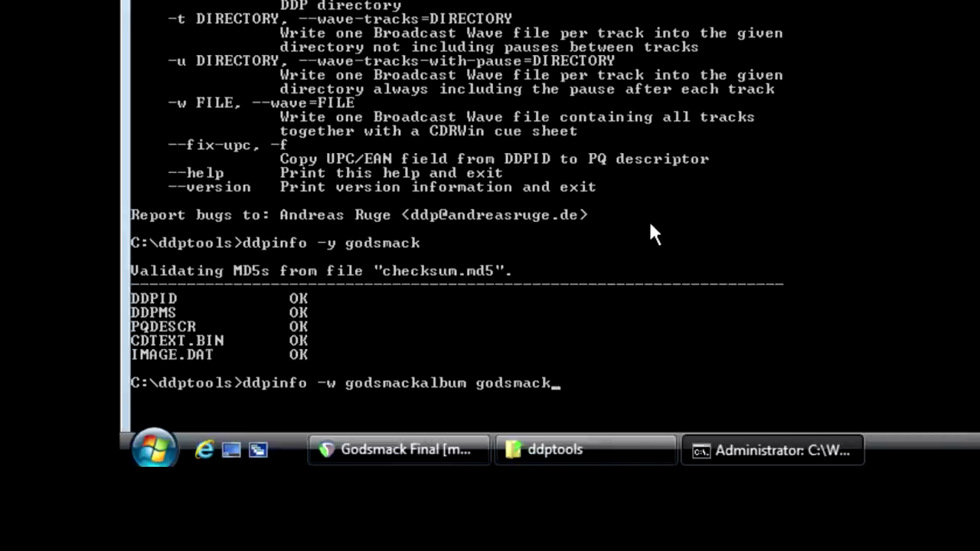
pyautogui.press('Return')
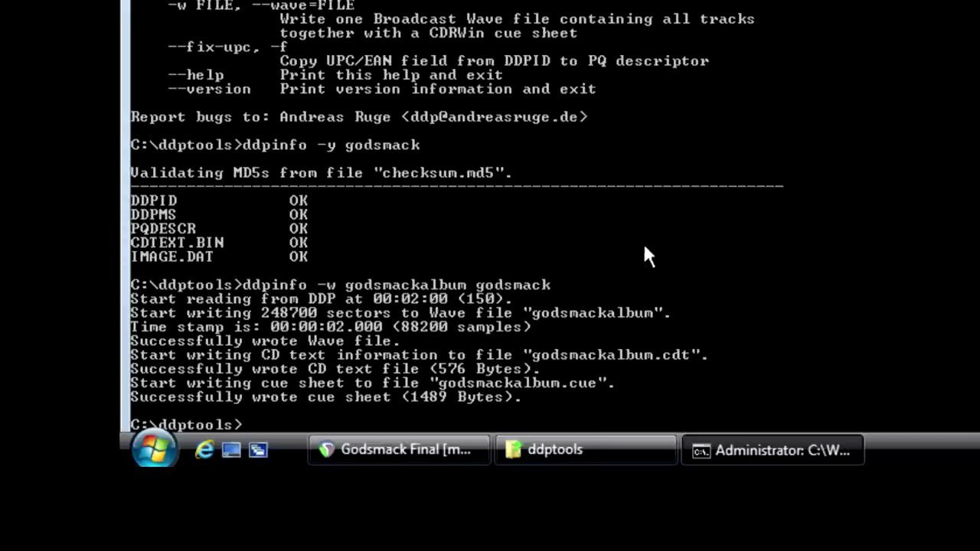
# - Inspect the new godsmackalbum, godsmackalbum.cdt and godsmackalbum.cue files in the ddptools folder
pyautogui.click(578, 452)
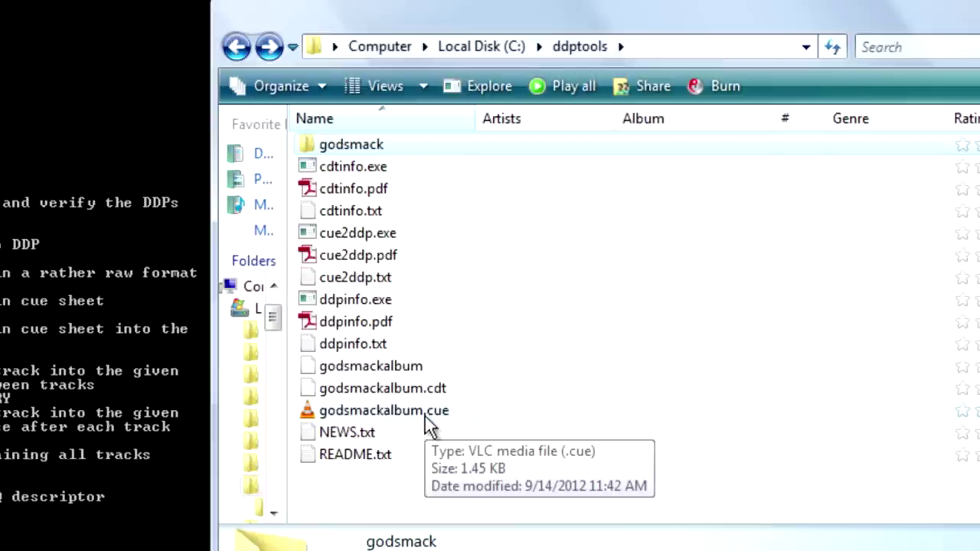
pyautogui.moveTo(411, 383)
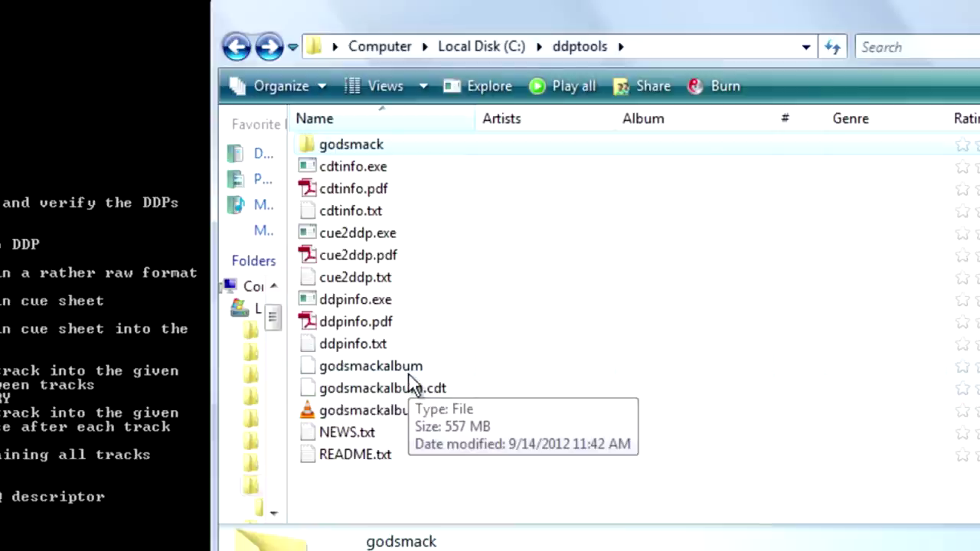
pyautogui.moveTo(399, 248)
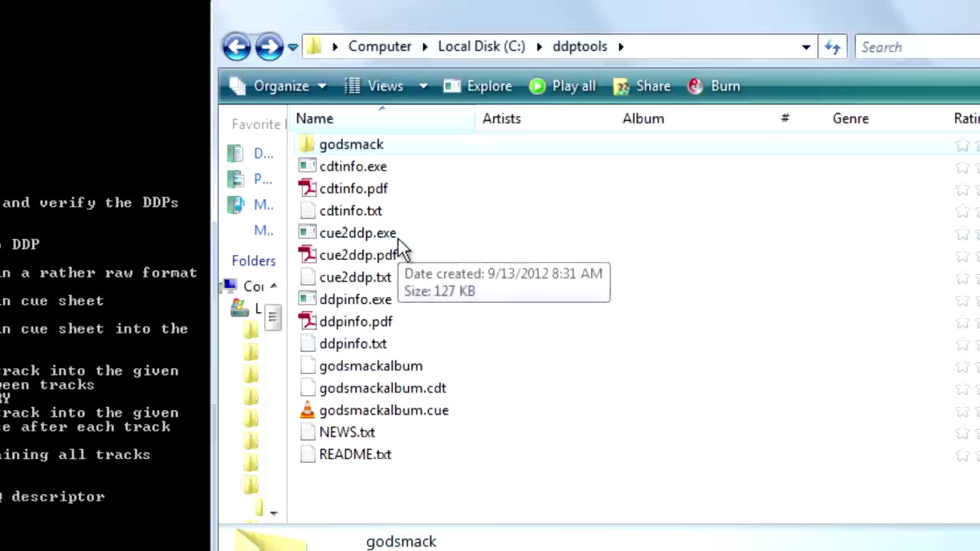
pyautogui.moveTo(382, 191)
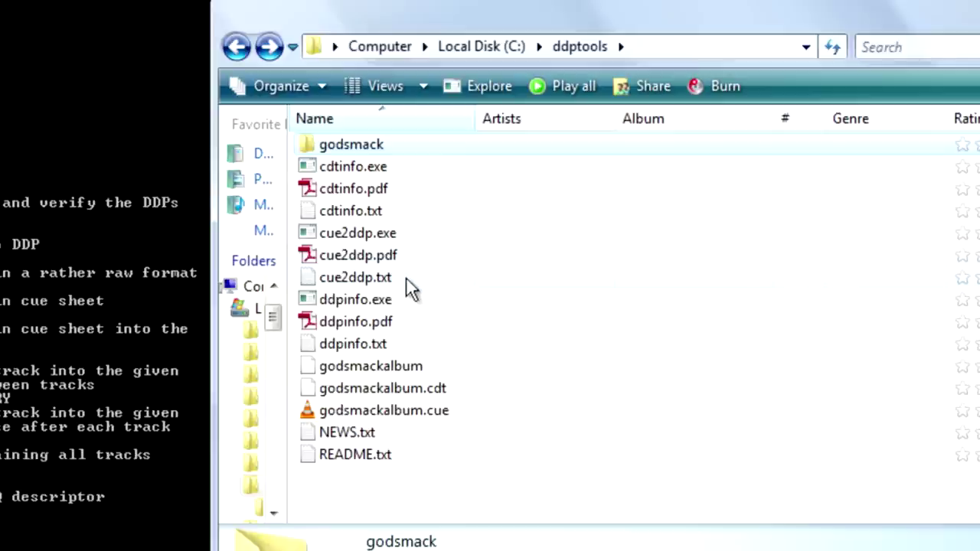
pyautogui.moveTo(407, 279)
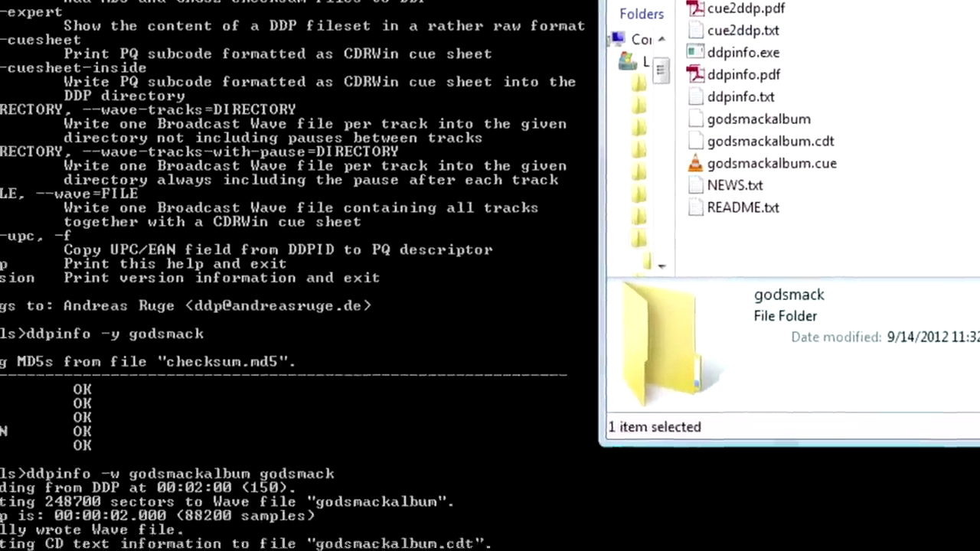
pyautogui.click(131, 507)
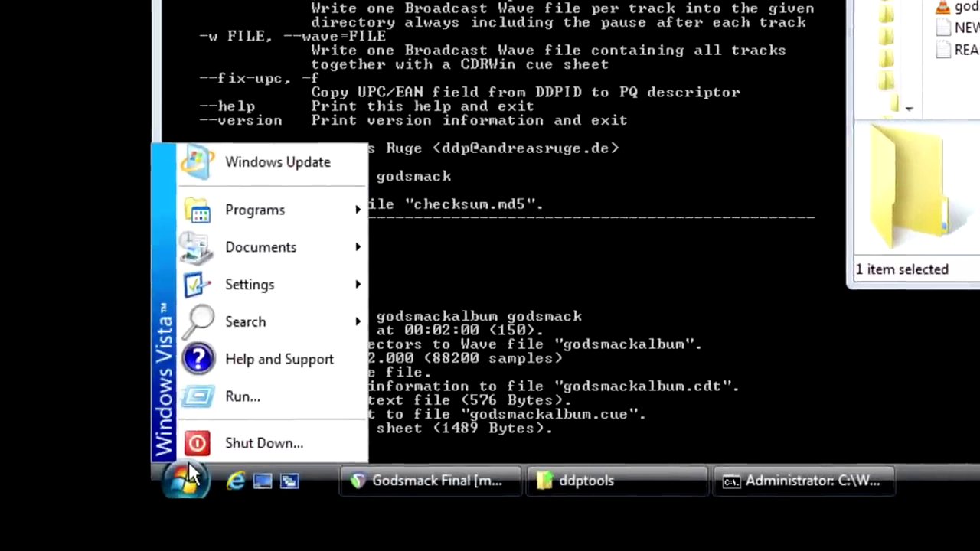
pyautogui.moveTo(246, 303)
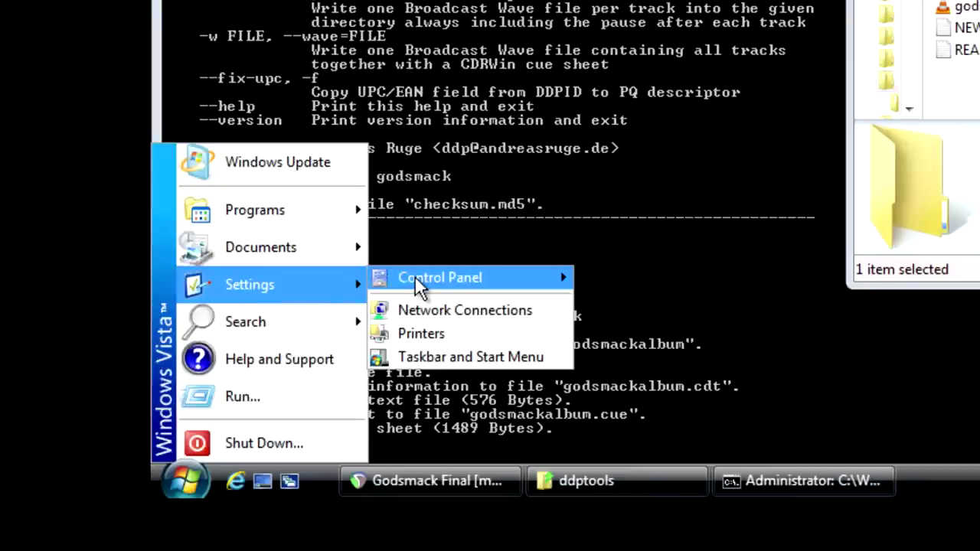
pyautogui.moveTo(418, 282)
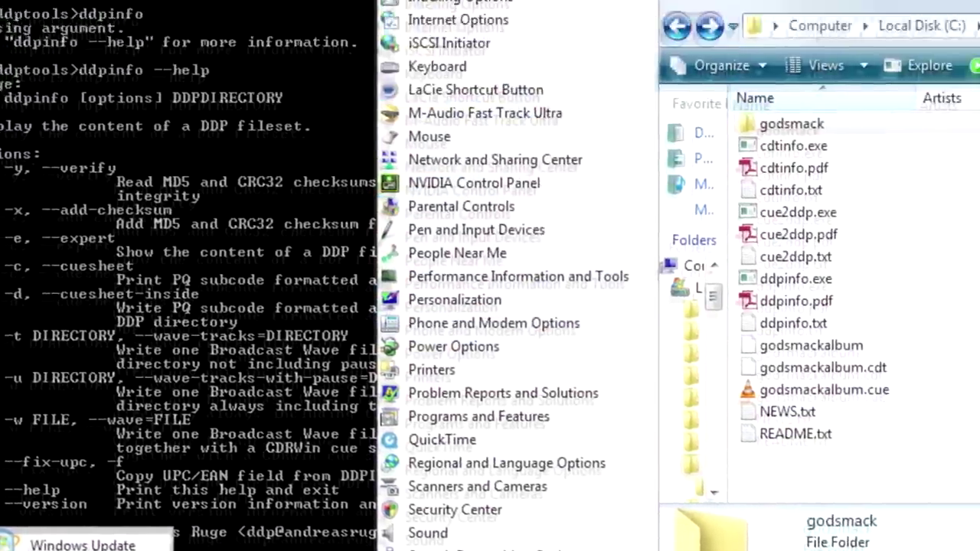
pyautogui.click(404, 190)
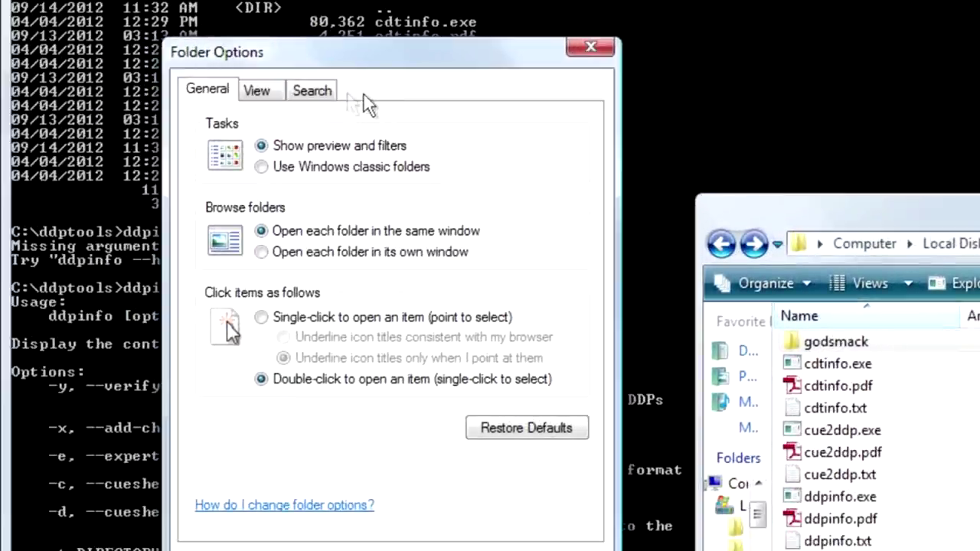
pyautogui.click(256, 91)
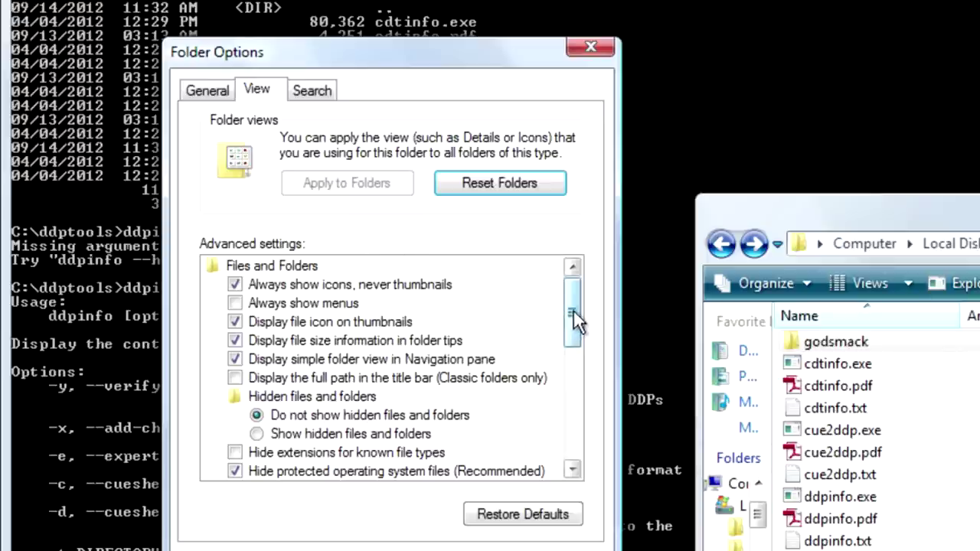
pyautogui.moveTo(574, 310); pyautogui.dragTo(571, 347)
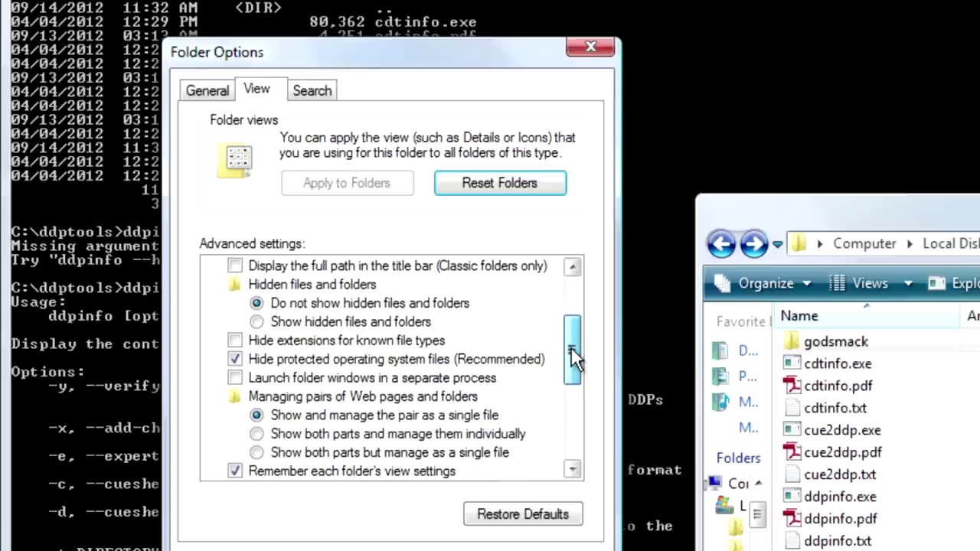
pyautogui.moveTo(571, 347); pyautogui.dragTo(573, 367)
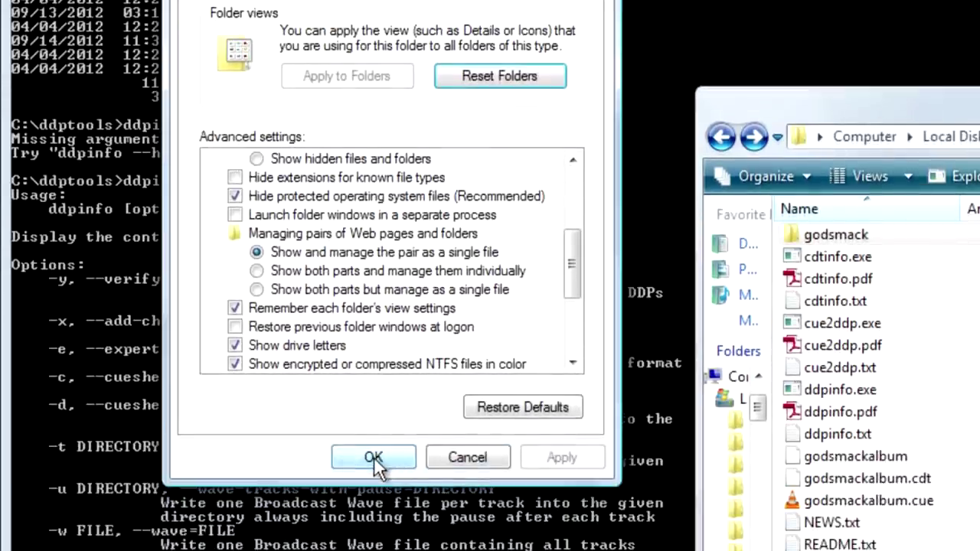
pyautogui.click(467, 464)
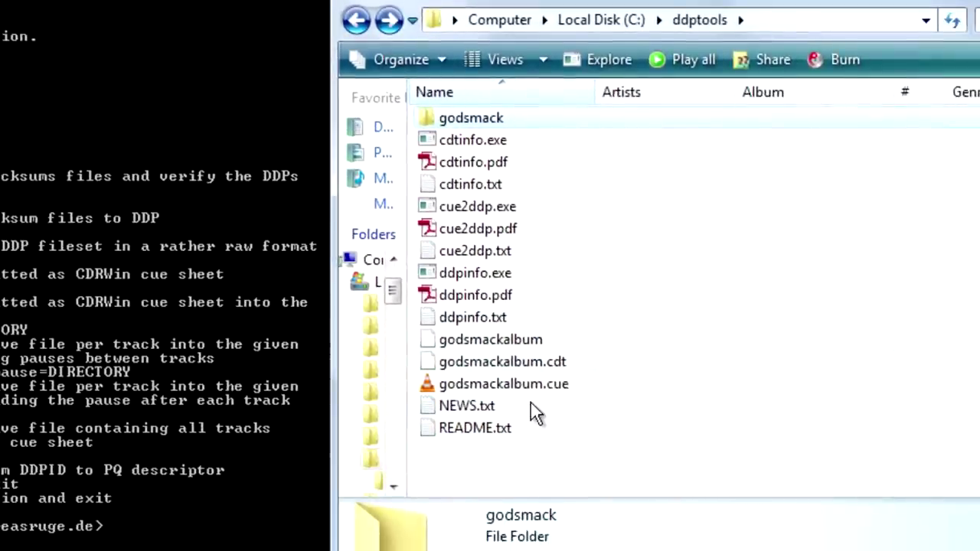
# - Rename godsmackalbum to godsmackalbum.wav so Explorer shows it as a 557 MB Wave Sound
pyautogui.click(530, 345)
pyautogui.click(520, 346)
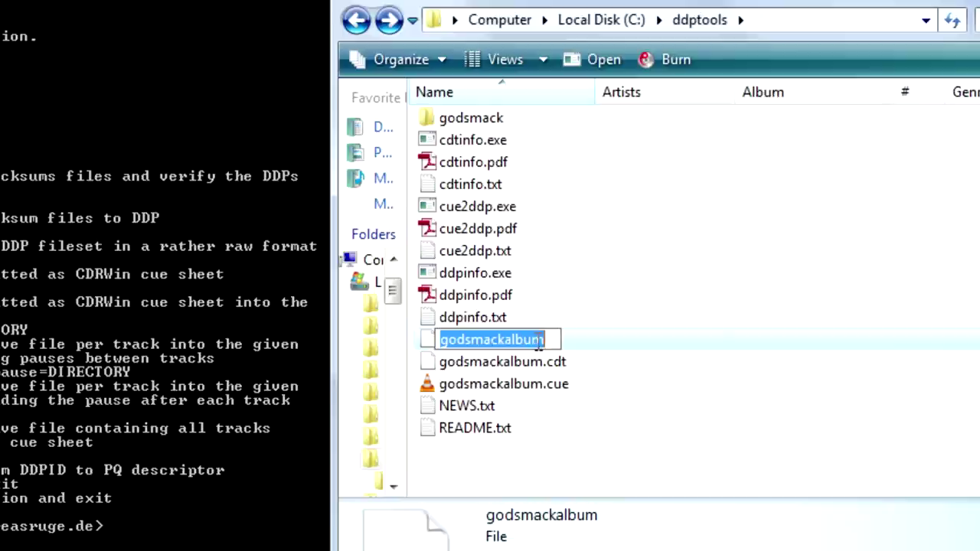
pyautogui.press('End')
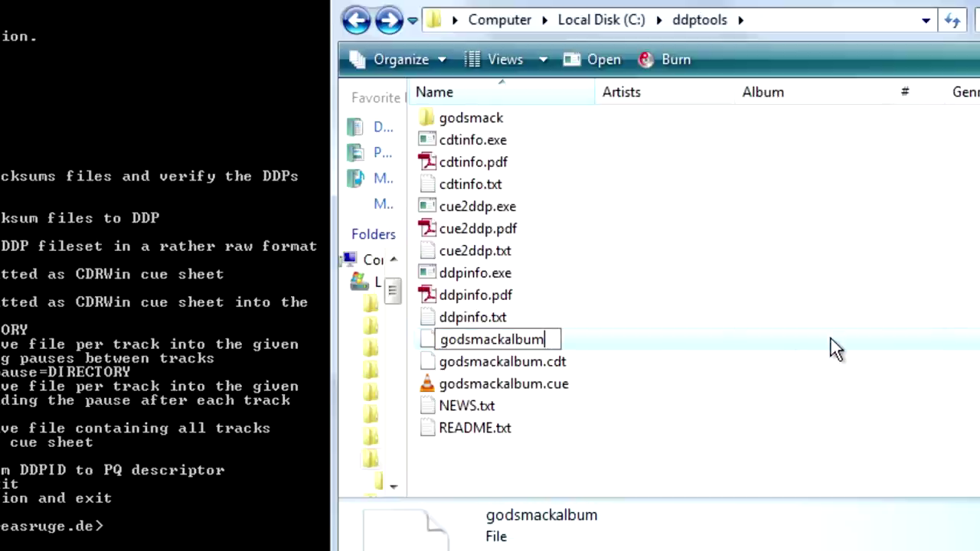
pyautogui.write('.wav')
pyautogui.press('Return')
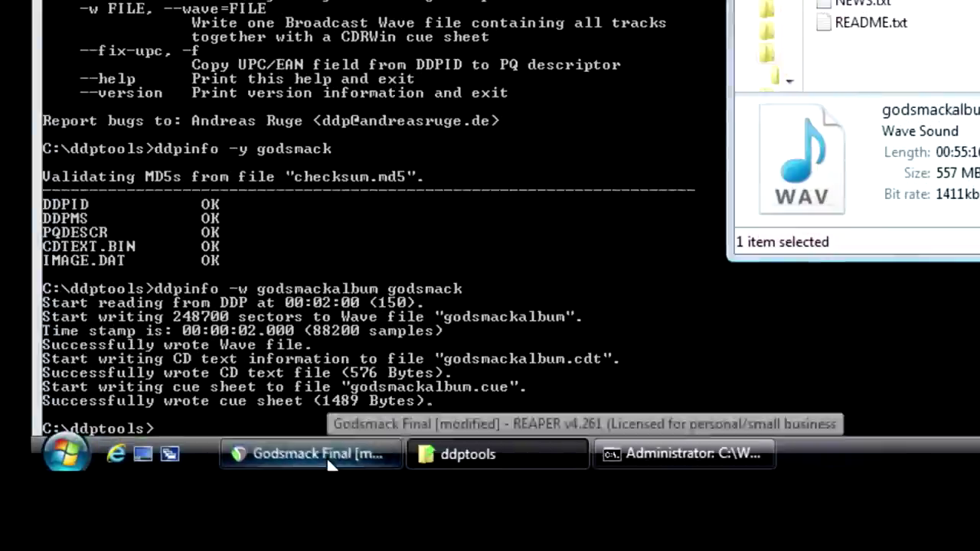
# - Dismiss REAPER's Render dialog and drag godsmackalbum.wav from ddptools into the project as a new track
pyautogui.click(326, 457)
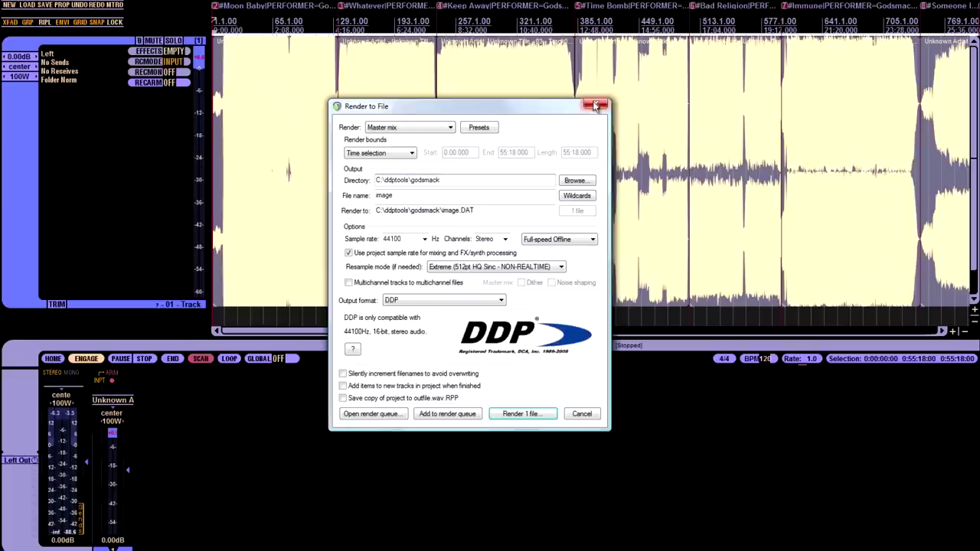
pyautogui.press('Escape')
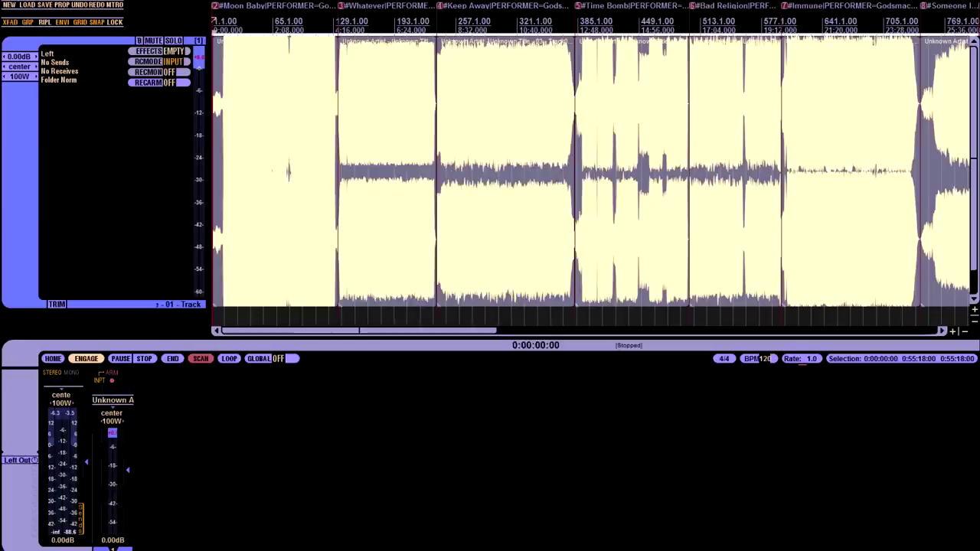
pyautogui.scroll(-1, 411, 294)
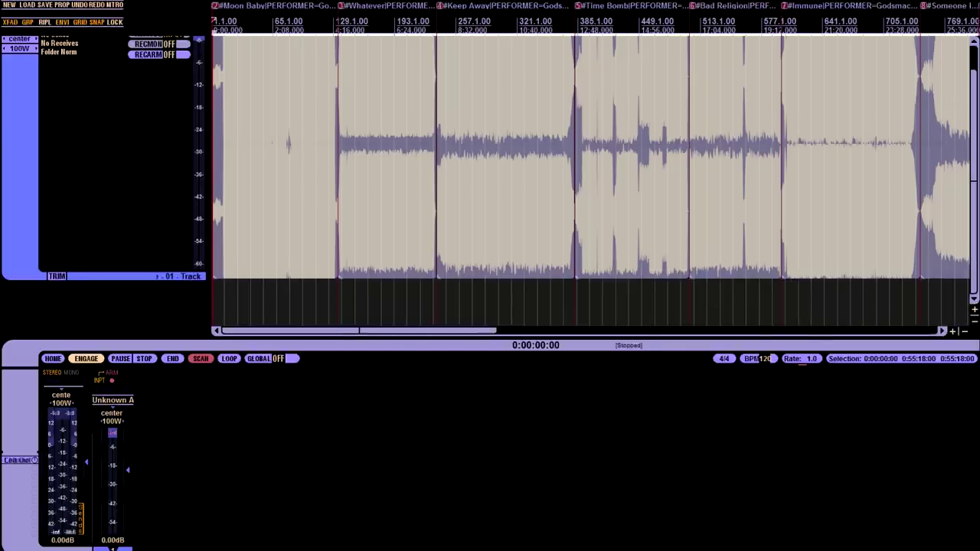
pyautogui.hotkey('alt', 'Tab')
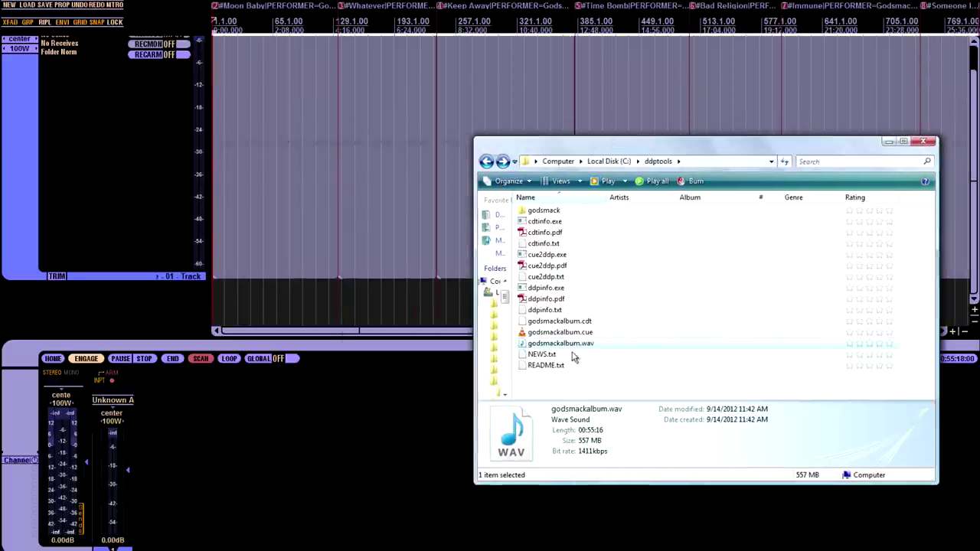
pyautogui.moveTo(576, 349); pyautogui.dragTo(226, 309)
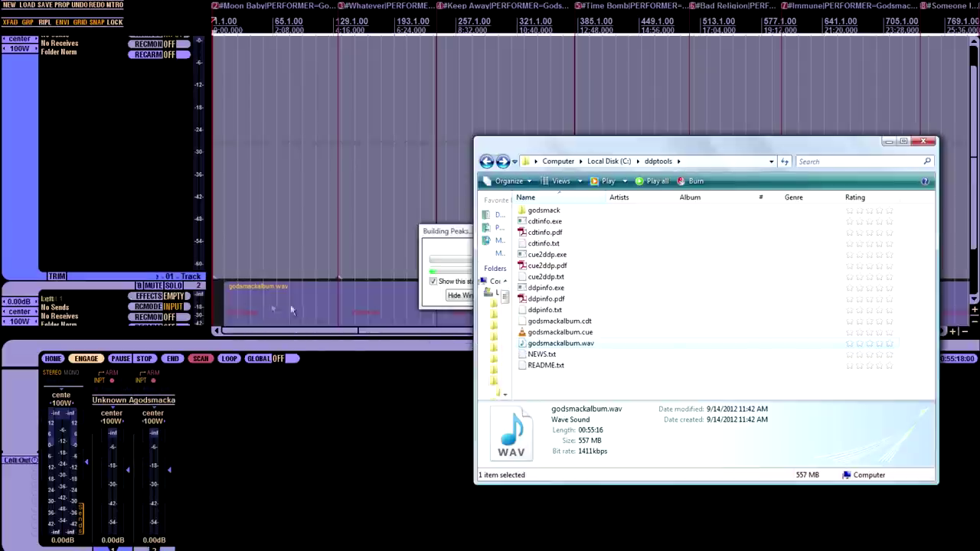
# - Move the imported album item to start at 2.1.00 on the Moon Baby marker and check alignment
pyautogui.click(334, 301)
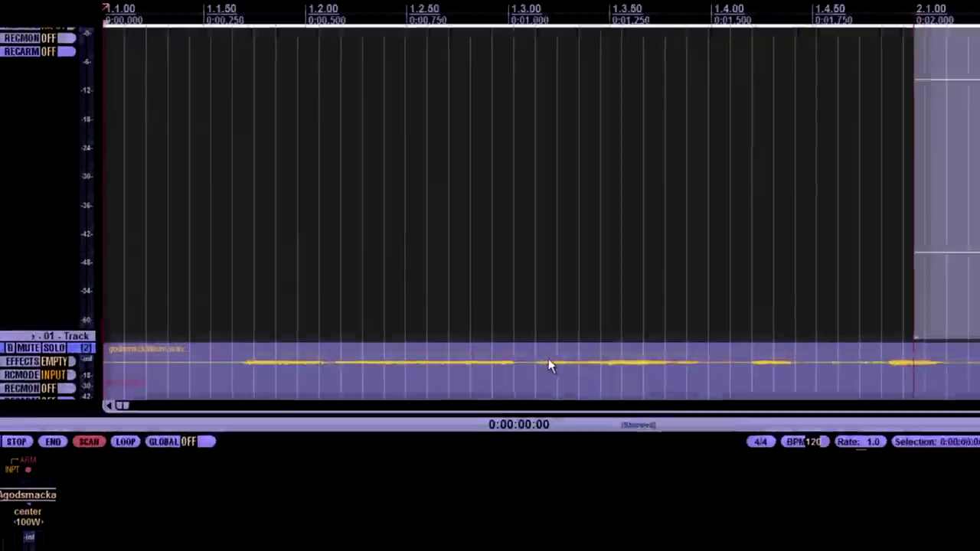
pyautogui.scroll(-4, 548, 359)
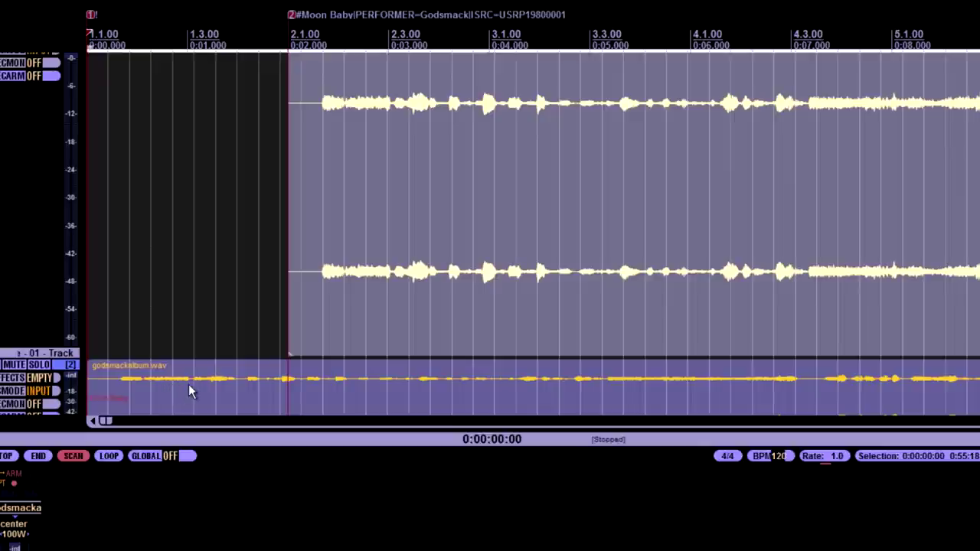
pyautogui.moveTo(189, 386); pyautogui.dragTo(441, 397)
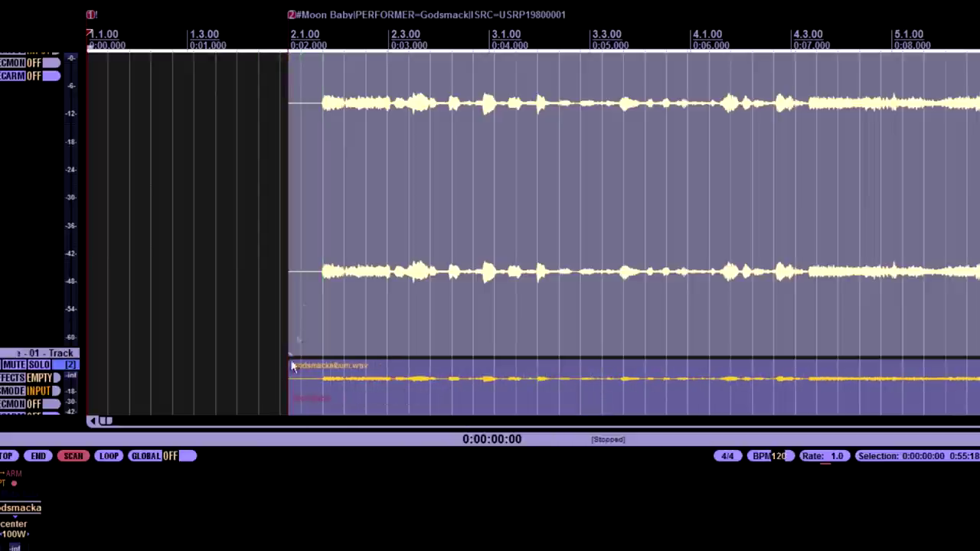
pyautogui.scroll(10, 335, 70)
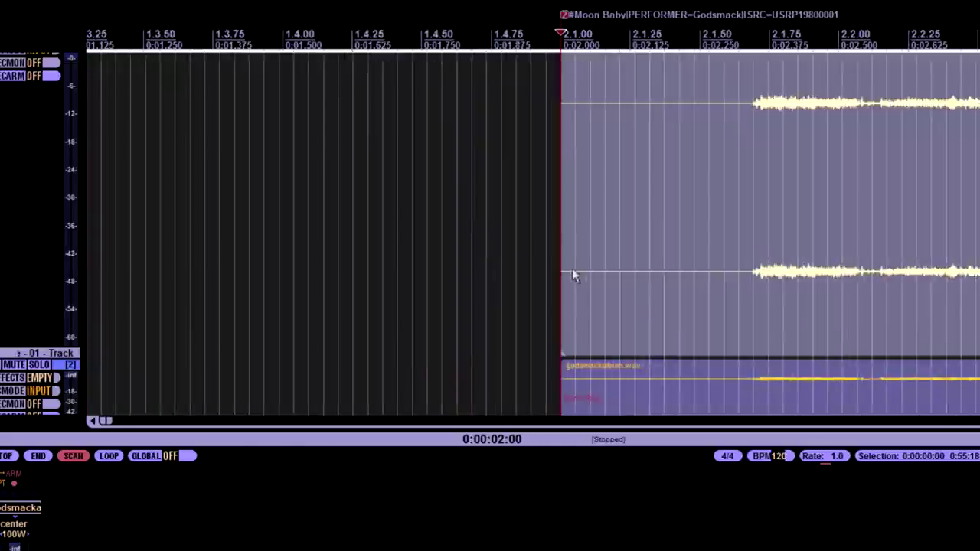
pyautogui.scroll(2, 685, 333)
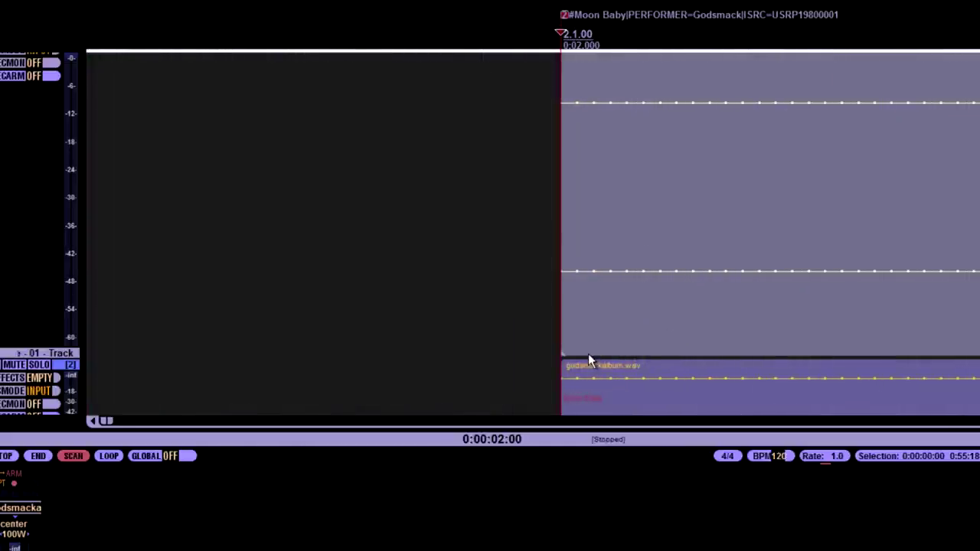
pyautogui.scroll(-15, 588, 353)
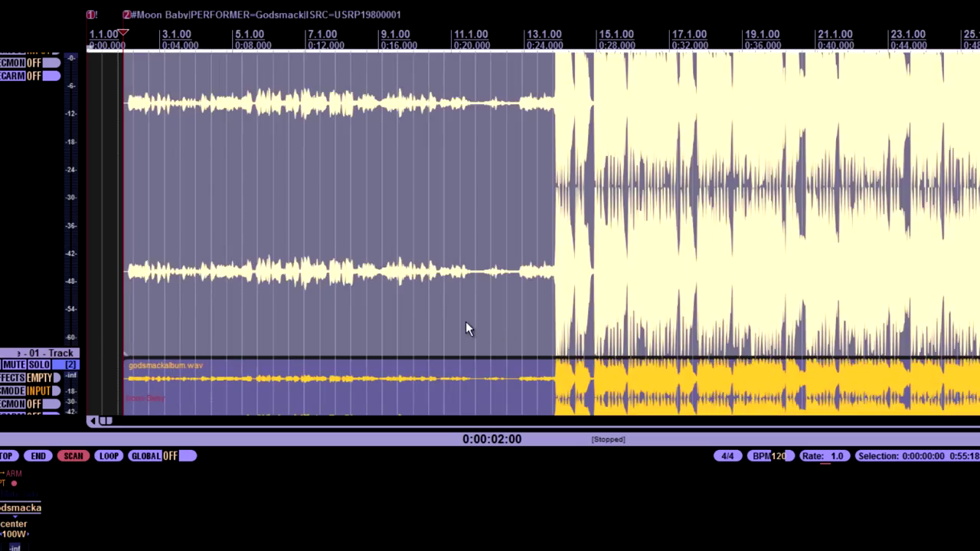
pyautogui.scroll(-8, 466, 321)
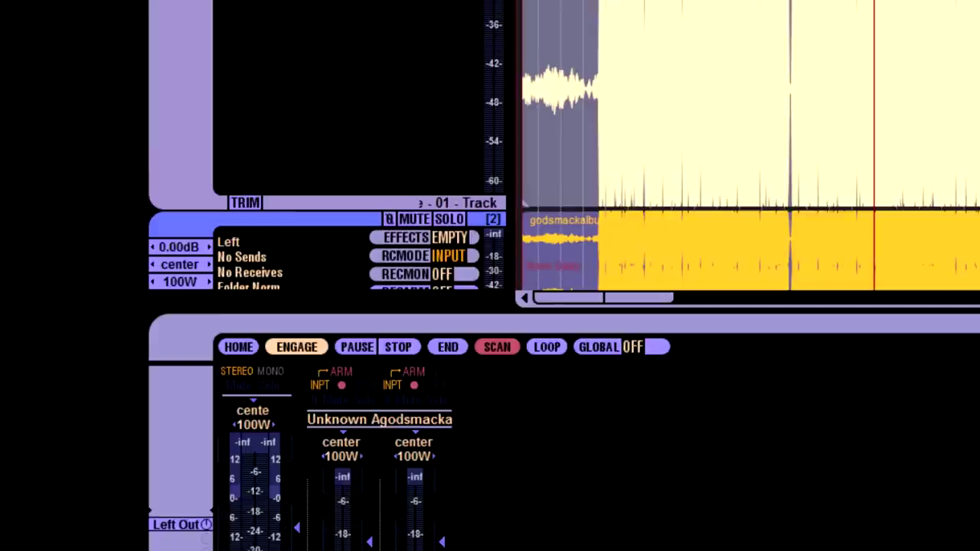
pyautogui.scroll(-3, 498, 229)
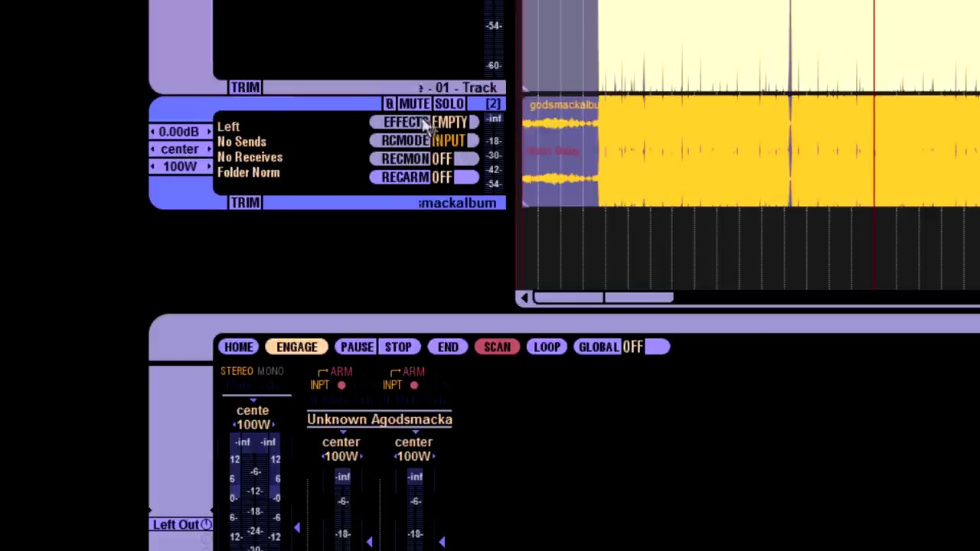
# - Invert the album track's polarity, play from a later marker, and stop near 49 minutes
pyautogui.click(388, 101)
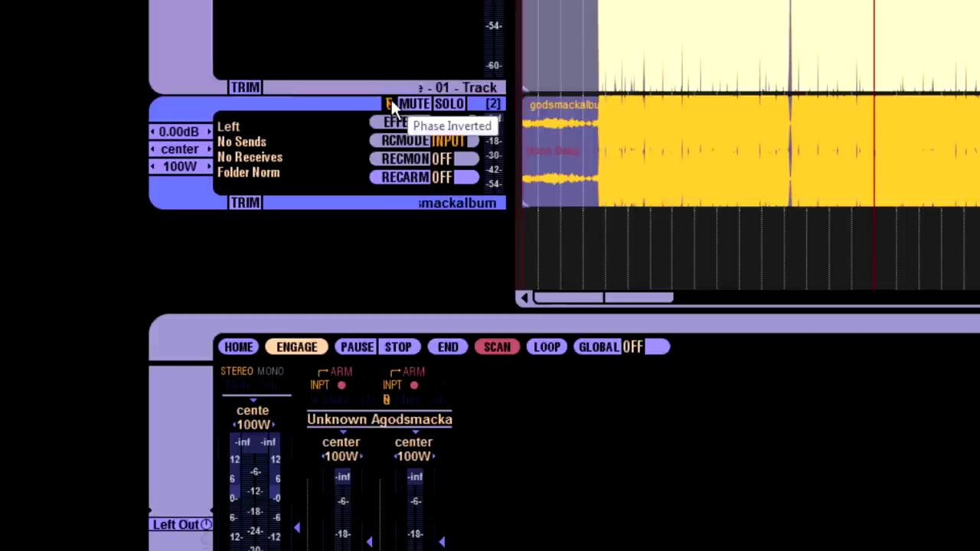
pyautogui.click(651, 237)
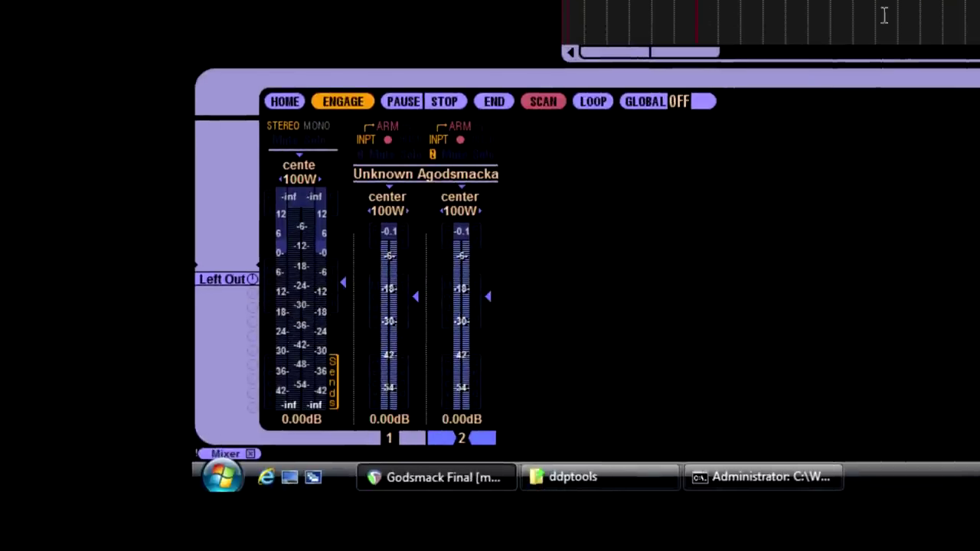
pyautogui.scroll(-2, 877, 22)
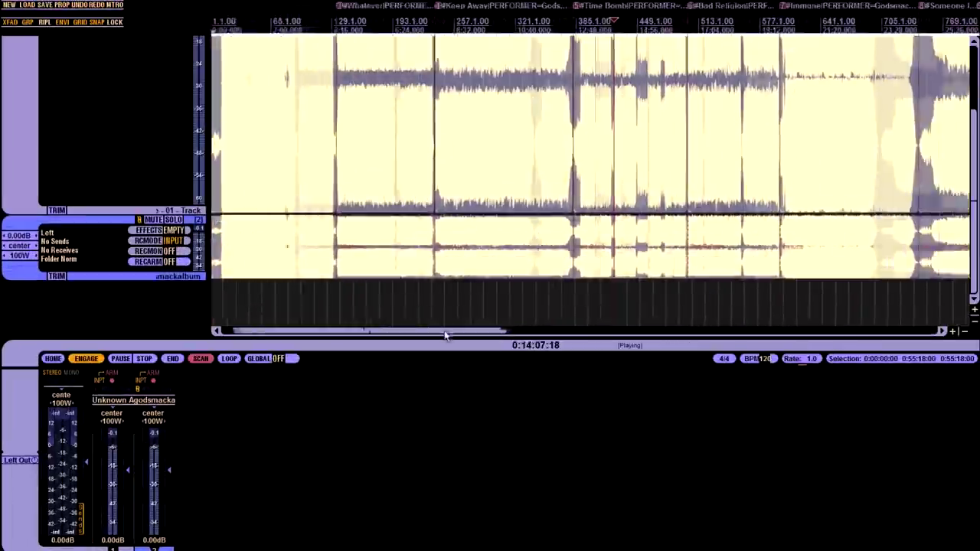
pyautogui.hscroll(5, 702, 164)
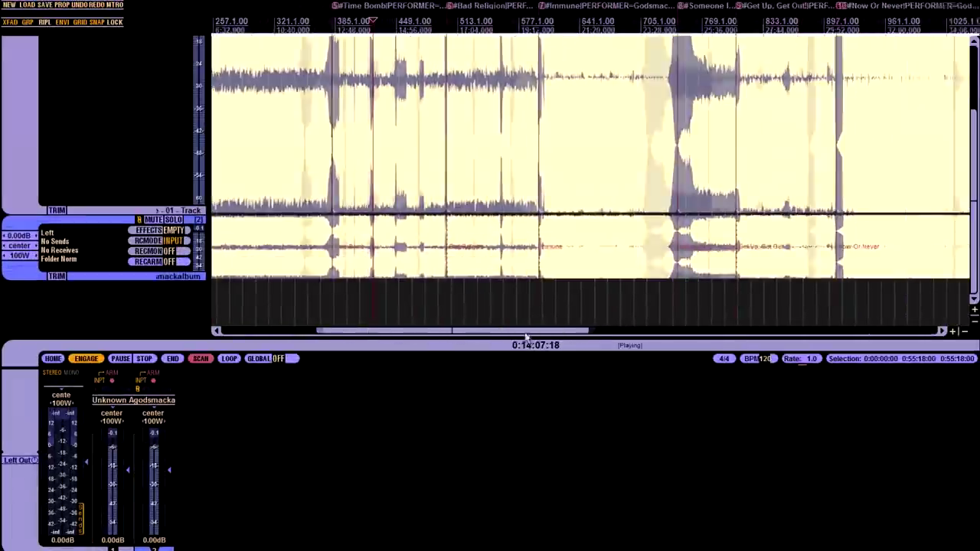
pyautogui.click(441, 311)
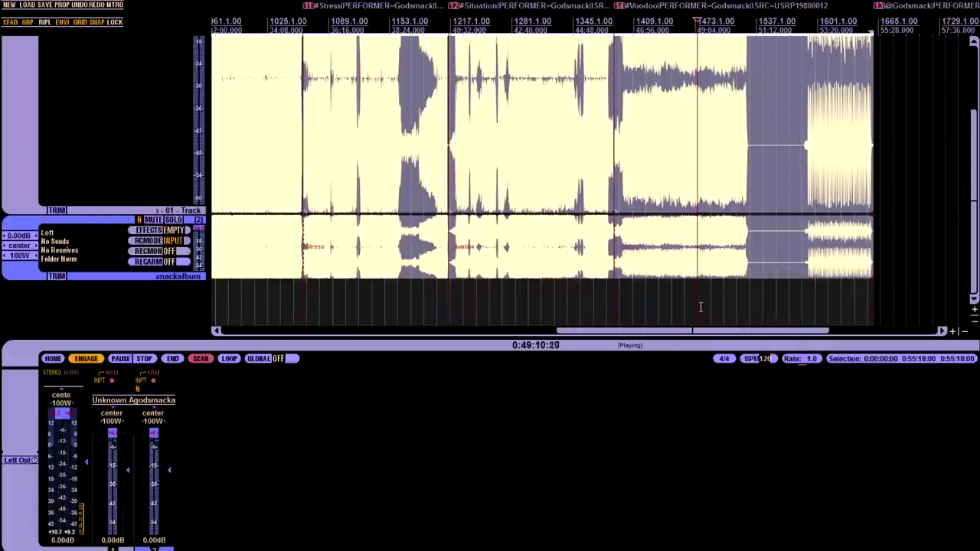
pyautogui.press('space')
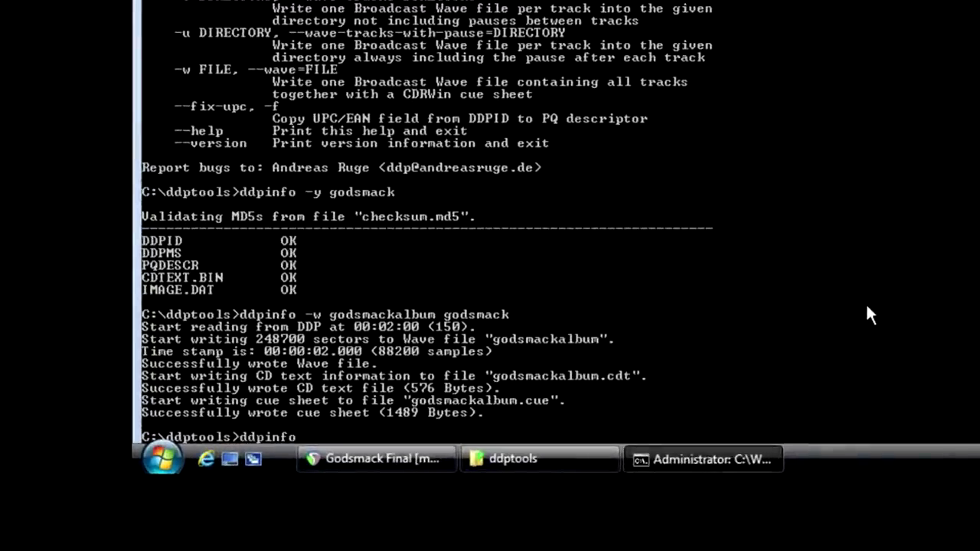
# - Write DDP_image.cue inside the godsmack DDP folder with ddpinfo -d godsmack
pyautogui.write('-')
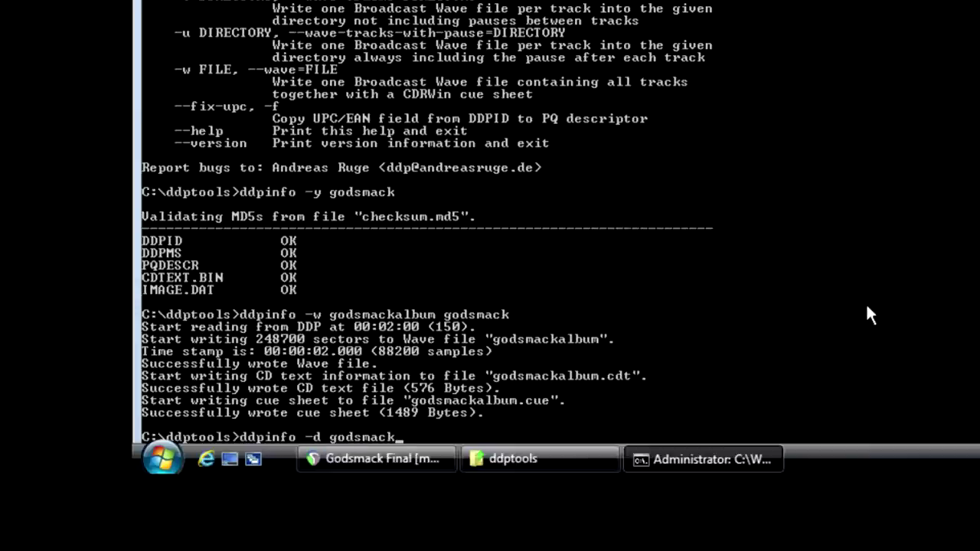
pyautogui.write('d godsmack')
pyautogui.press('Return')
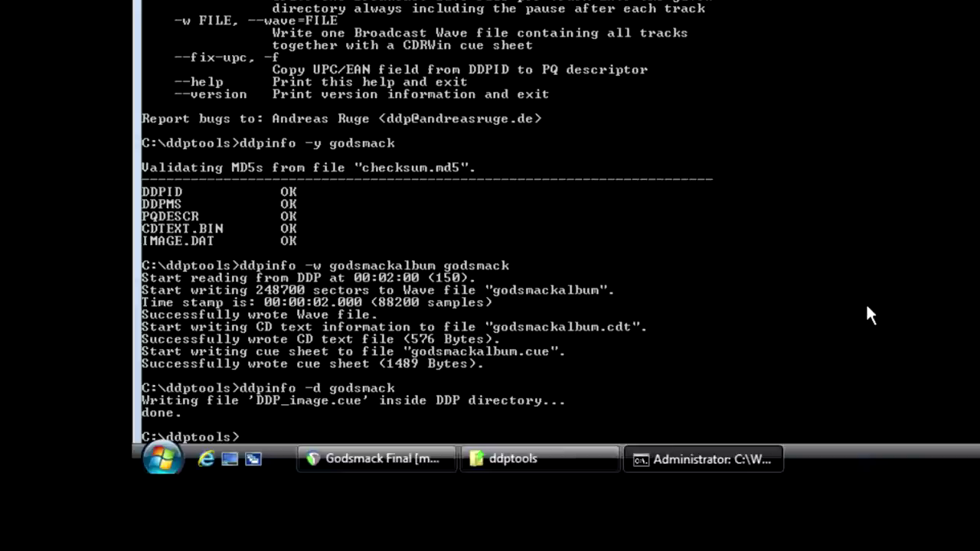
# - Launch Notepad and drag DDP_image.cue from the godsmack DDP folder into it
pyautogui.click(161, 461)
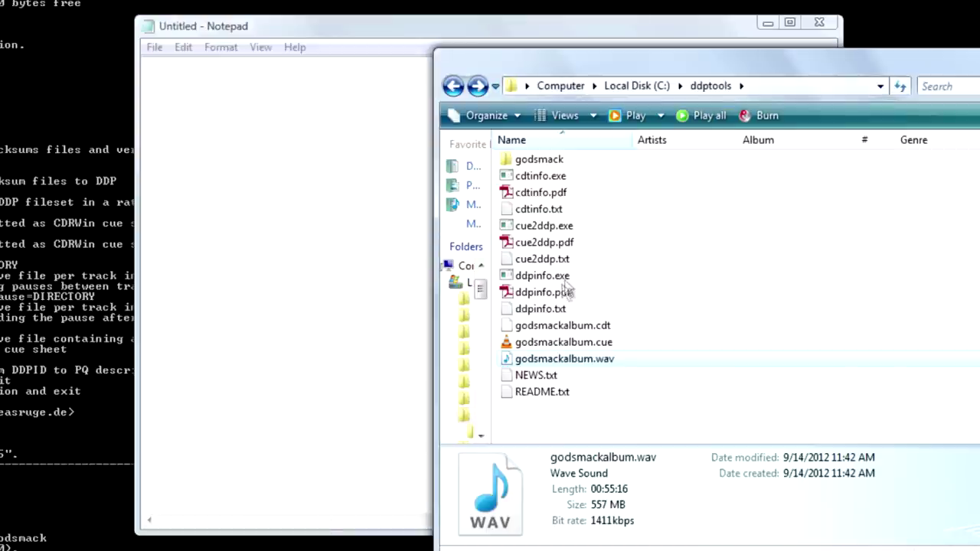
pyautogui.doubleClick(551, 163)
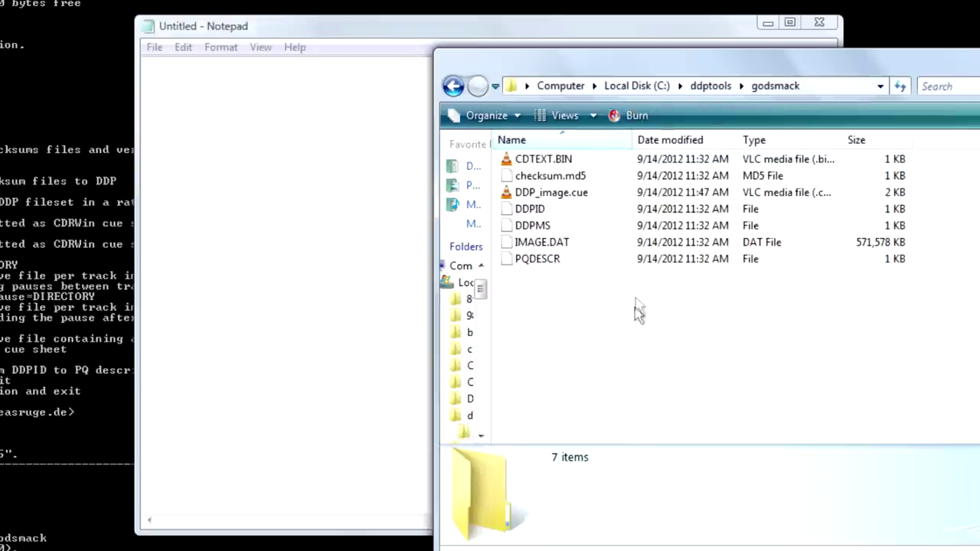
pyautogui.click(563, 195)
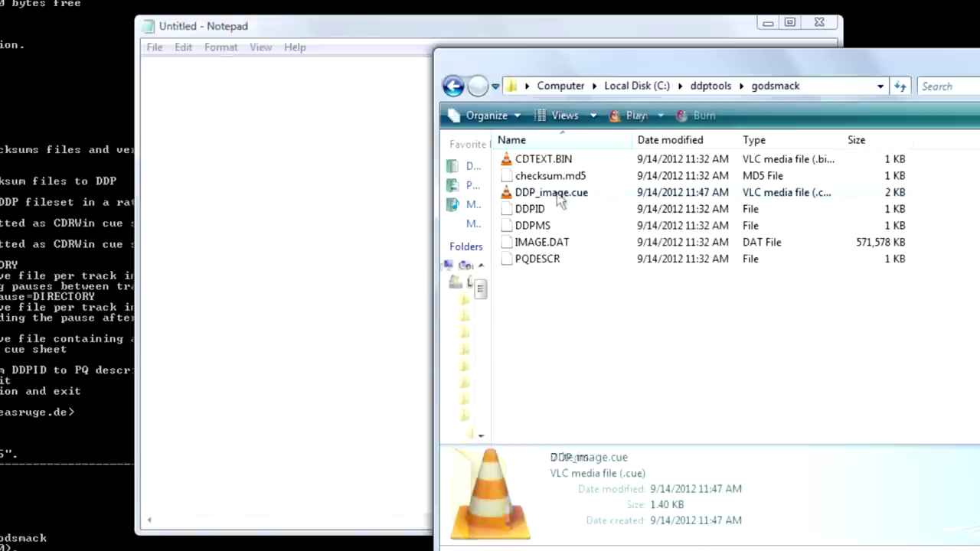
pyautogui.moveTo(557, 193); pyautogui.dragTo(293, 215)
pyautogui.click(345, 32)
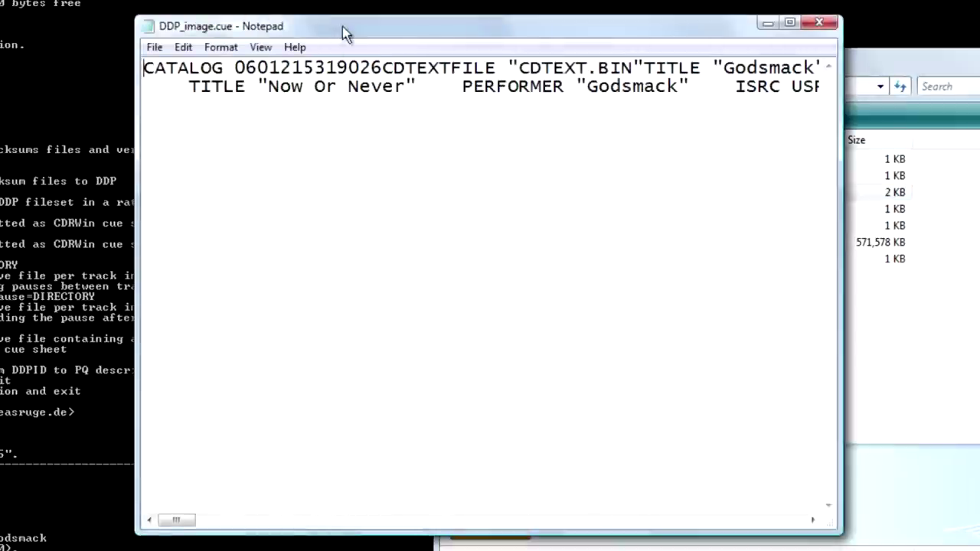
pyautogui.moveTo(344, 33); pyautogui.dragTo(272, 63)
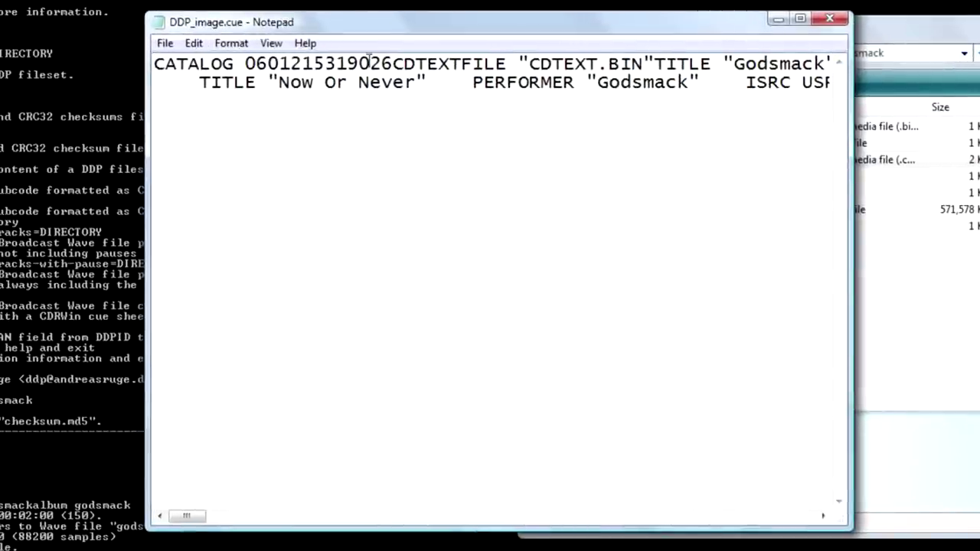
# - Check Word Wrap, then break CDTEXTFILE, TITLE and PERFORMER onto their own header lines
pyautogui.click(244, 46)
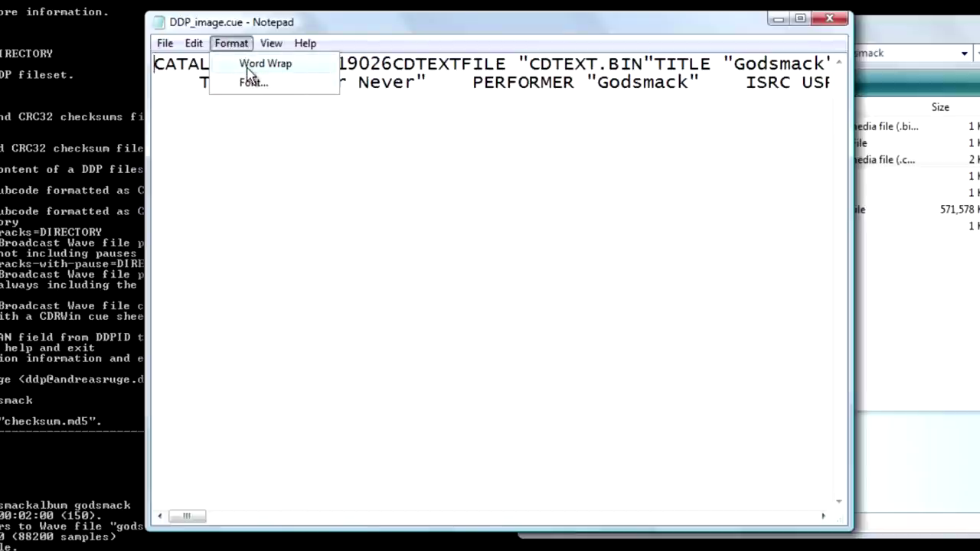
pyautogui.click(232, 43)
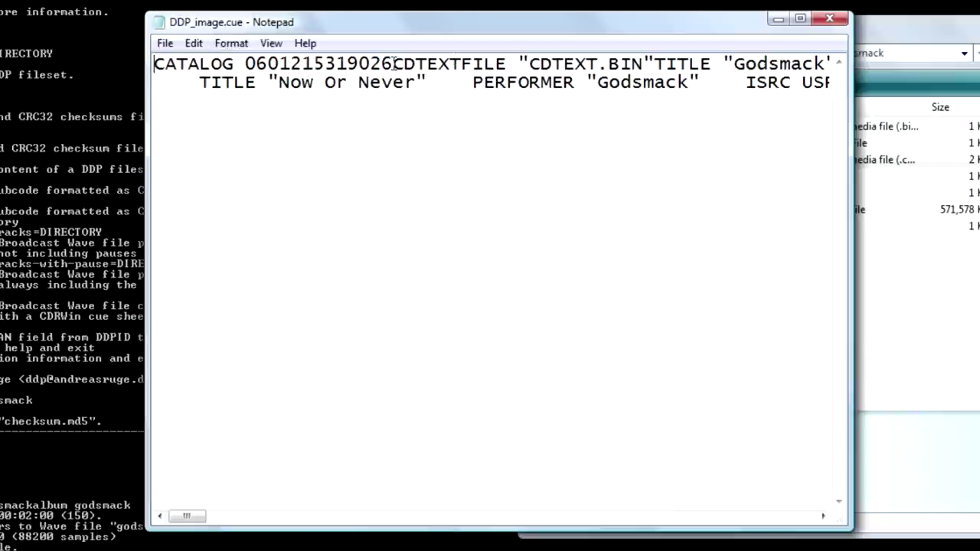
pyautogui.press('Return')
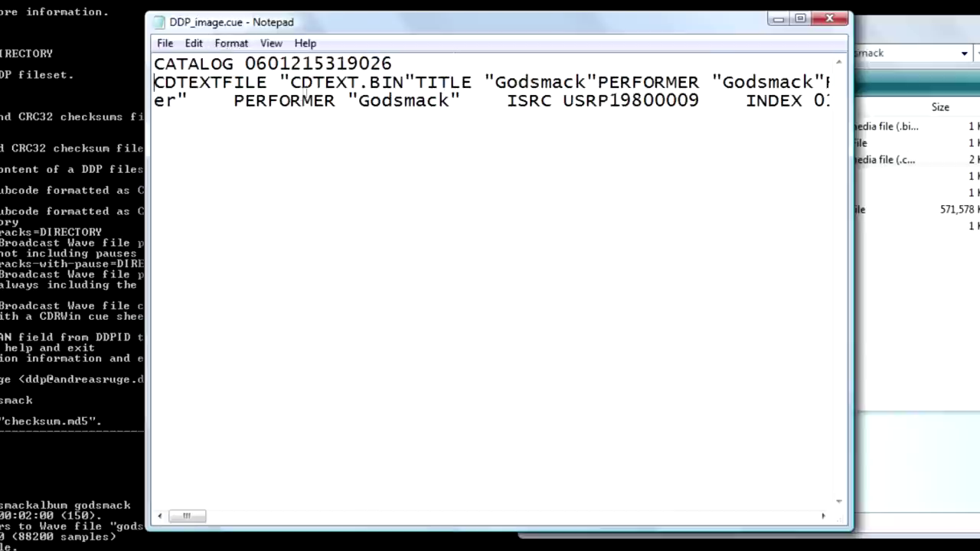
pyautogui.click(416, 83)
pyautogui.press('Return')
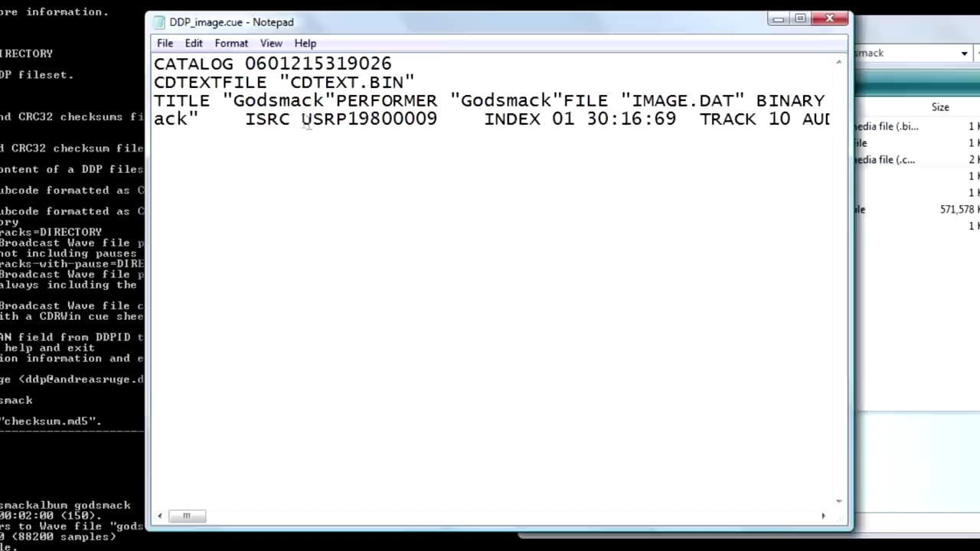
pyautogui.click(336, 100)
pyautogui.press('Return')
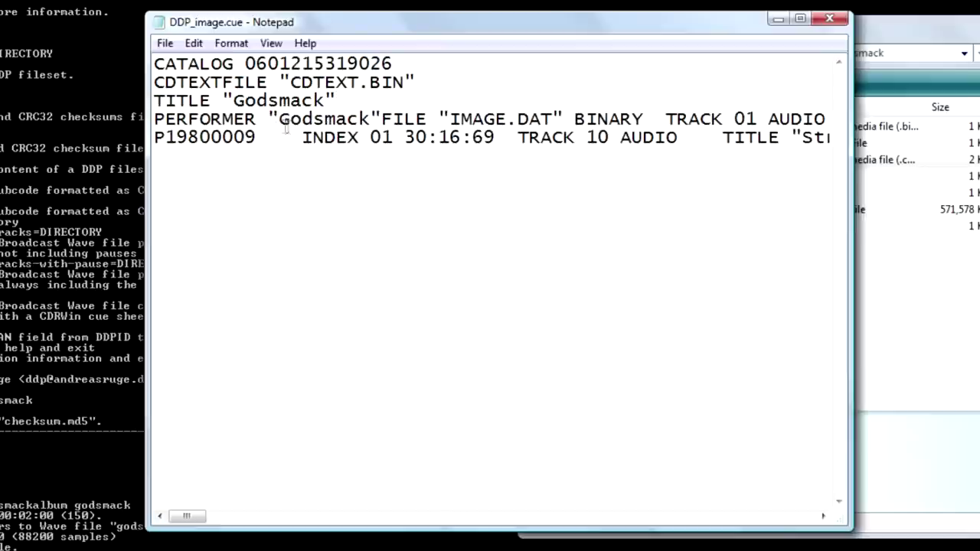
# - Put FILE "IMAGE.DAT" and BINARY TRACK 01 on separate lines, with a blank line above FILE
pyautogui.click(382, 118)
pyautogui.press('Return')
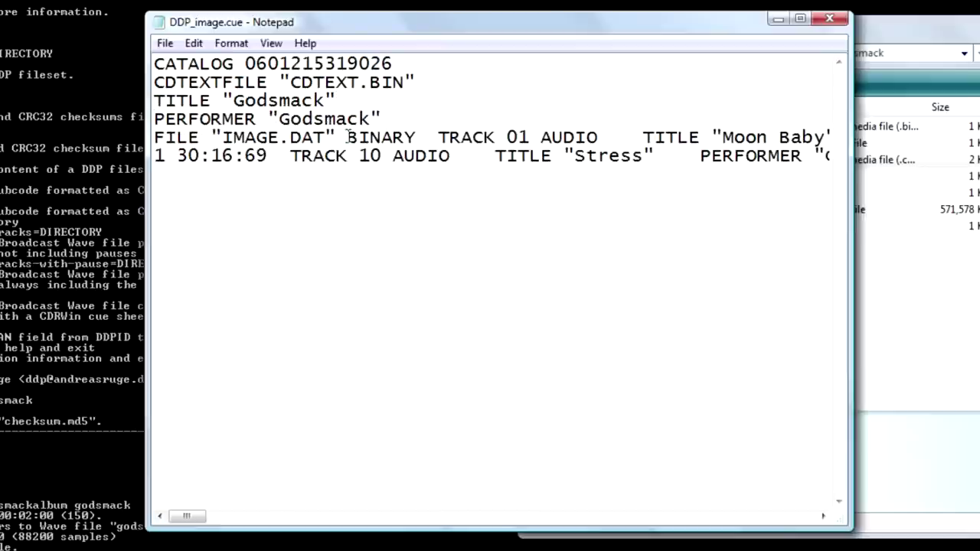
pyautogui.click(348, 137)
pyautogui.press('Return')
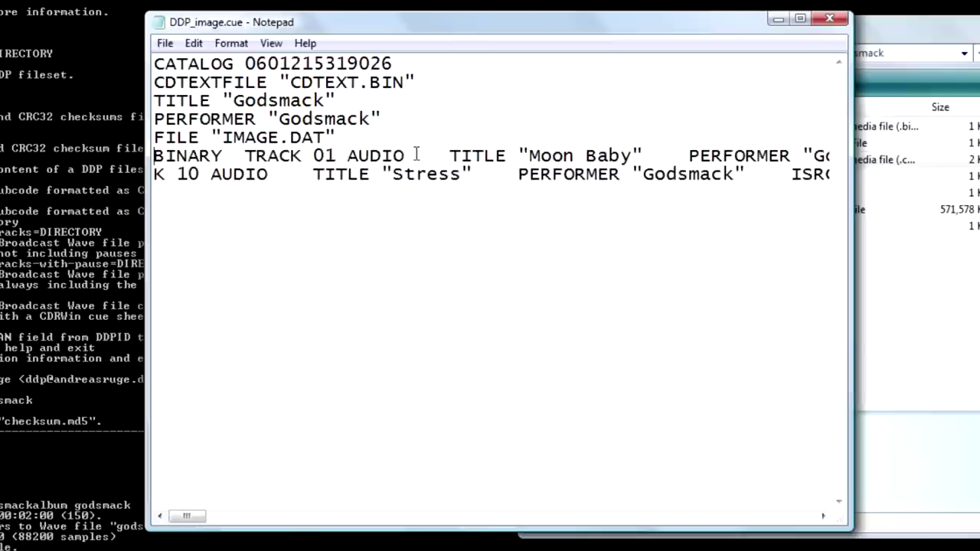
pyautogui.press('Return')
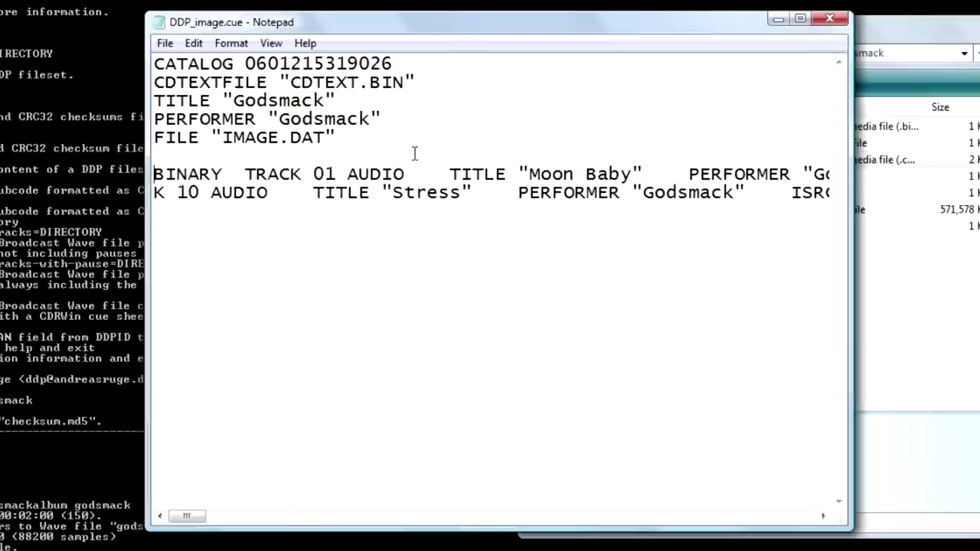
pyautogui.press('BackSpace')
pyautogui.press('Return')
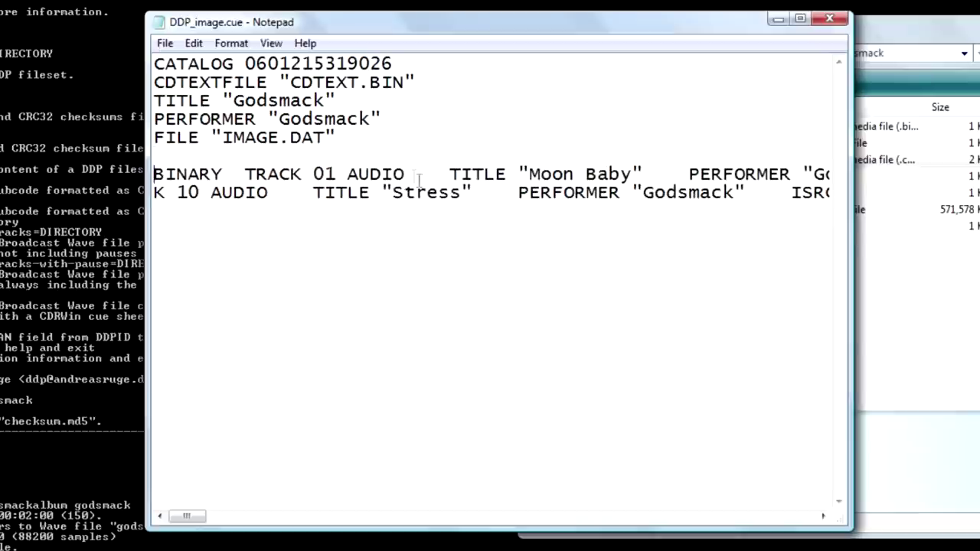
pyautogui.click(155, 138)
pyautogui.press('Return')
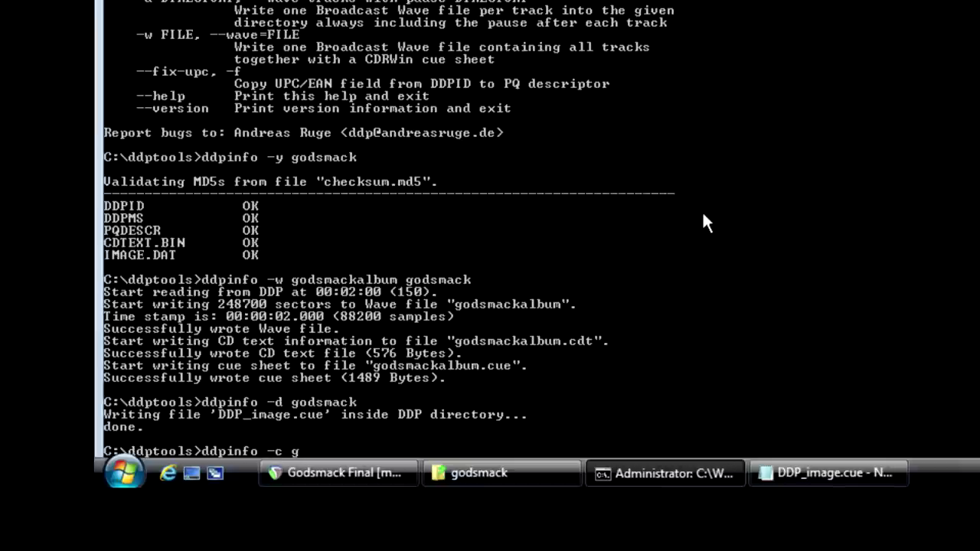
# - Run 'ddpinfo -c godsmack' to print the full cue sheet, then return to the Notepad cue file
pyautogui.write('mack')
pyautogui.press('Return')
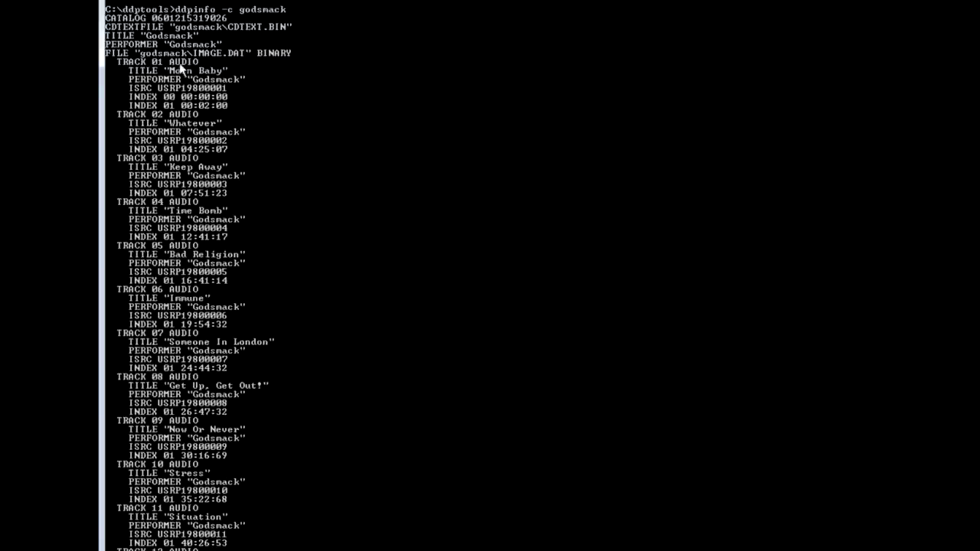
pyautogui.hotkey('alt', 'Tab')
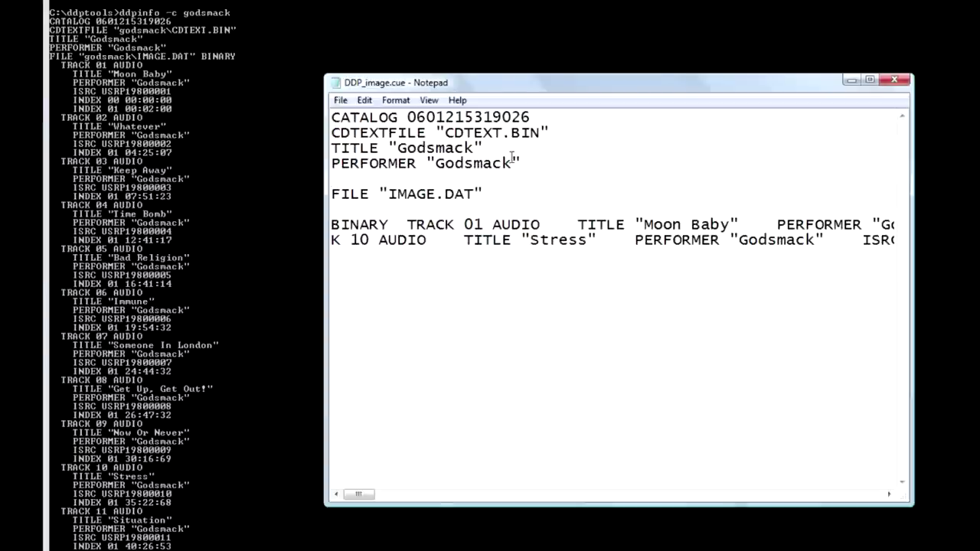
pyautogui.click(388, 177)
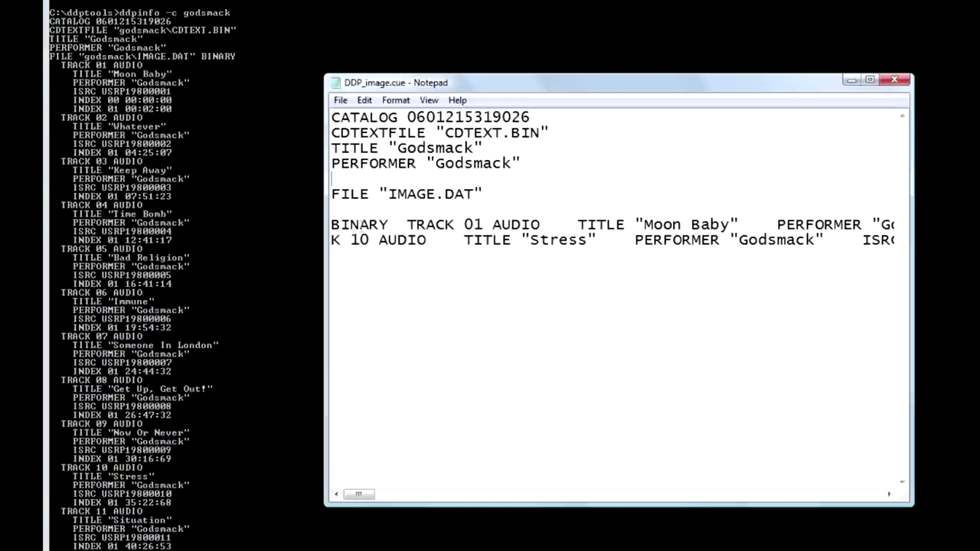
# - Lay out TRACK 01 'Moon Baby' with TITLE, PERFORMER, ISRC USRP19800001 and both INDEX lines separated
pyautogui.press('BackSpace')
pyautogui.press('BackSpace')
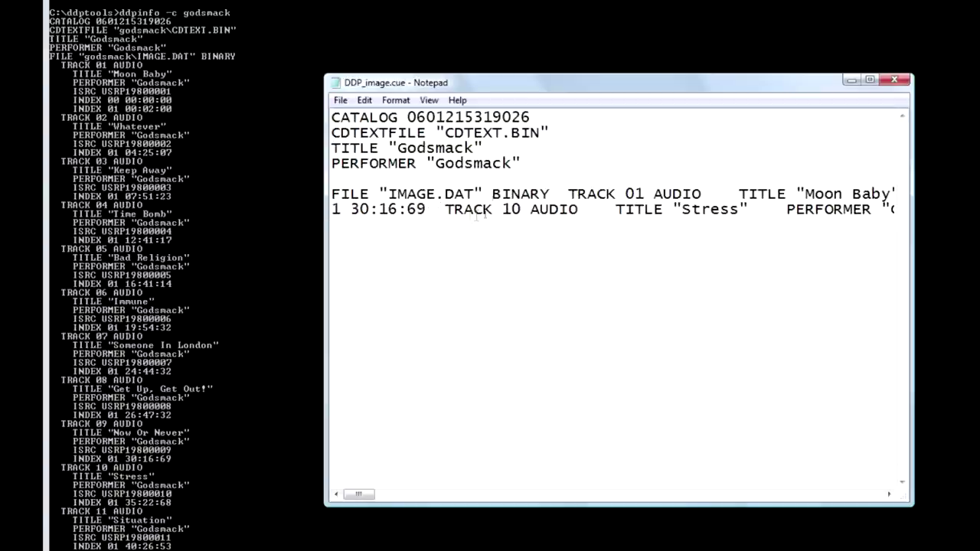
pyautogui.click(570, 194)
pyautogui.press('Return')
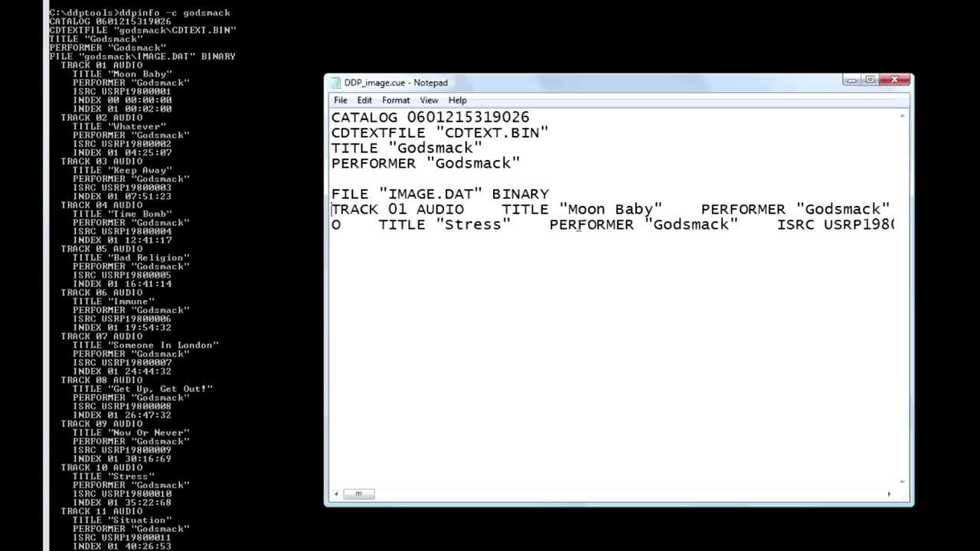
pyautogui.press('Return')
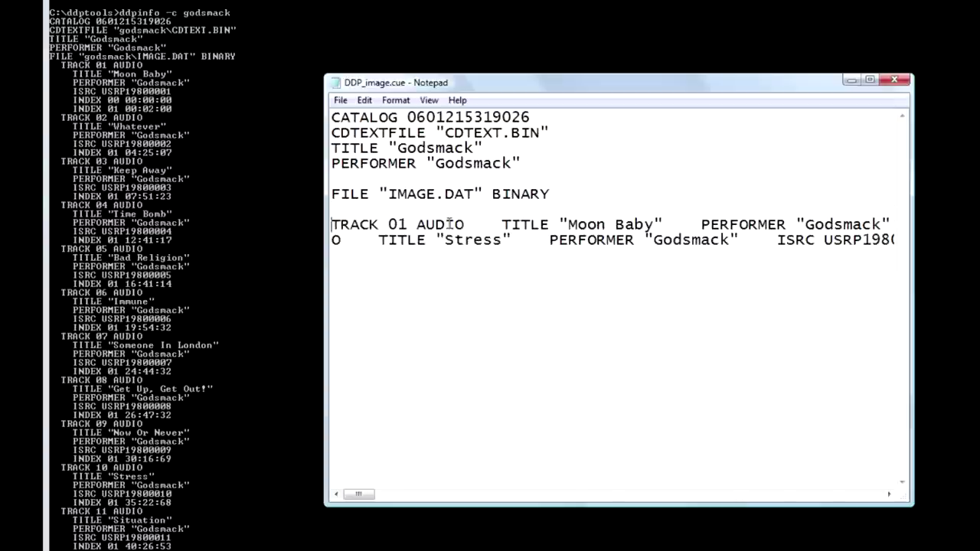
pyautogui.click(501, 224)
pyautogui.press('Return')
pyautogui.click(532, 239)
pyautogui.press('Return')
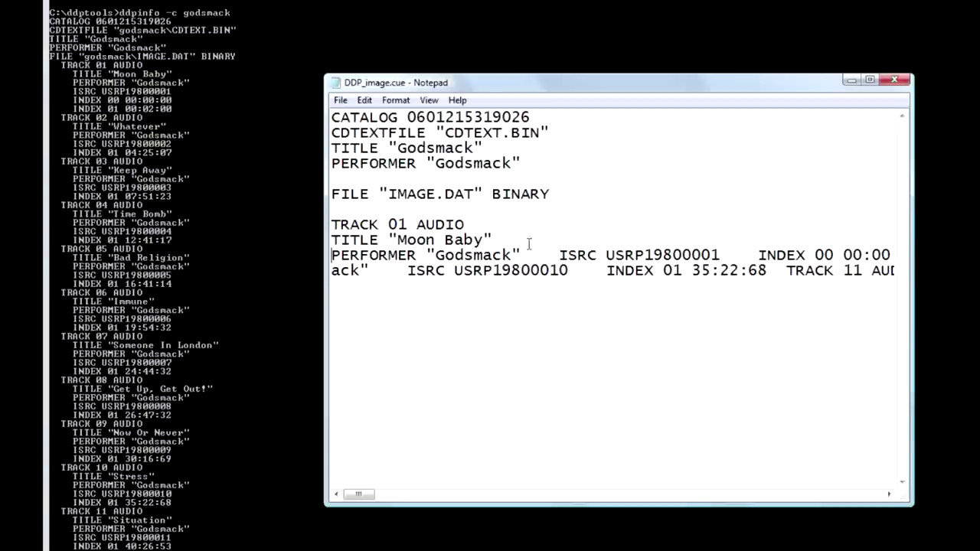
pyautogui.click(557, 255)
pyautogui.press('Return')
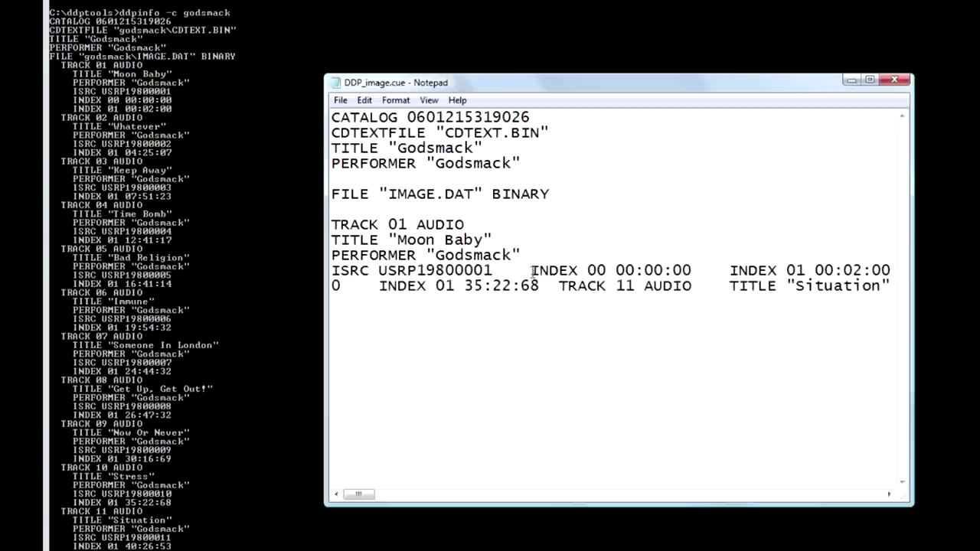
pyautogui.press('Return')
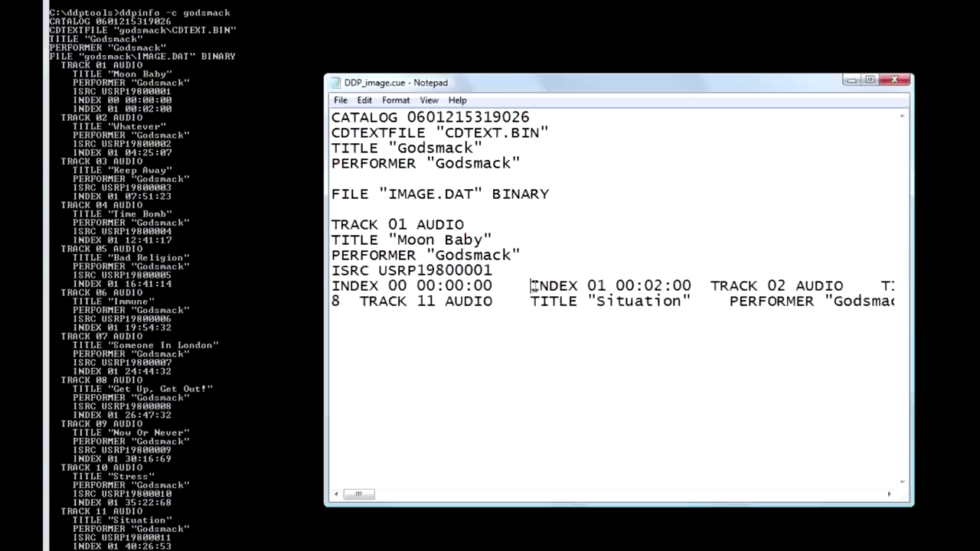
pyautogui.click(531, 286)
pyautogui.press('Return')
# - Break TRACK 02 'Whatever' into TITLE, PERFORMER, ISRC USRP19800002 and INDEX 01 04:25:07 lines
pyautogui.click(512, 301)
pyautogui.press('Return')
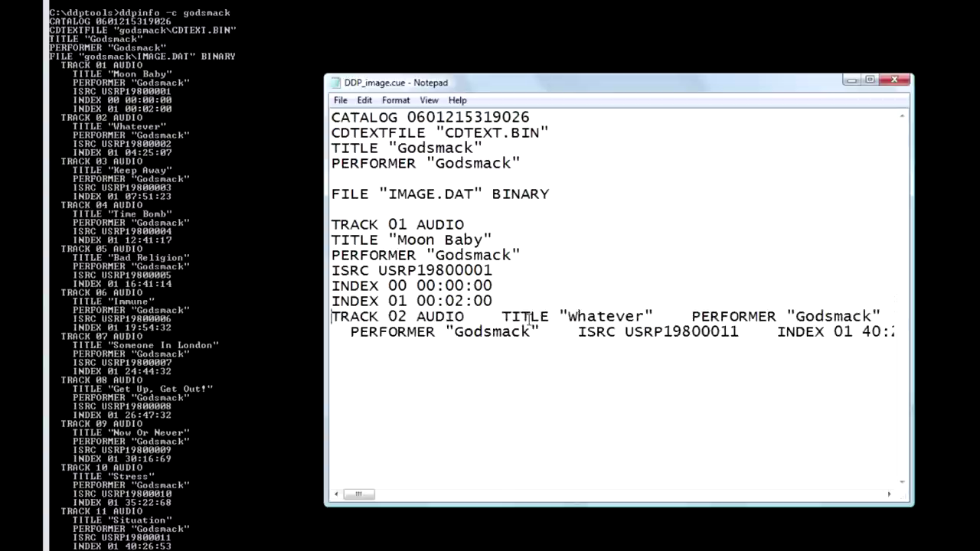
pyautogui.press('Return')
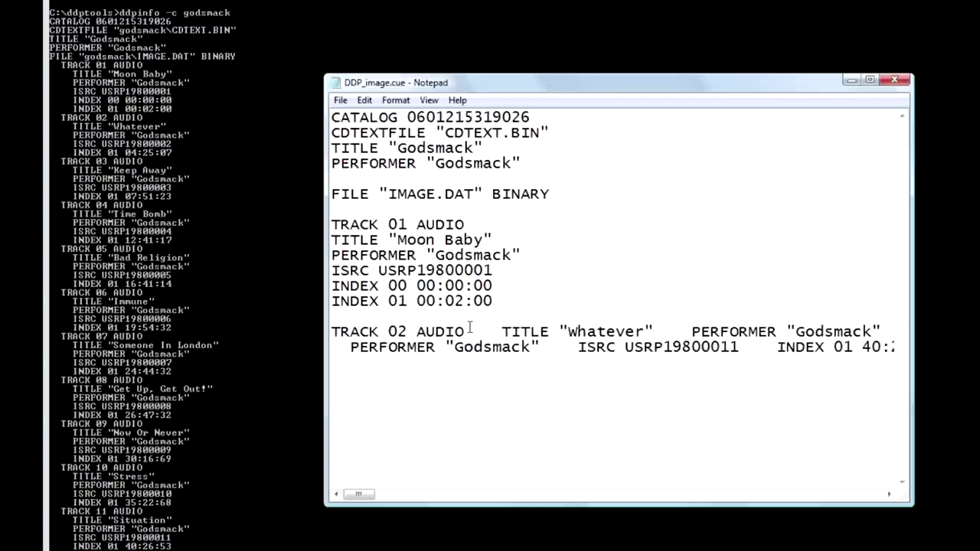
pyautogui.click(499, 331)
pyautogui.press('Return')
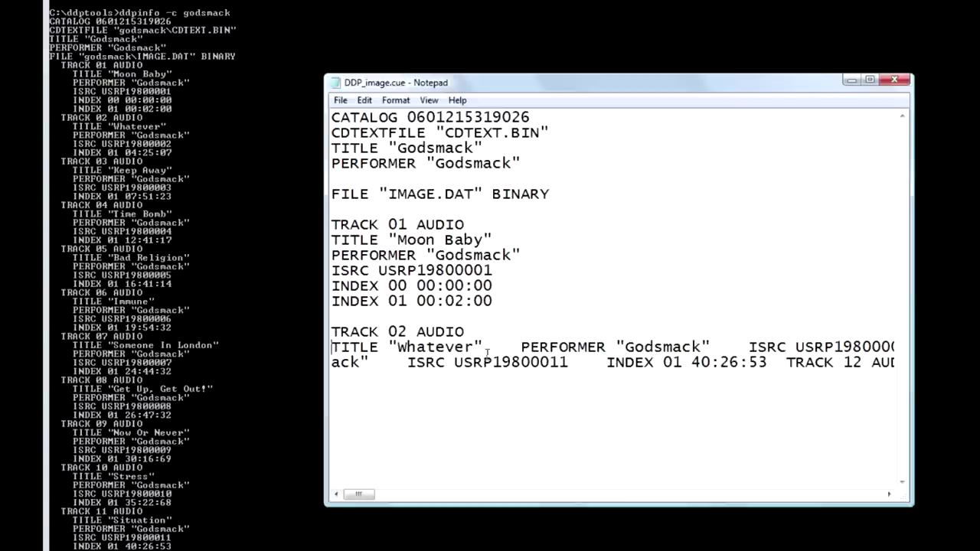
pyautogui.click(515, 347)
pyautogui.press('Return')
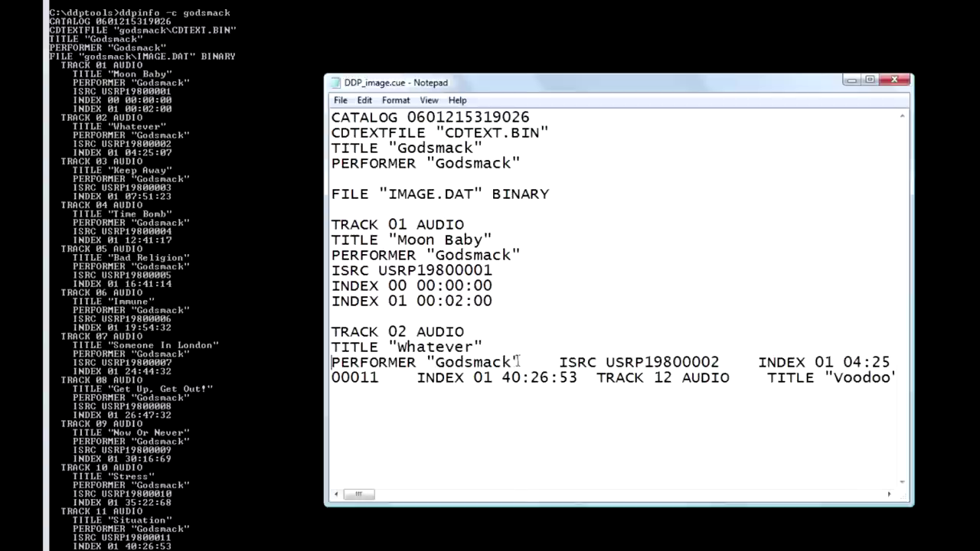
pyautogui.click(557, 362)
pyautogui.press('Return')
pyautogui.click(533, 378)
pyautogui.press('Return')
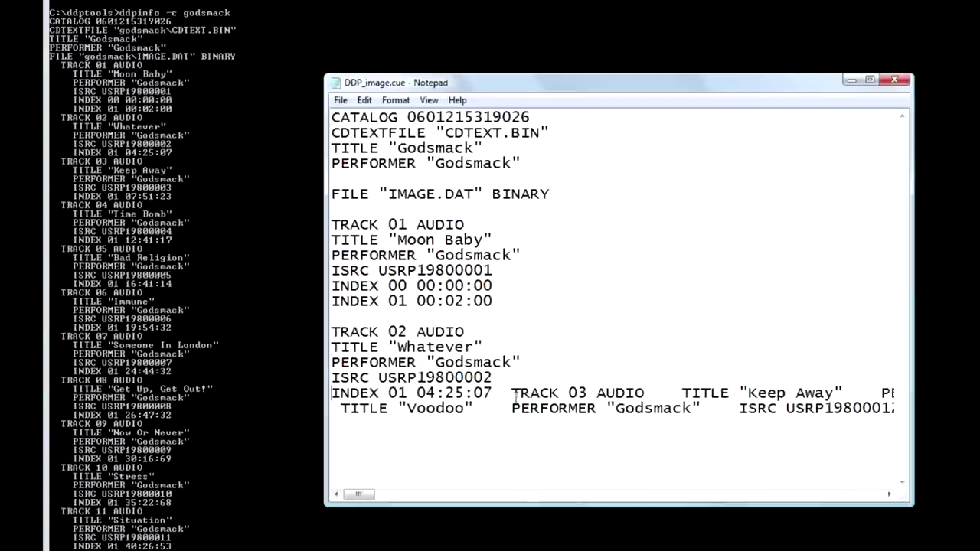
# - Separate TRACK 03 'Keep Away' entries (ISRC USRP19800003, INDEX 01 07:51:23) and start TRACK 04 after a blank line
pyautogui.press('Return')
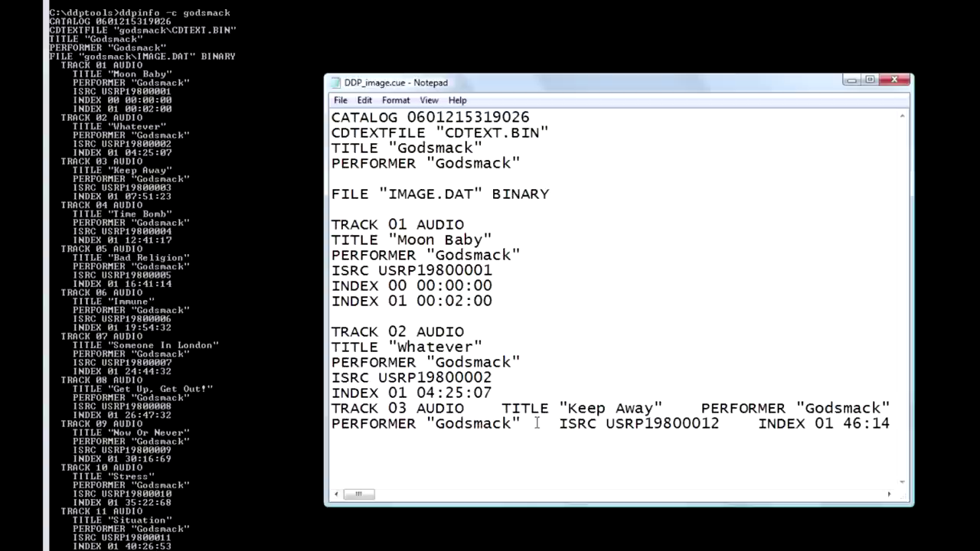
pyautogui.press('Return')
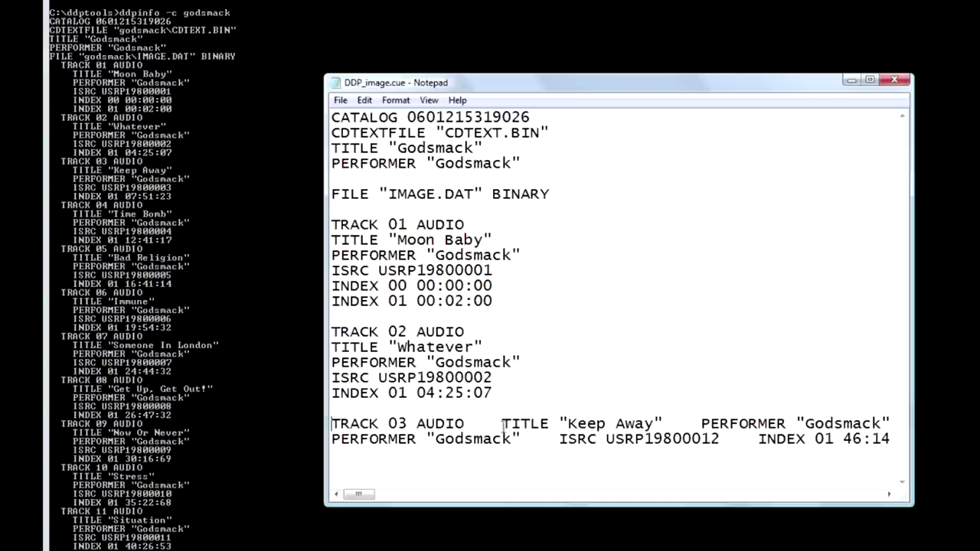
pyautogui.click(502, 423)
pyautogui.press('Return')
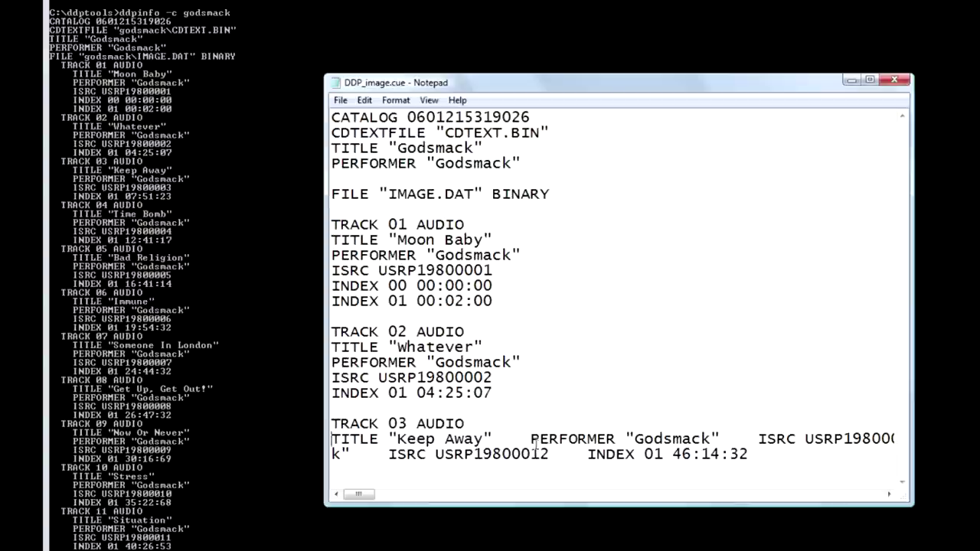
pyautogui.click(530, 439)
pyautogui.press('Return')
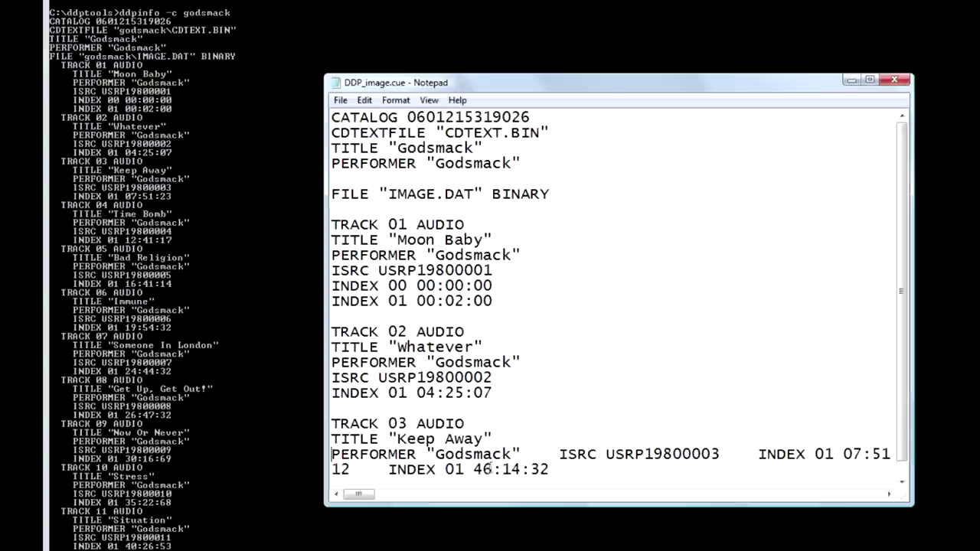
pyautogui.click(558, 454)
pyautogui.press('Return')
pyautogui.click(531, 470)
pyautogui.press('Return')
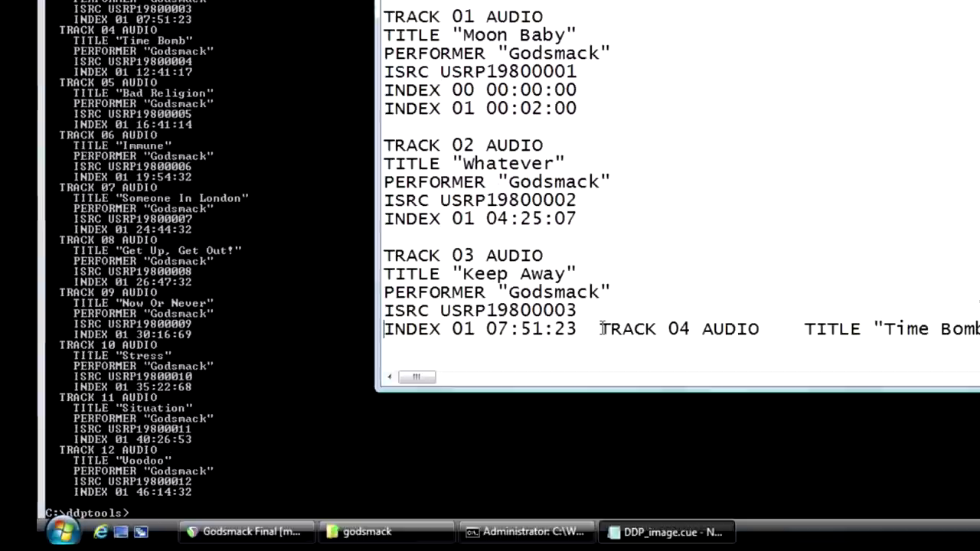
pyautogui.click(601, 329)
pyautogui.press('Return')
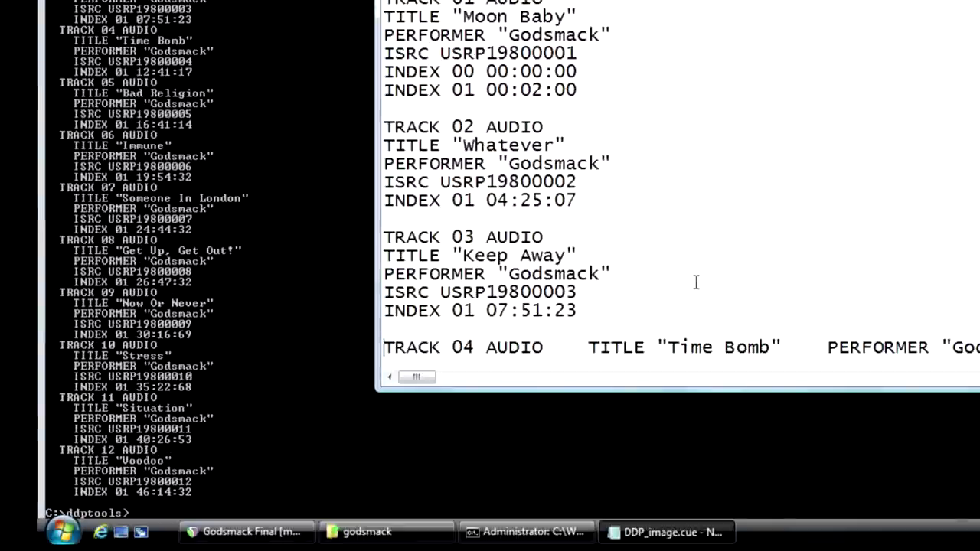
pyautogui.press('Return')
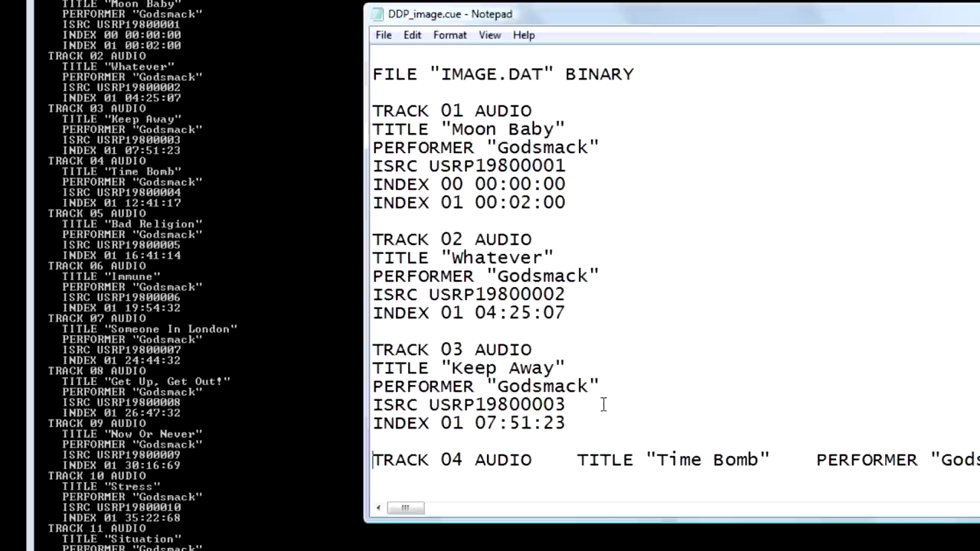
pyautogui.click(383, 35)
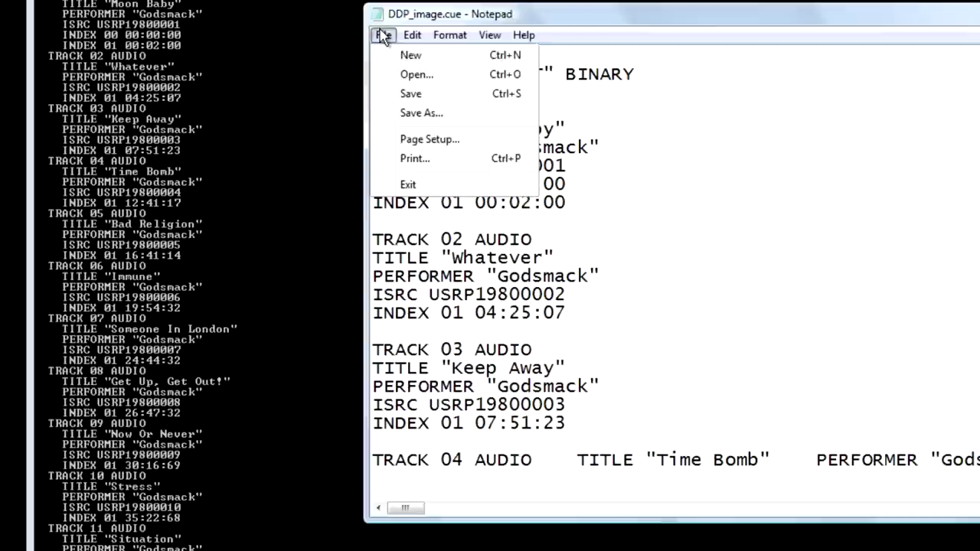
pyautogui.click(677, 169)
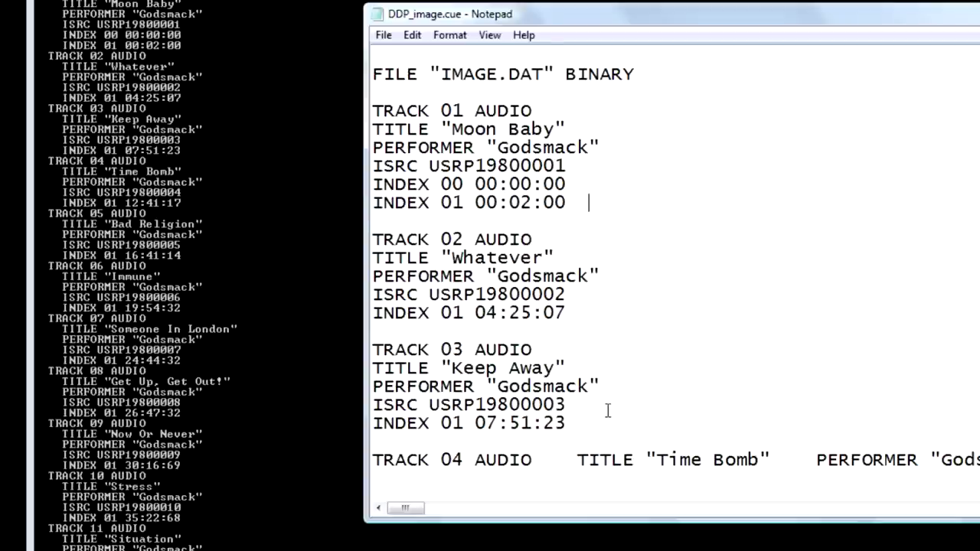
pyautogui.scroll(2, 608, 411)
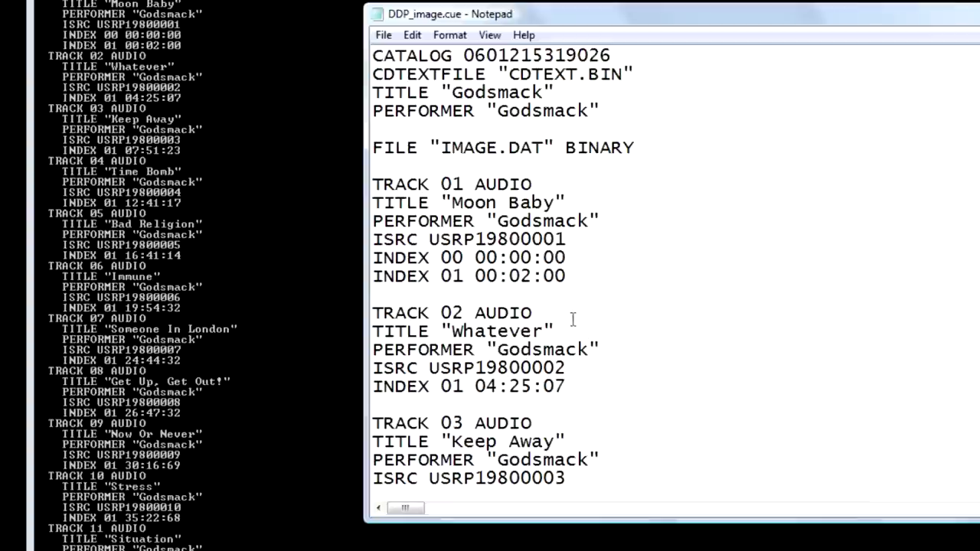
pyautogui.click(570, 383)
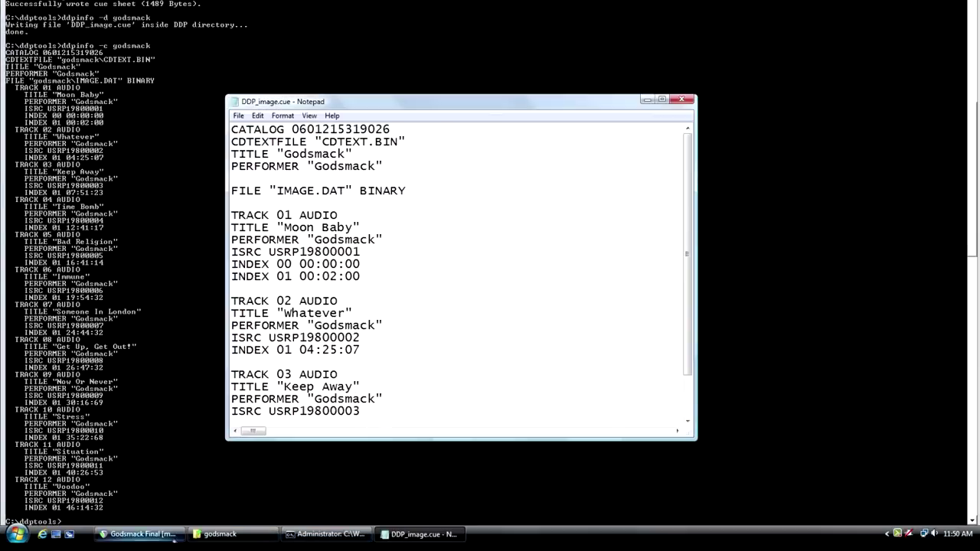
pyautogui.click(142, 533)
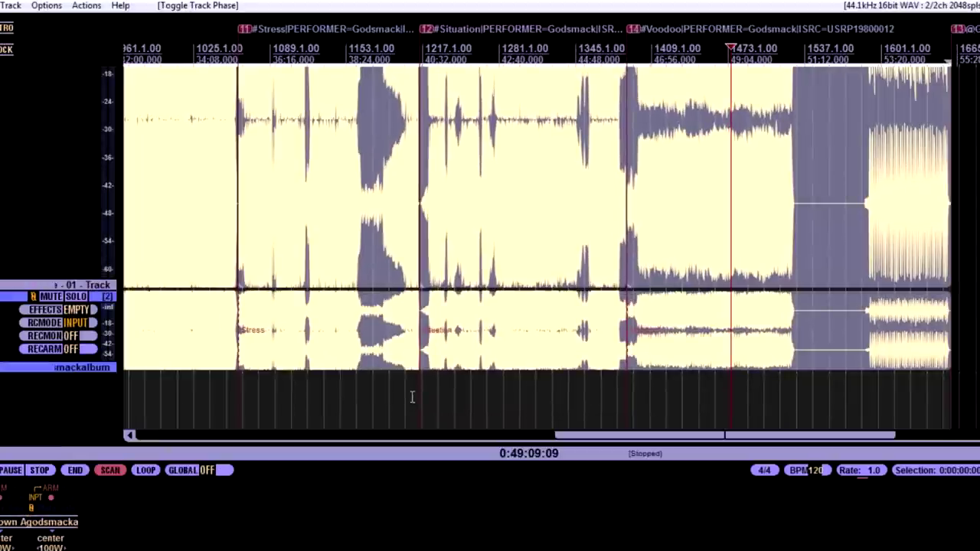
# - Place the play position on the Whatever marker at 4:25:07 and compare it with the cue file
pyautogui.moveTo(626, 438); pyautogui.dragTo(170, 444)
pyautogui.click(287, 393)
pyautogui.scroll(5, 322, 393)
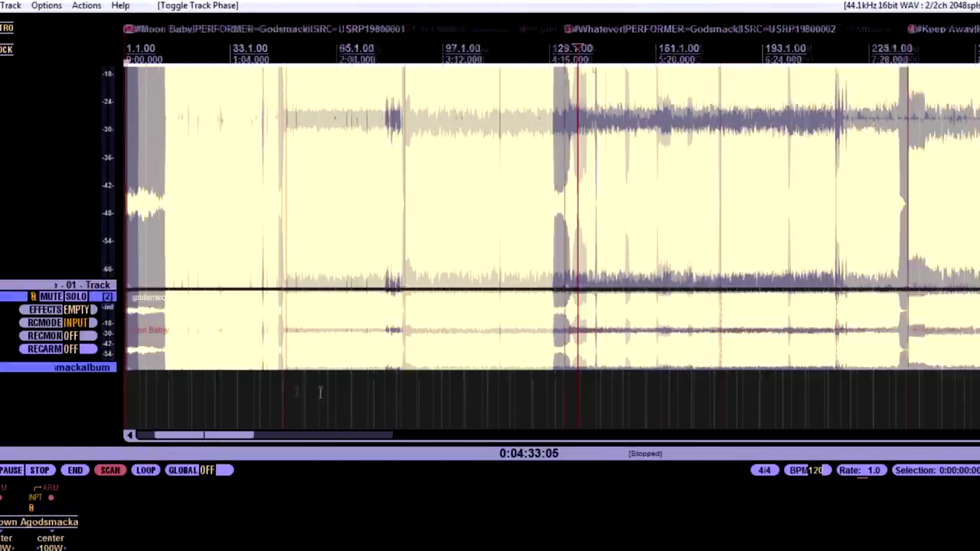
pyautogui.click(491, 392)
pyautogui.scroll(6, 505, 393)
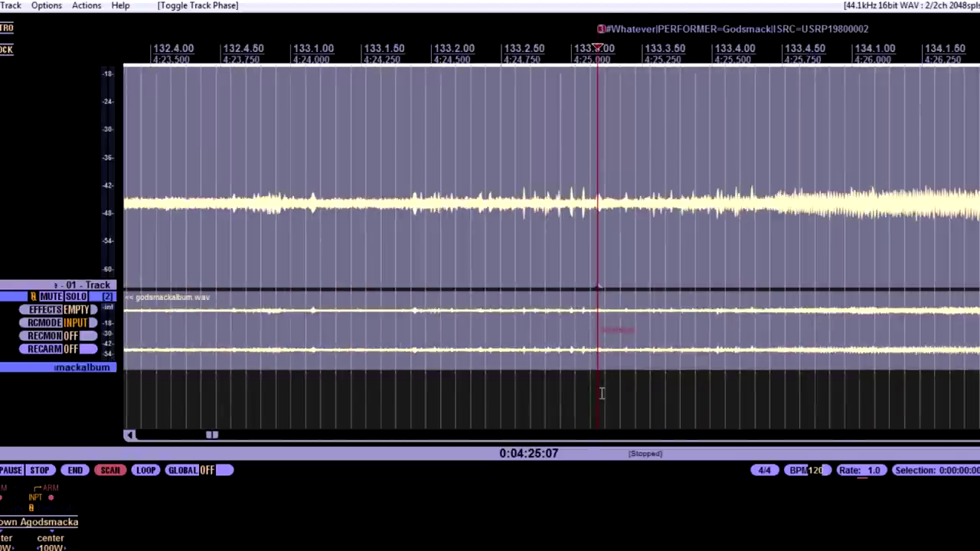
pyautogui.scroll(3, 579, 426)
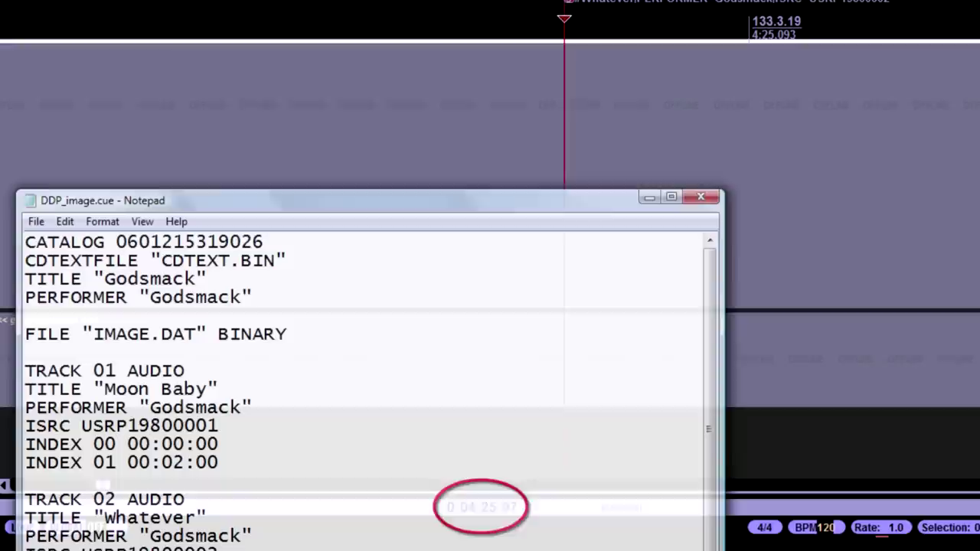
pyautogui.hotkey('alt', 'Tab')
pyautogui.moveTo(307, 217); pyautogui.dragTo(252, 23)
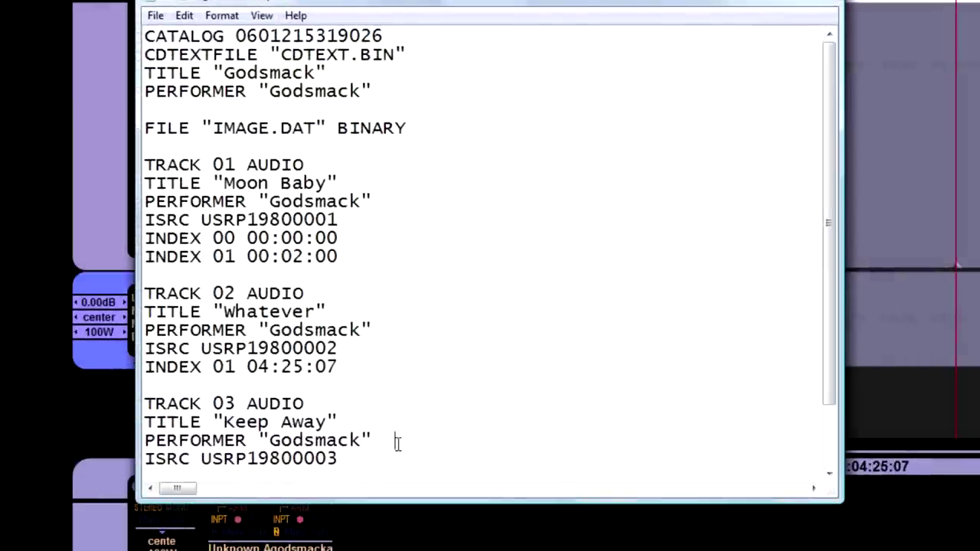
pyautogui.scroll(-2, 397, 444)
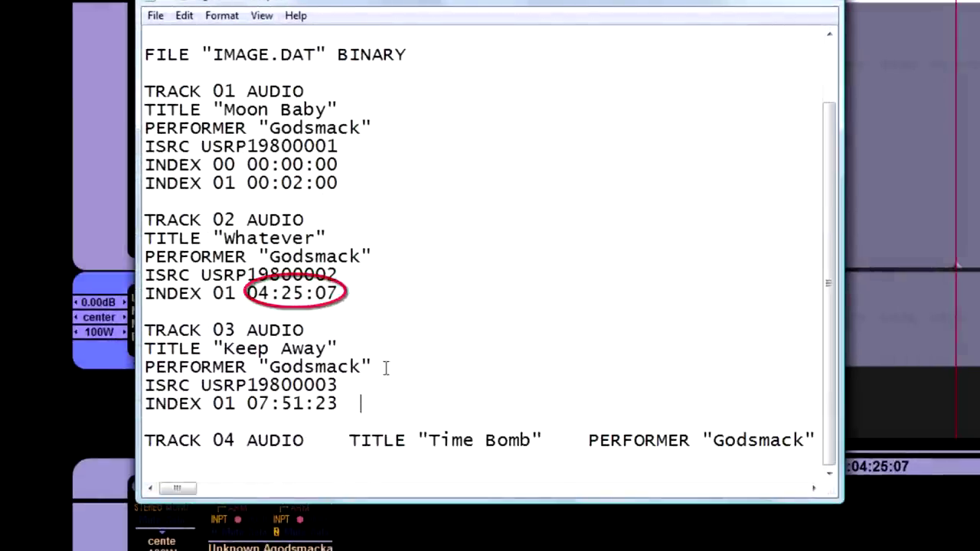
pyautogui.hotkey('alt', 'Tab')
# - Zoom to the Keep Away marker and set the play position exactly at 7:51:23
pyautogui.scroll(-12, 885, 323)
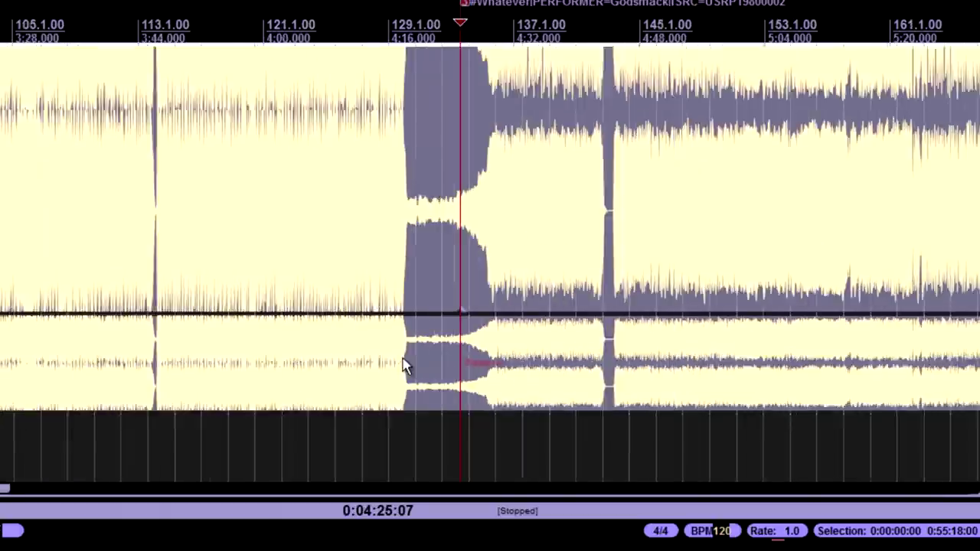
pyautogui.scroll(-6, 404, 366)
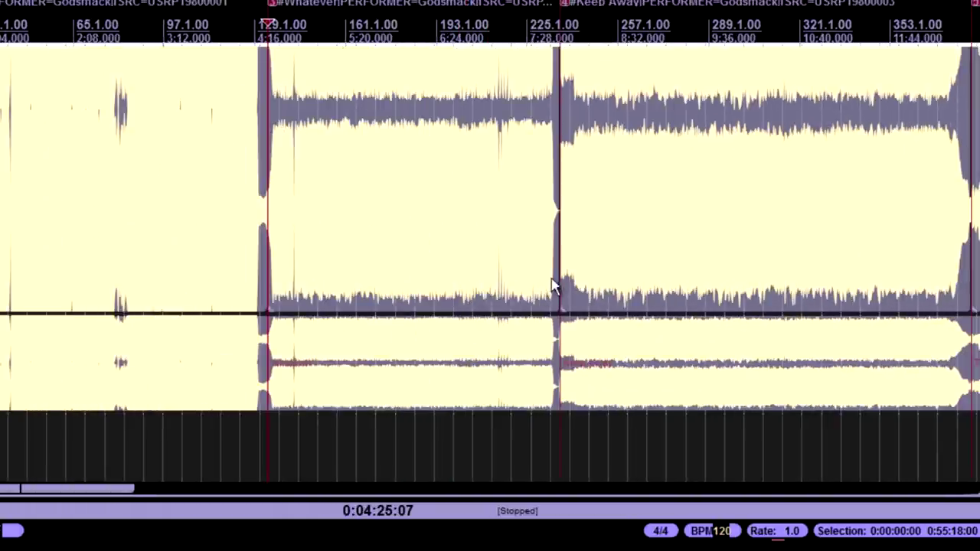
pyautogui.click(553, 243)
pyautogui.scroll(15, 515, 413)
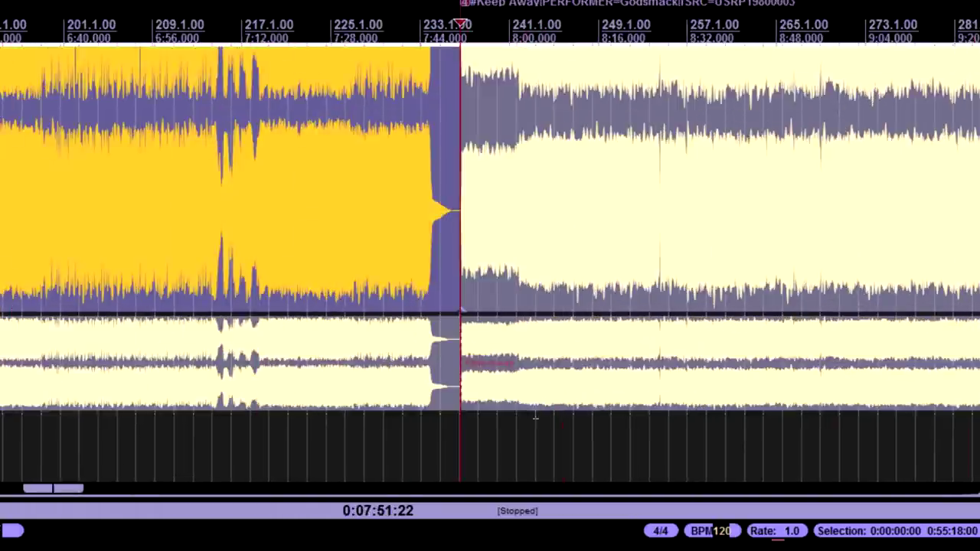
pyautogui.scroll(8, 515, 417)
pyautogui.scroll(-4, 515, 418)
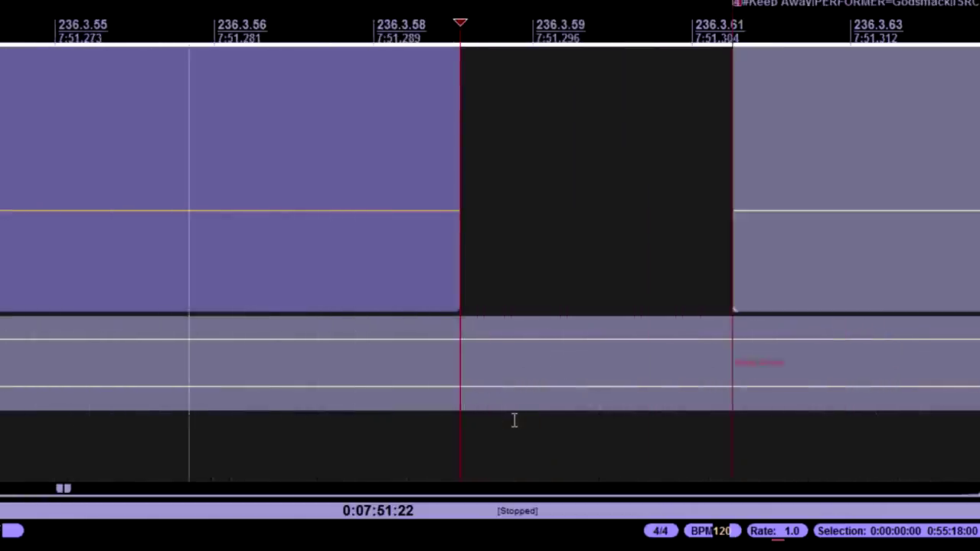
pyautogui.click(594, 443)
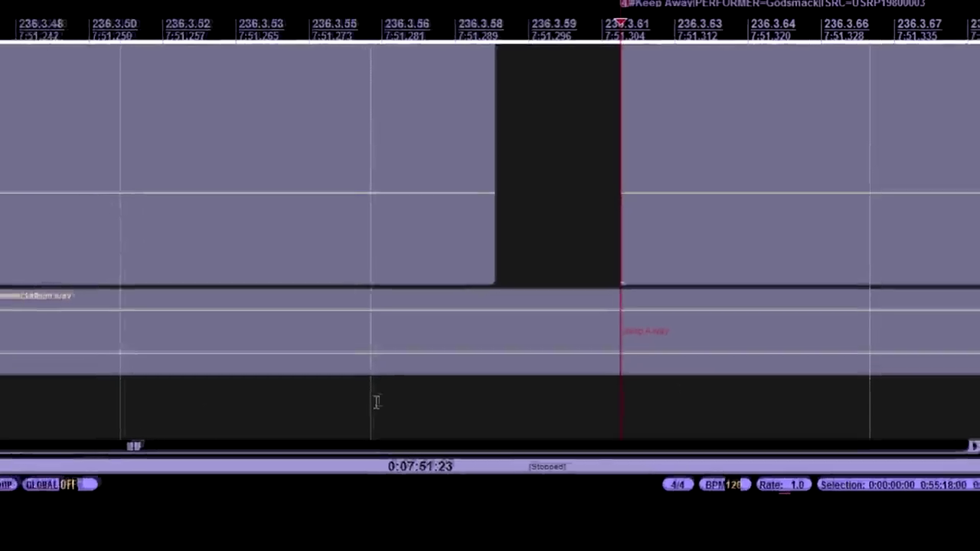
pyautogui.scroll(-5, 376, 402)
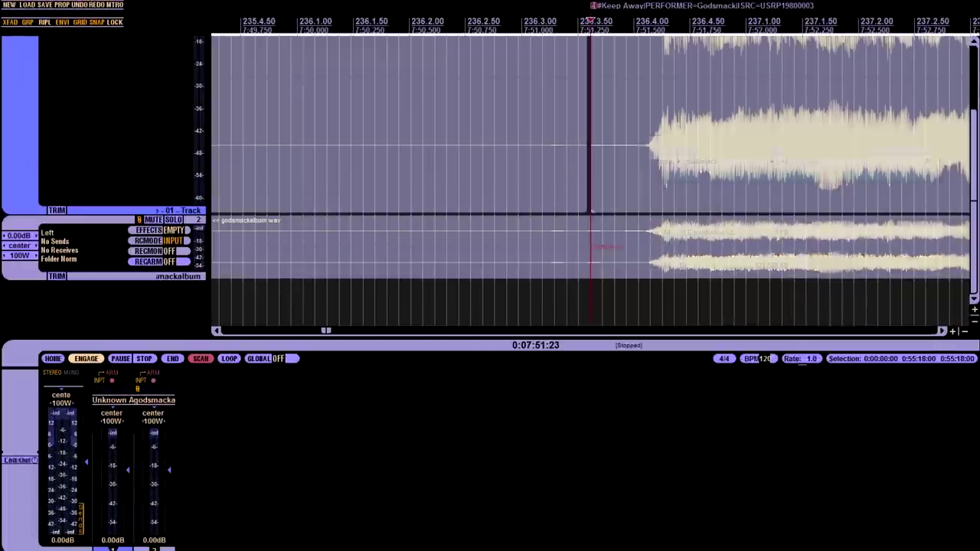
pyautogui.hotkey('alt', 'Tab')
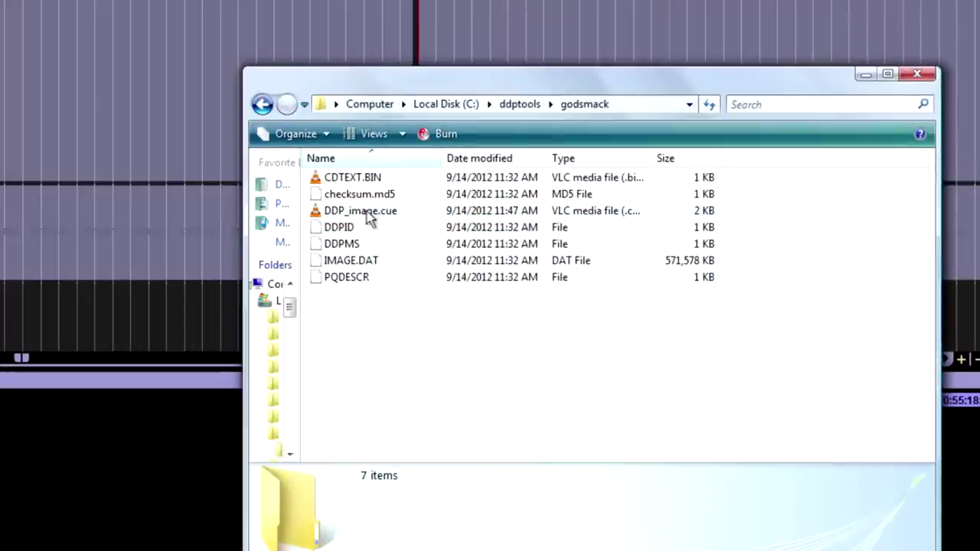
# - Delete DDP_image.cue from the godsmack folder and select the six remaining DDP files
pyautogui.click(369, 219)
pyautogui.press('Delete')
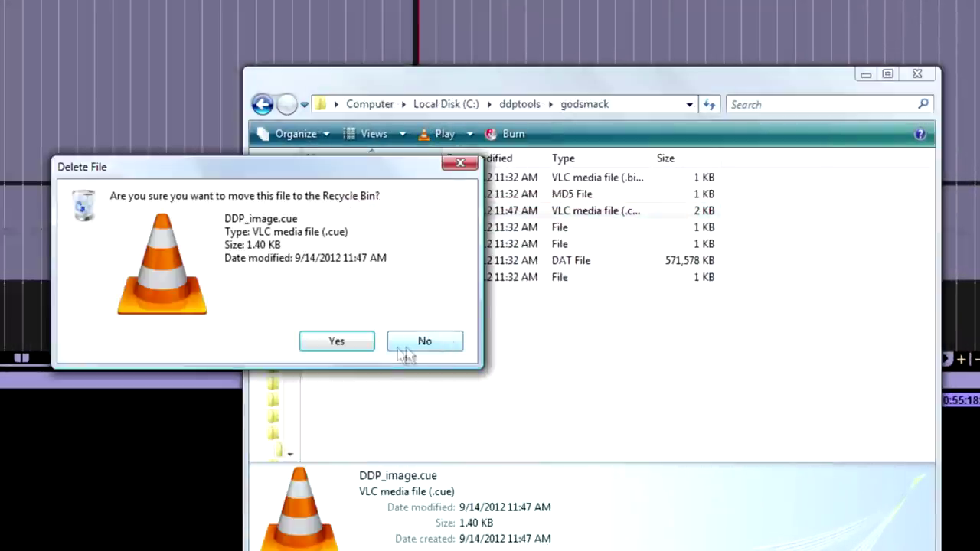
pyautogui.press('Return')
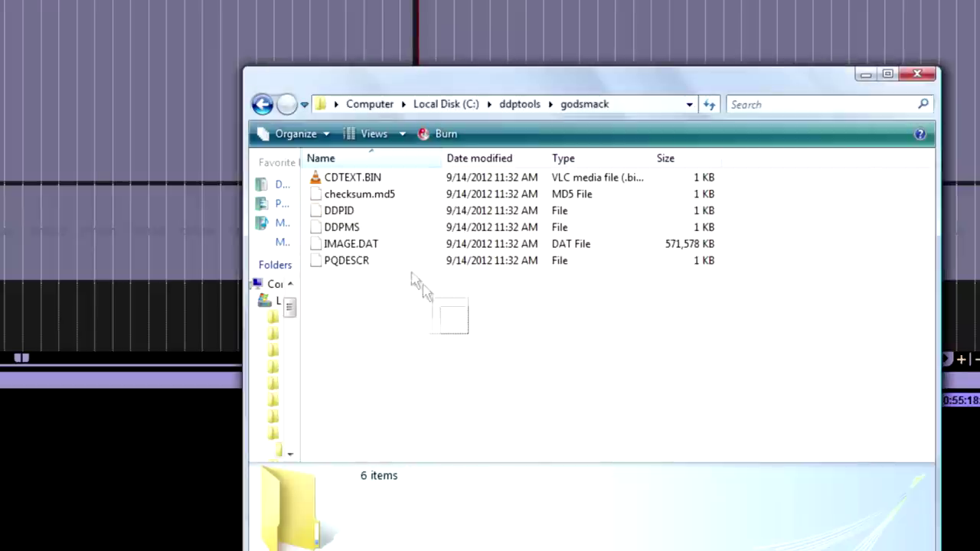
pyautogui.moveTo(414, 282); pyautogui.dragTo(322, 159)
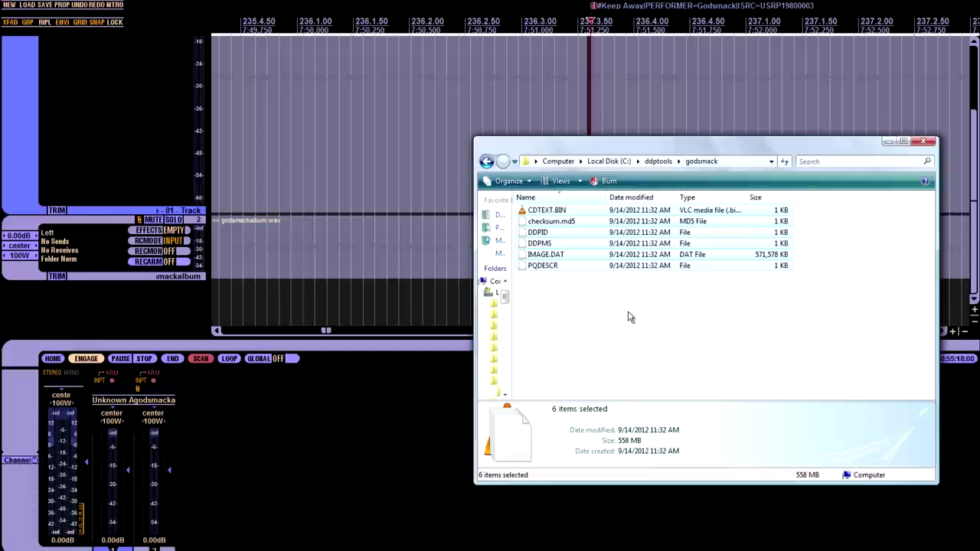
pyautogui.click(442, 306)
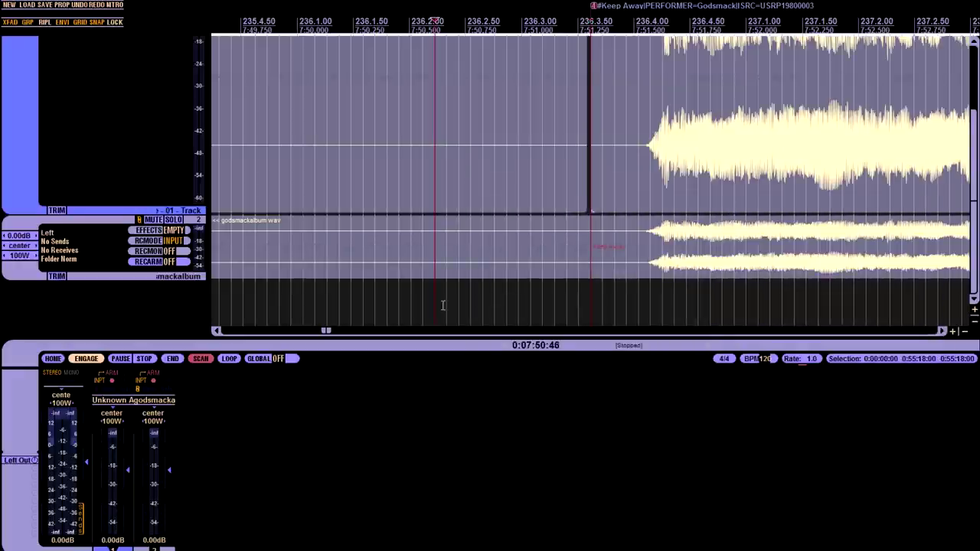
# - Return to the project start, open Render with DDP output format and read the DDP help text
pyautogui.press('Home')
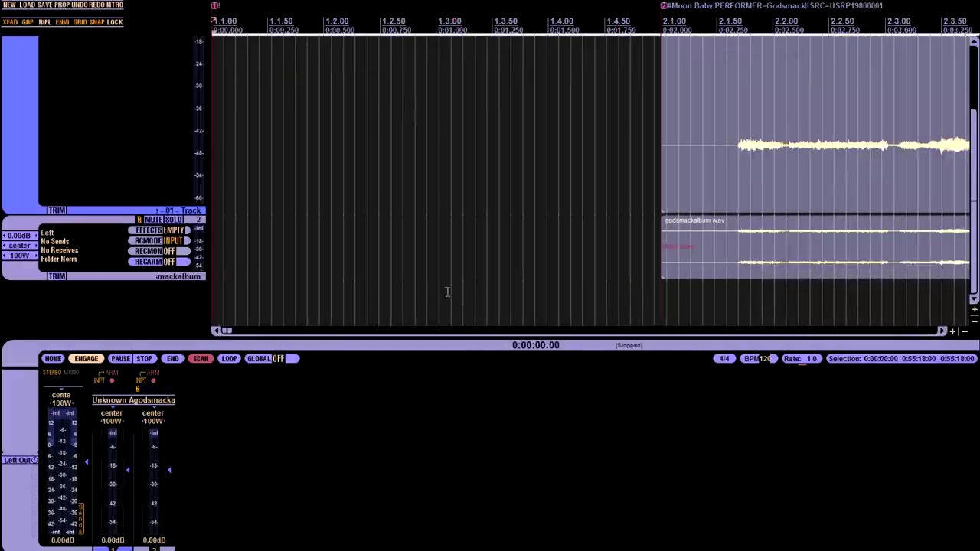
pyautogui.scroll(-5, 440, 291)
pyautogui.scroll(-2, 437, 290)
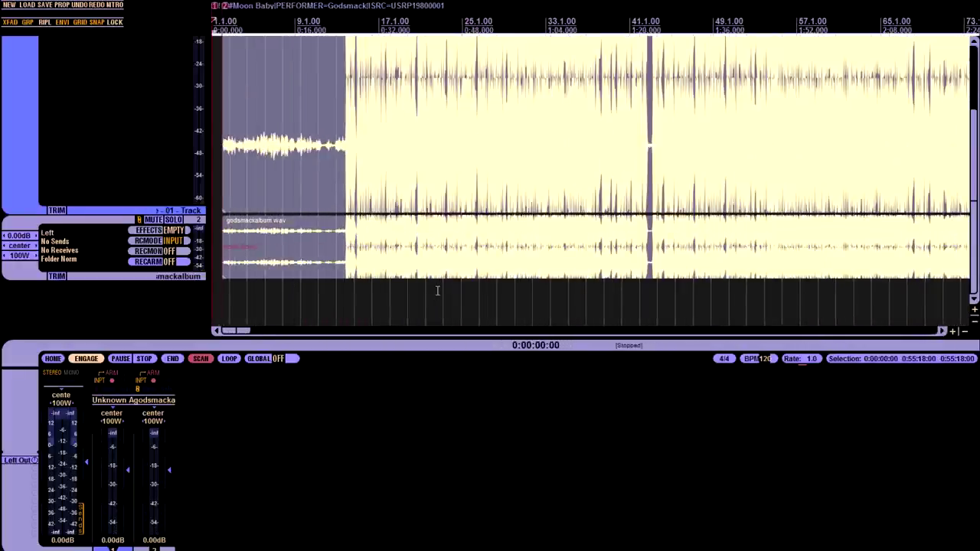
pyautogui.scroll(7, 437, 290)
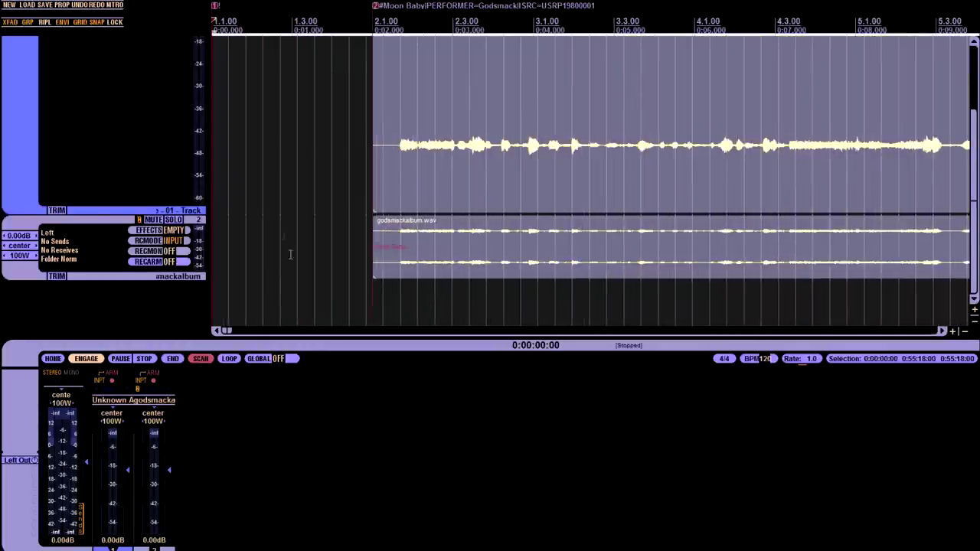
pyautogui.hotkey('alt', 'f')
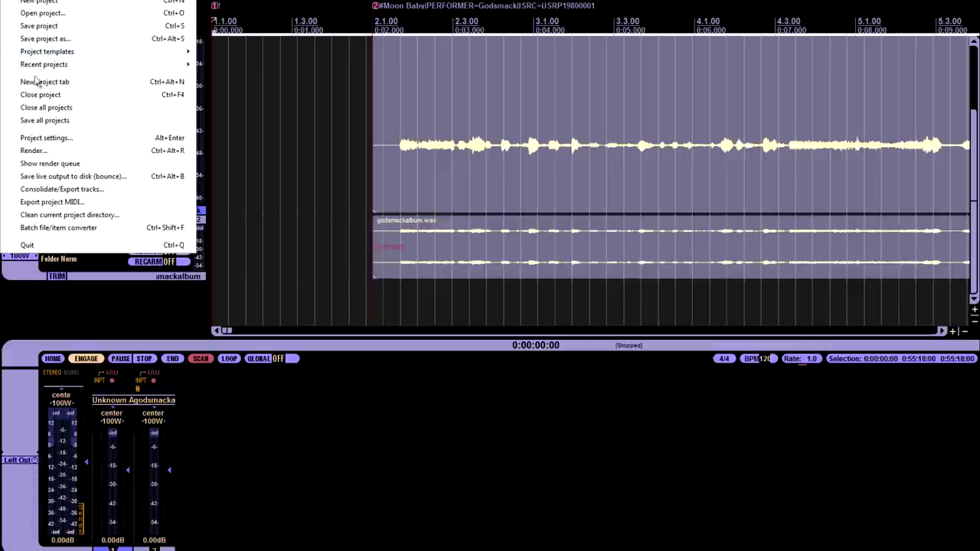
pyautogui.click(49, 151)
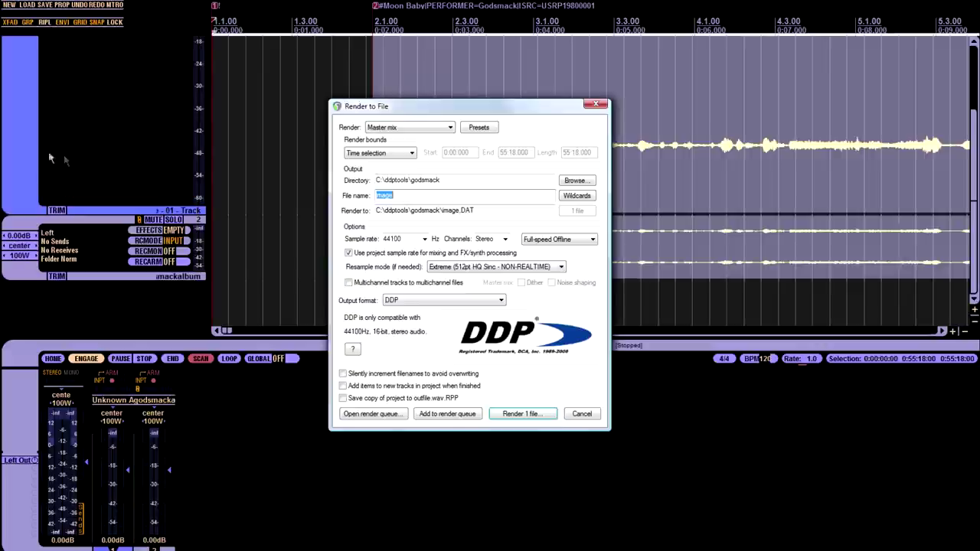
pyautogui.click(352, 349)
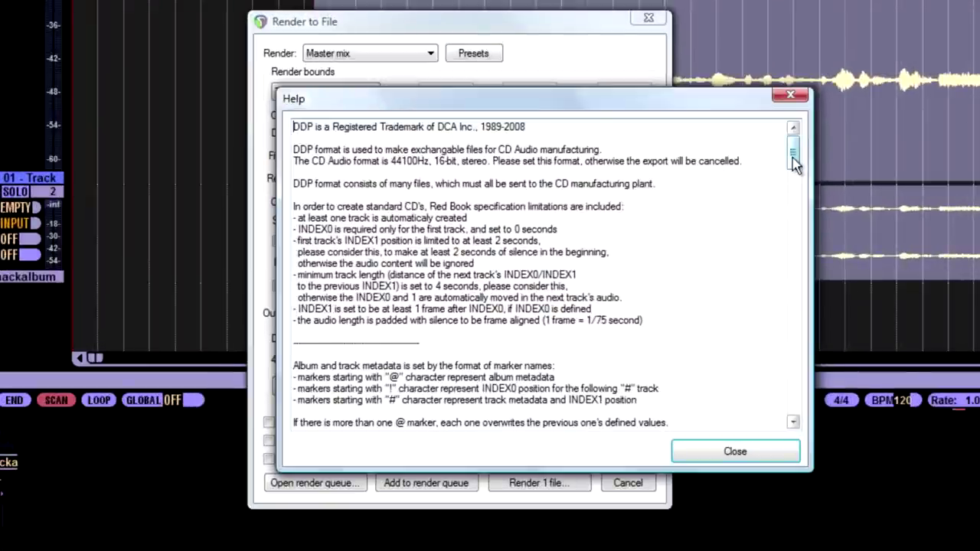
pyautogui.moveTo(793, 153); pyautogui.dragTo(794, 173)
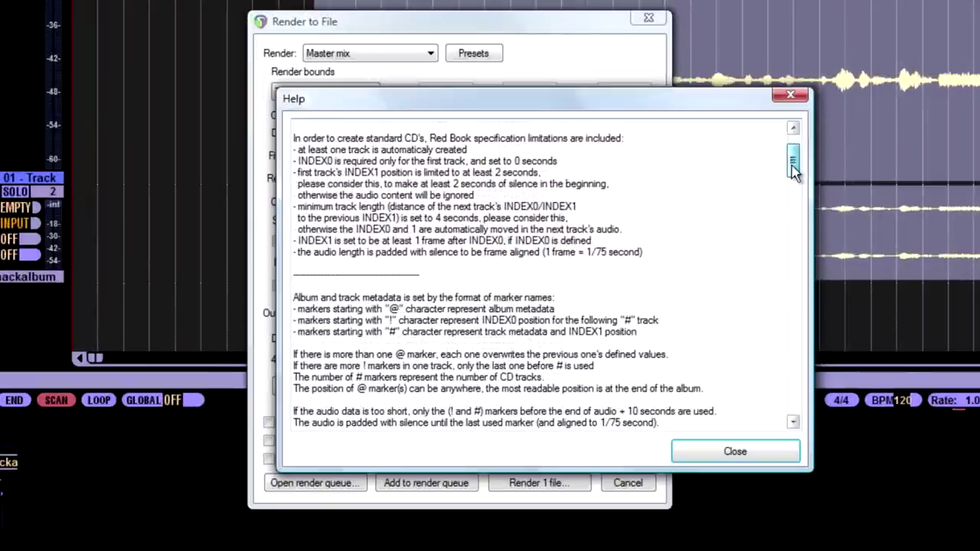
pyautogui.moveTo(793, 173); pyautogui.dragTo(793, 148)
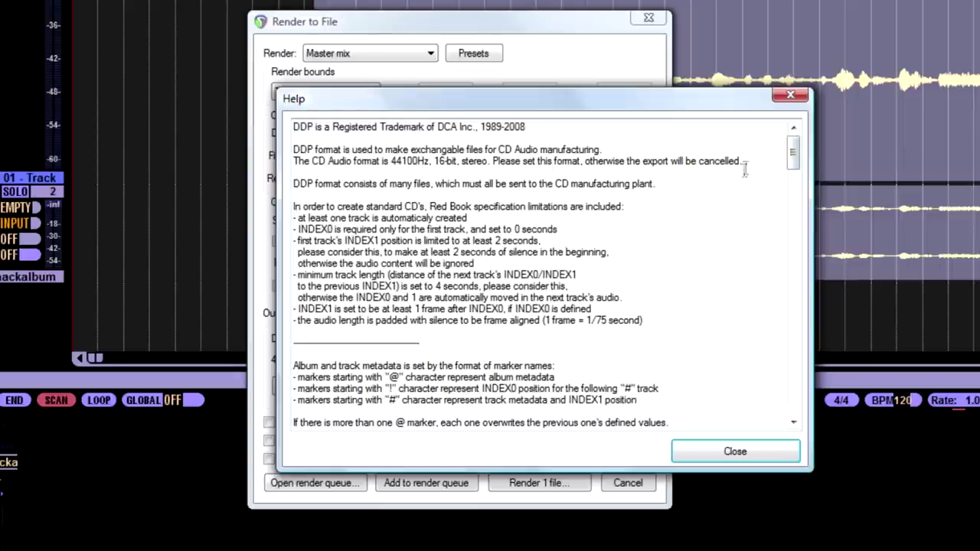
pyautogui.scroll(-6, 650, 264)
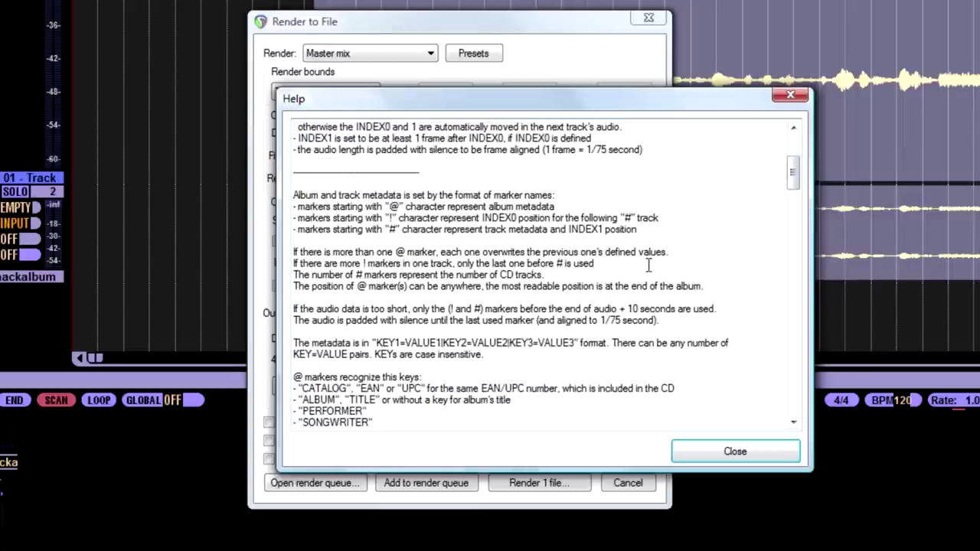
pyautogui.click(713, 458)
# - Close the render settings and confirm the first song starts at 0:00:02:00
pyautogui.click(648, 19)
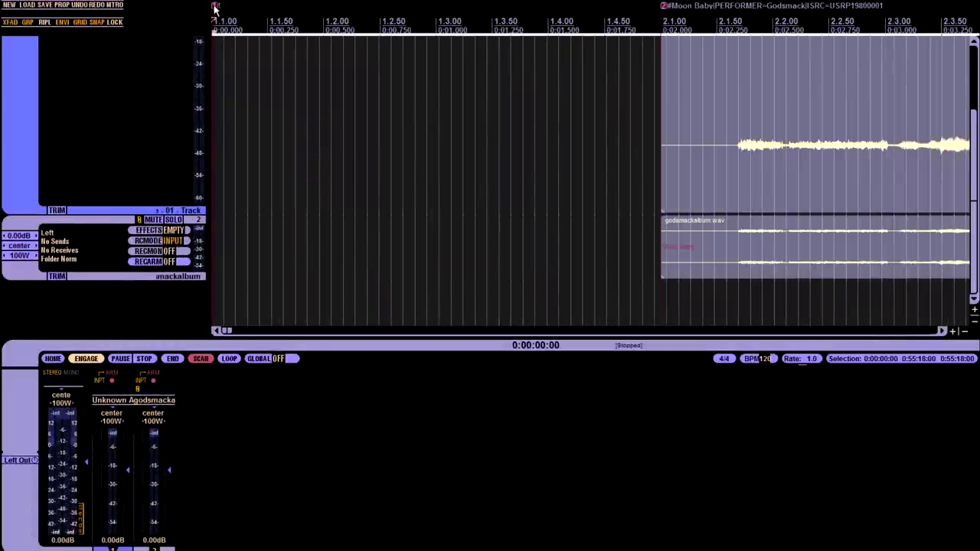
pyautogui.rightClick(215, 7)
pyautogui.click(249, 13)
pyautogui.click(557, 230)
pyautogui.click(556, 231)
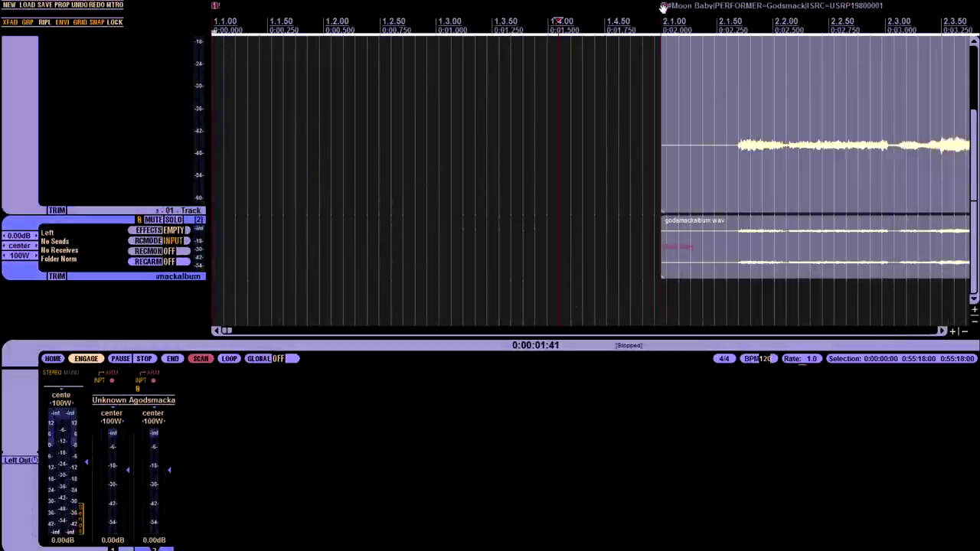
pyautogui.click(666, 299)
pyautogui.scroll(8, 667, 299)
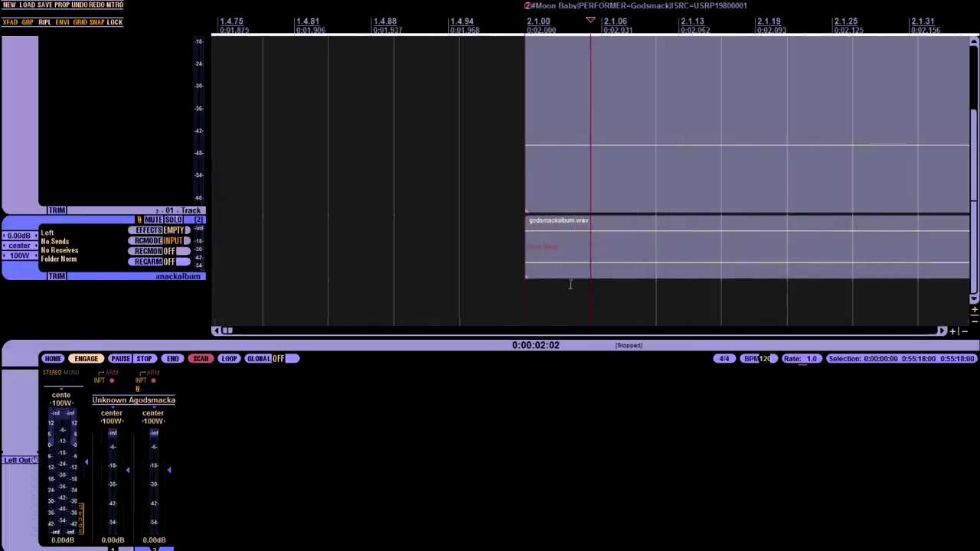
pyautogui.click(527, 296)
pyautogui.scroll(-10, 565, 308)
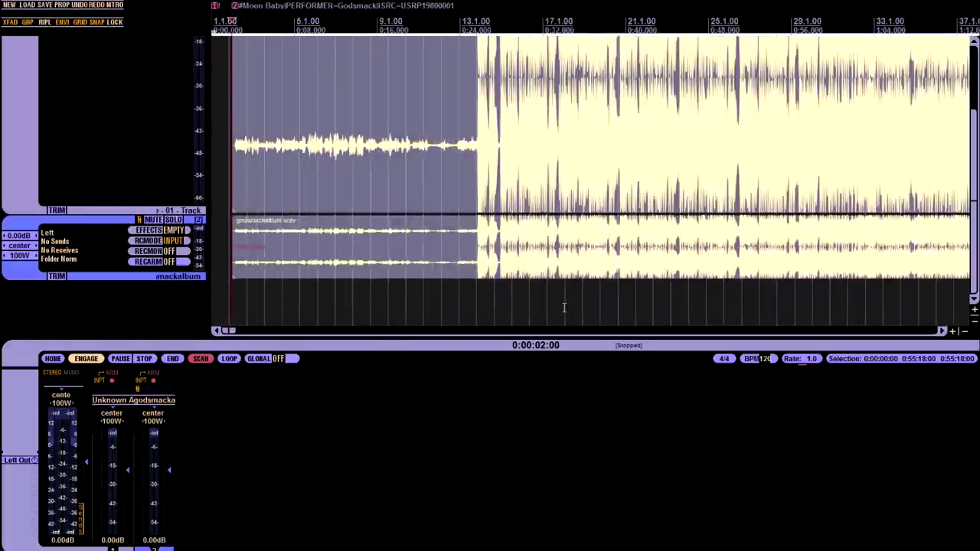
pyautogui.scroll(-10, 564, 308)
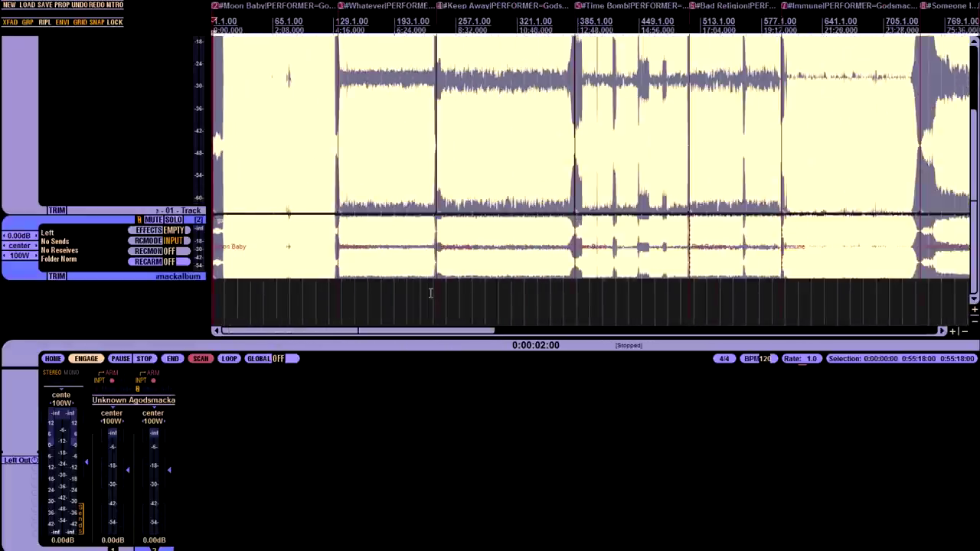
pyautogui.scroll(-3, 421, 291)
pyautogui.scroll(5, 412, 288)
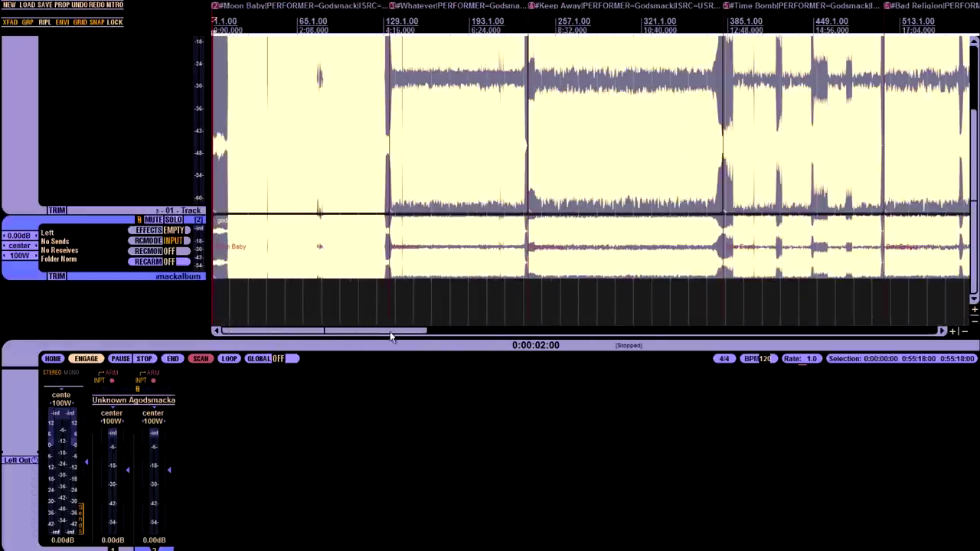
# - Check the album end near 55:18 and delete the godsmackalbum.wav item
pyautogui.moveTo(391, 335); pyautogui.dragTo(847, 344)
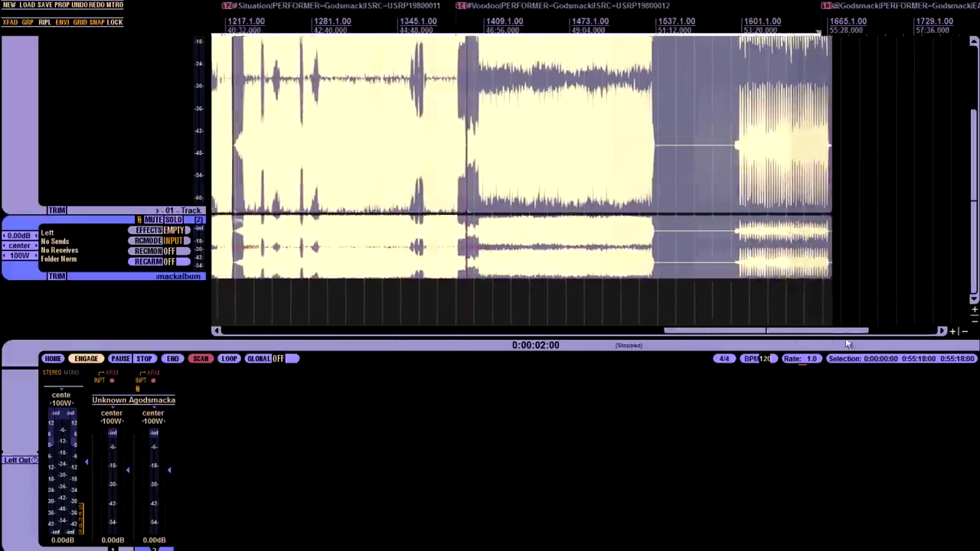
pyautogui.click(691, 304)
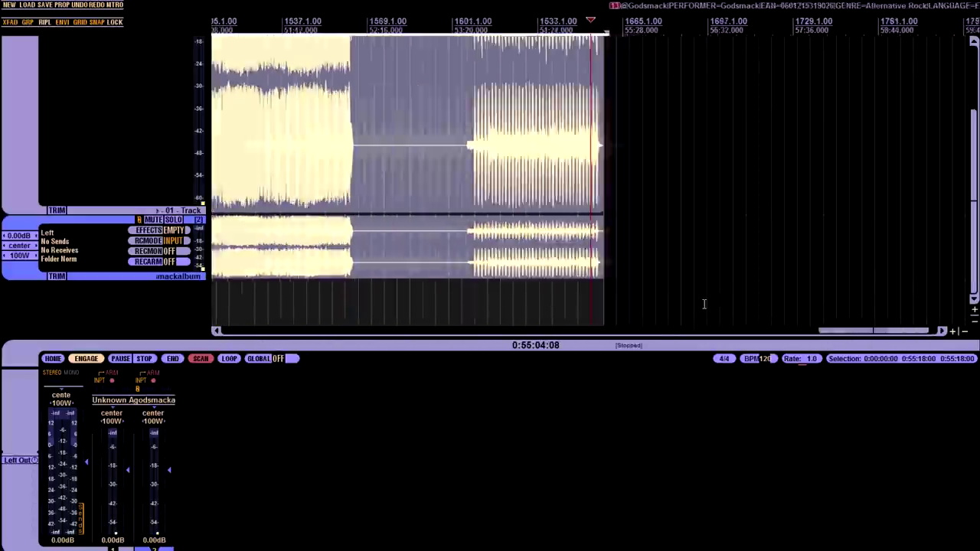
pyautogui.scroll(5, 704, 304)
pyautogui.click(589, 295)
pyautogui.scroll(5, 585, 294)
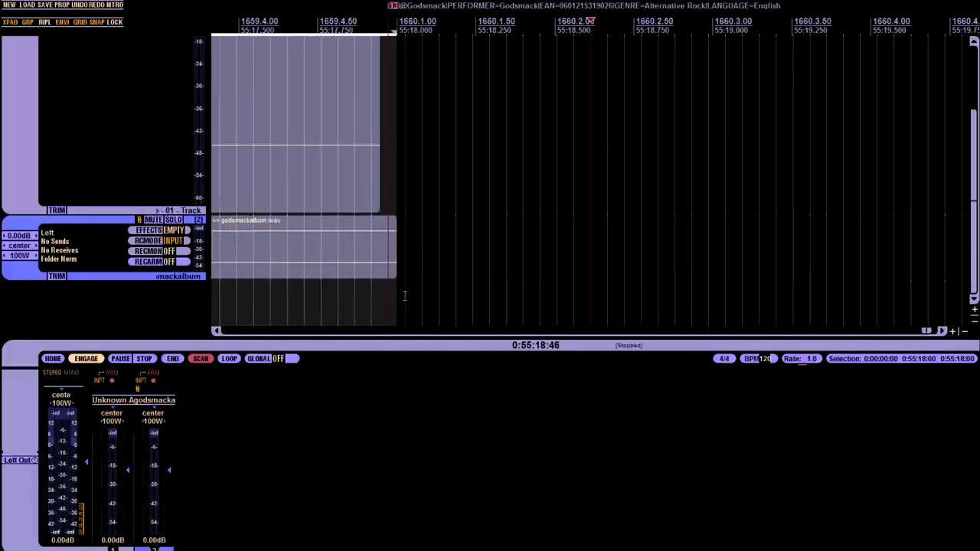
pyautogui.click(388, 300)
pyautogui.scroll(4, 539, 299)
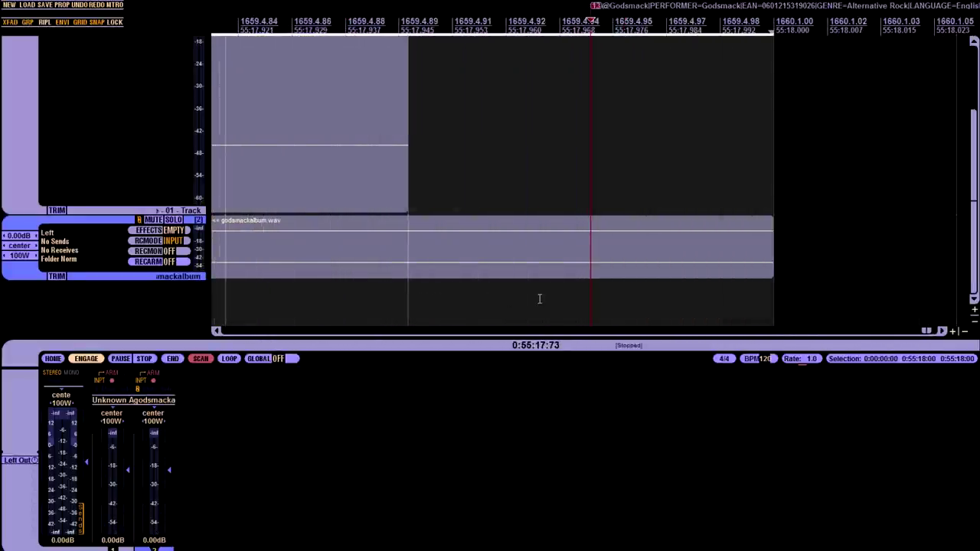
pyautogui.scroll(-6, 556, 233)
pyautogui.click(512, 237)
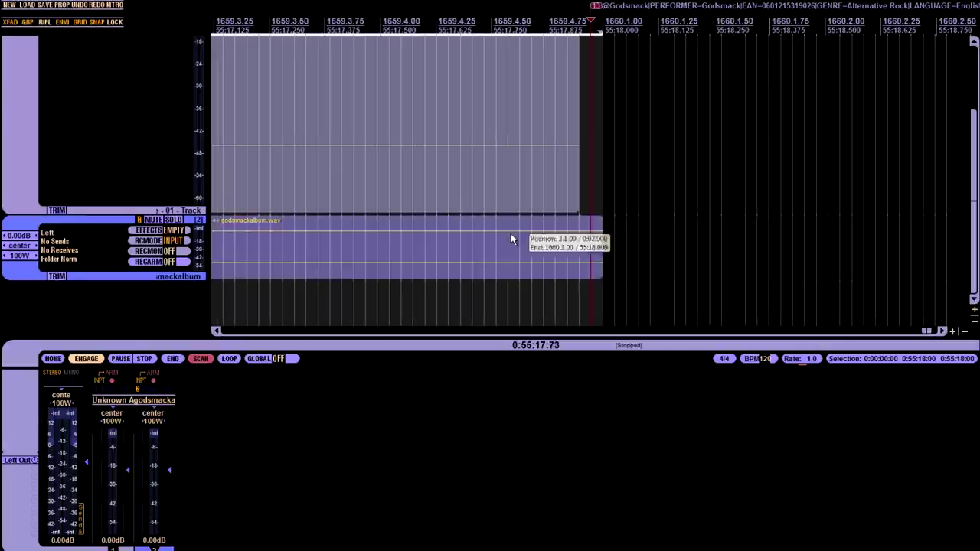
pyautogui.press('Delete')
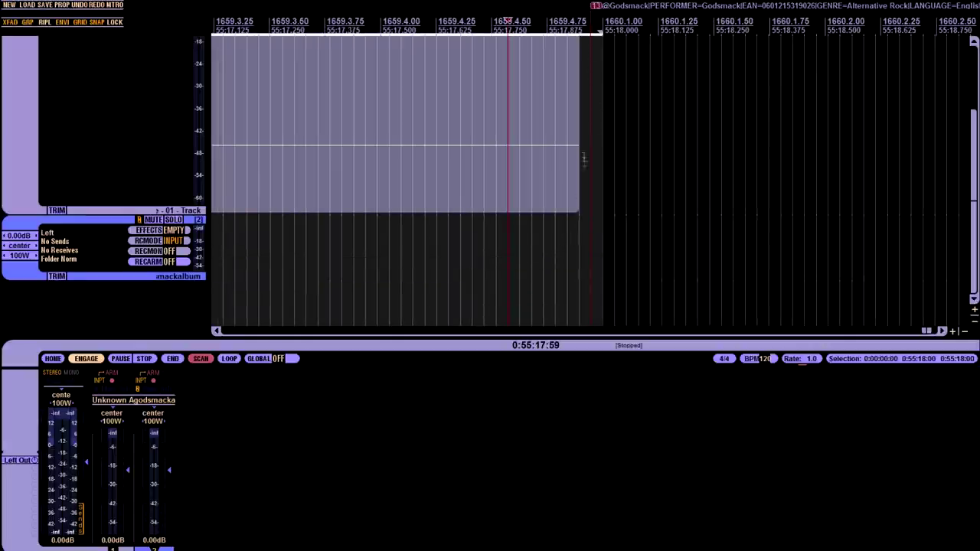
# - Select the short time range from 0:55:17:55 to 0:55:18:00 at the album end
pyautogui.scroll(4, 624, 188)
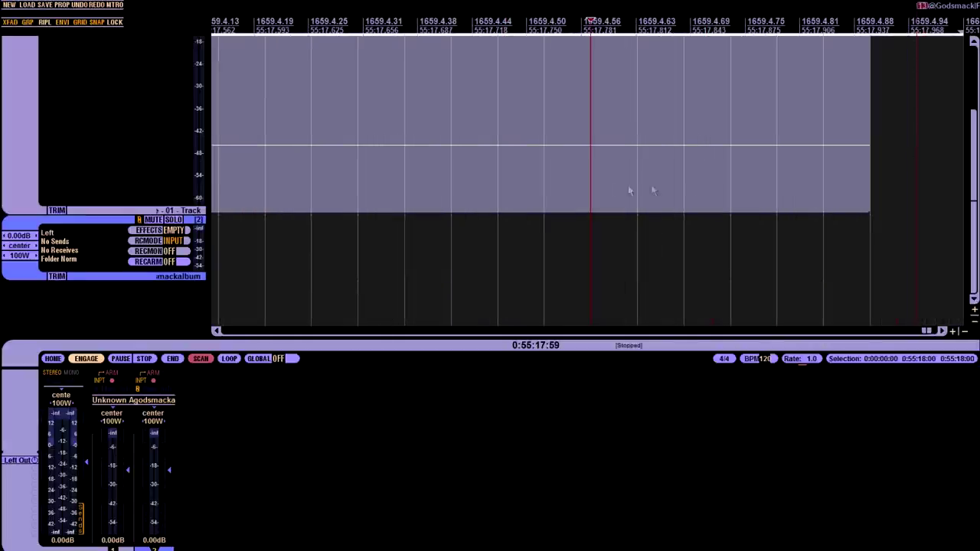
pyautogui.scroll(-4, 745, 197)
pyautogui.click(685, 236)
pyautogui.scroll(6, 685, 236)
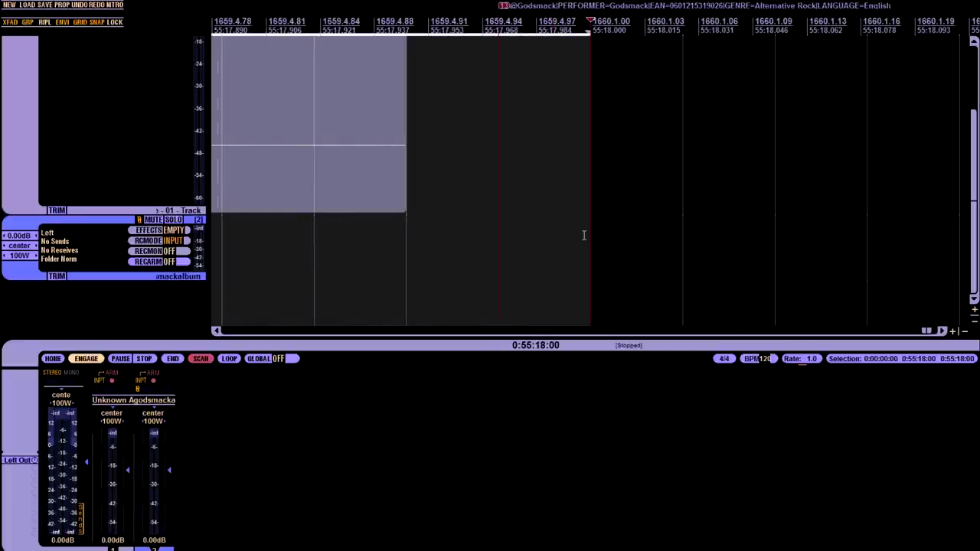
pyautogui.scroll(-3, 605, 218)
pyautogui.click(622, 212)
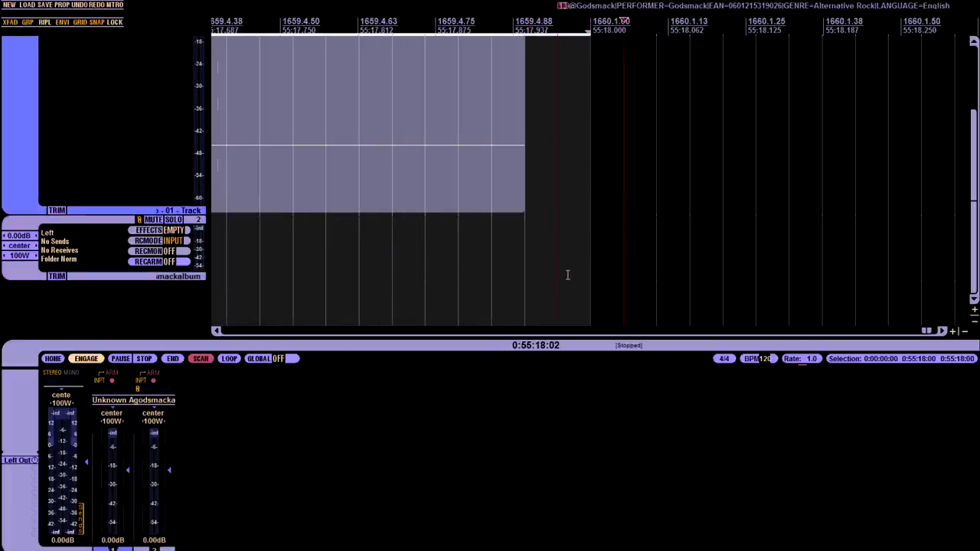
pyautogui.press('Escape')
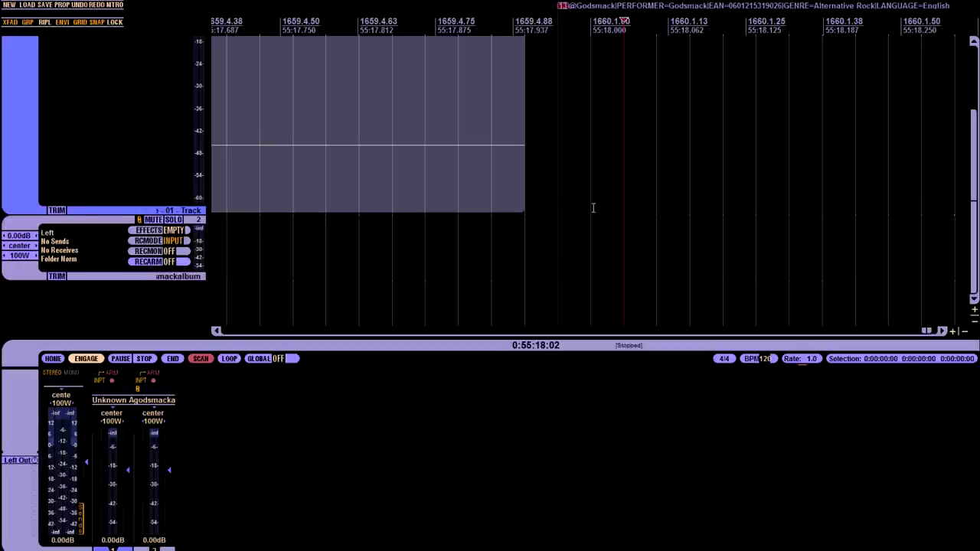
pyautogui.moveTo(593, 208); pyautogui.dragTo(265, 211)
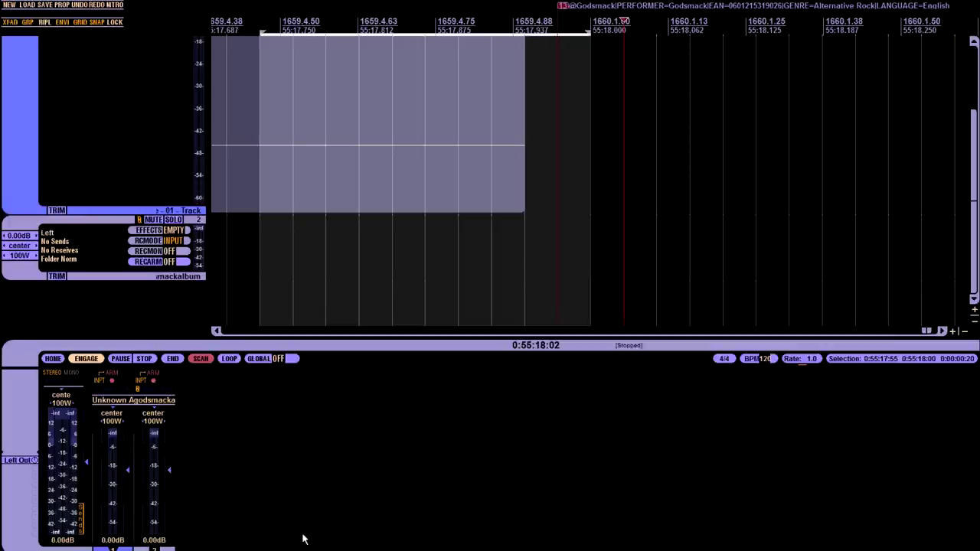
# - Bring DDP_image.cue back up in Notepad and scroll through its CATALOG, TRACK, ISRC and INDEX lines
pyautogui.hotkey('alt', 'Tab')
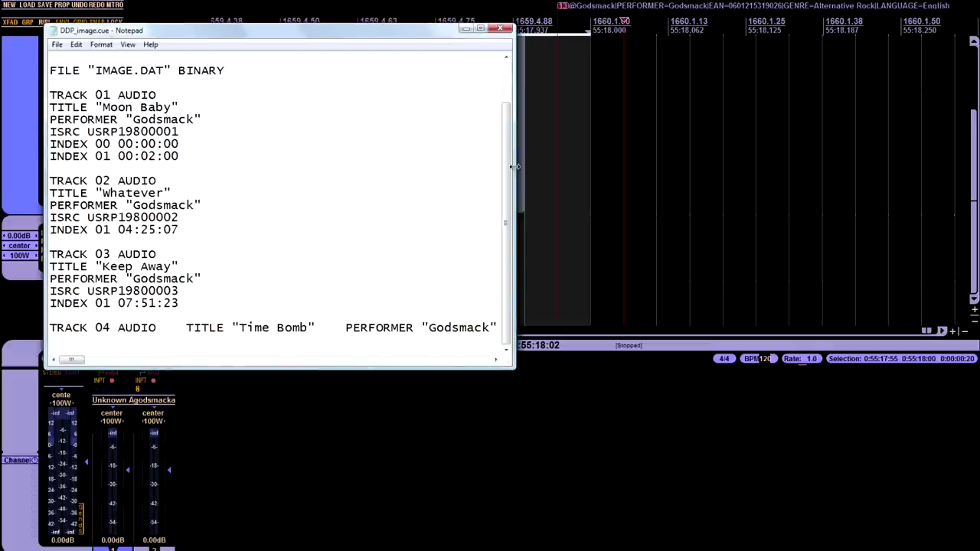
pyautogui.scroll(2, 505, 176)
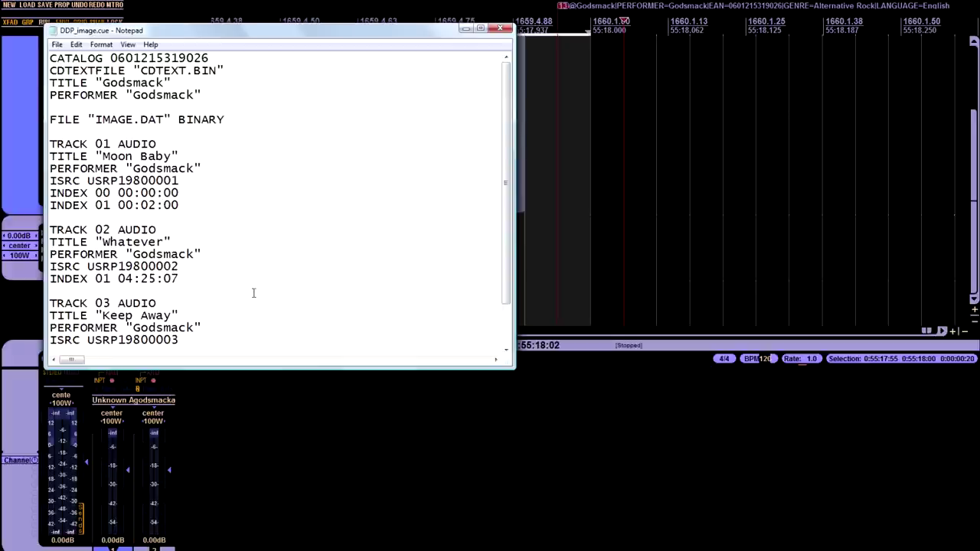
pyautogui.scroll(-2, 245, 263)
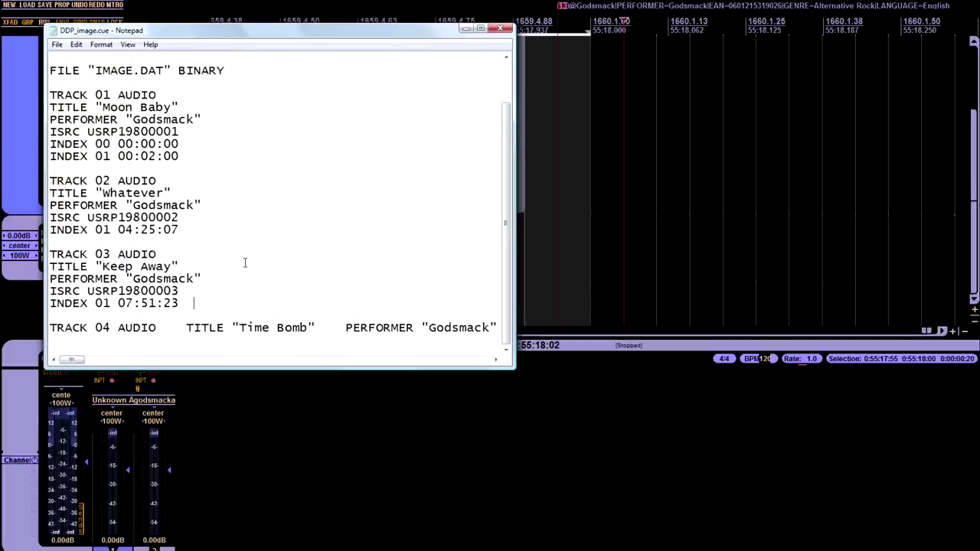